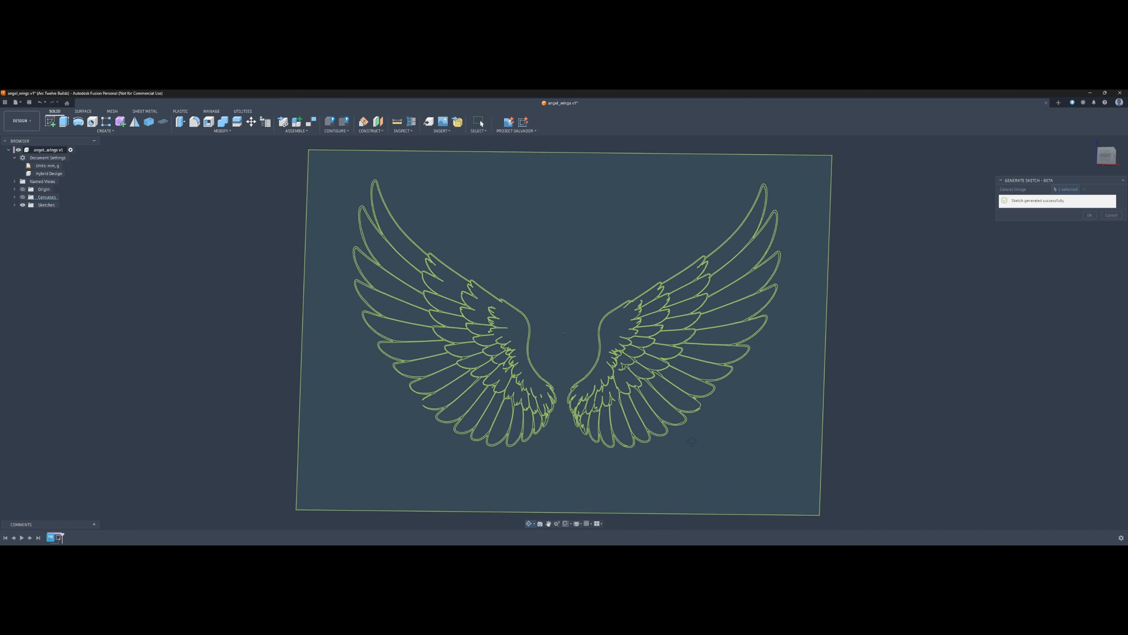
Look at the canvas from the front and accept the generated wing sketch
click(1110, 155)
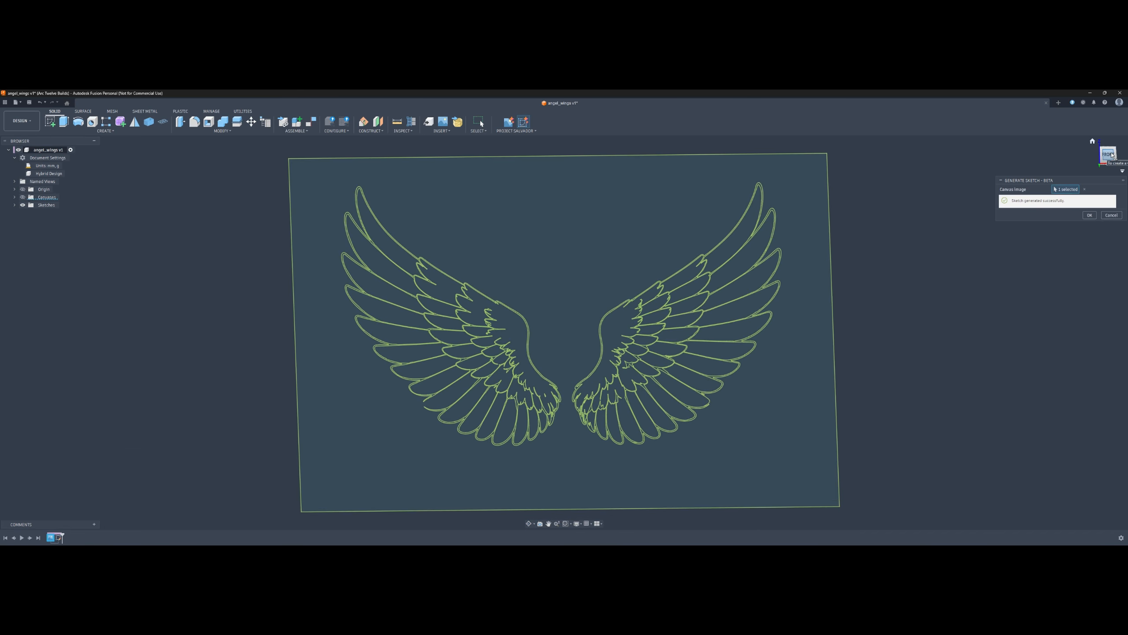
click(1089, 215)
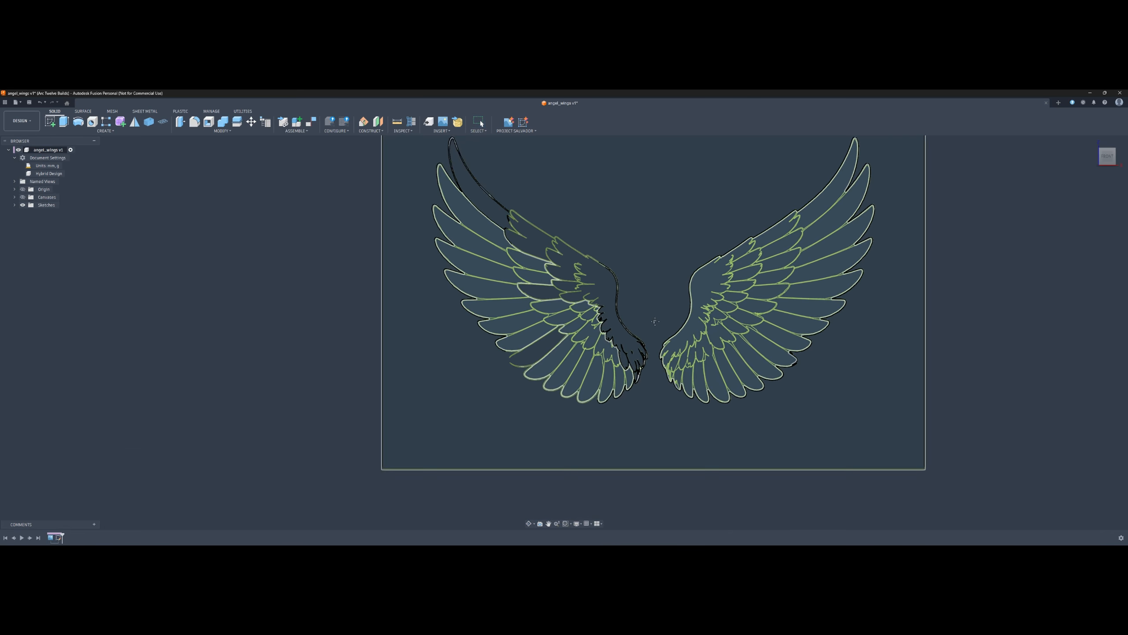
Examine the traced feather outlines of the left wing for gaps and stray geometry
scroll(542, 358, up, 10)
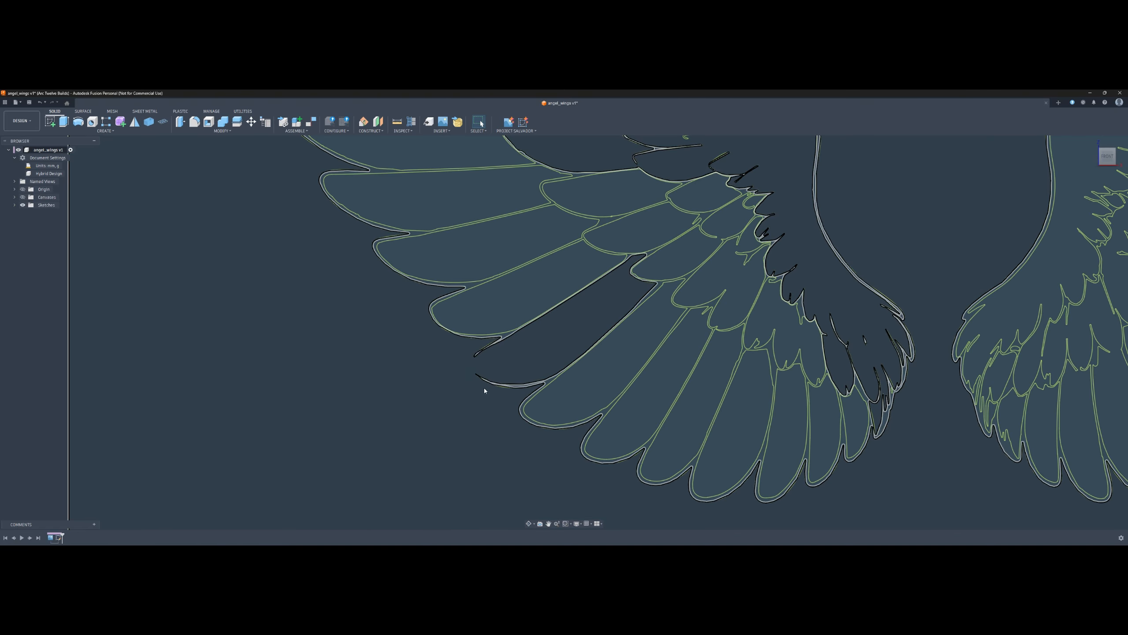
scroll(783, 387, down, 5)
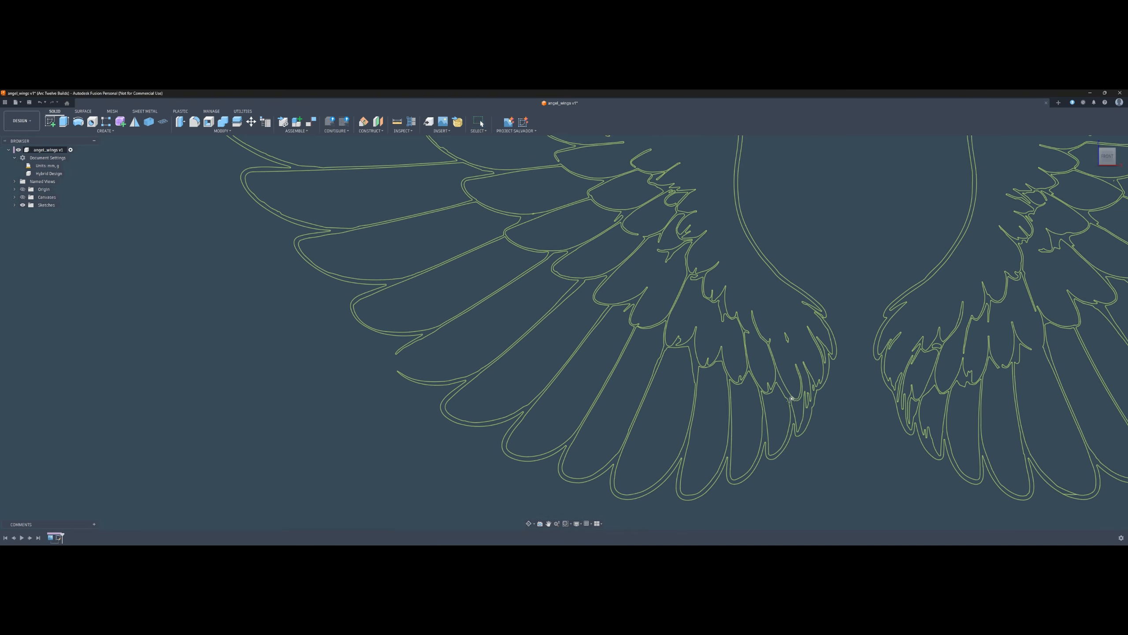
scroll(782, 390, up, 10)
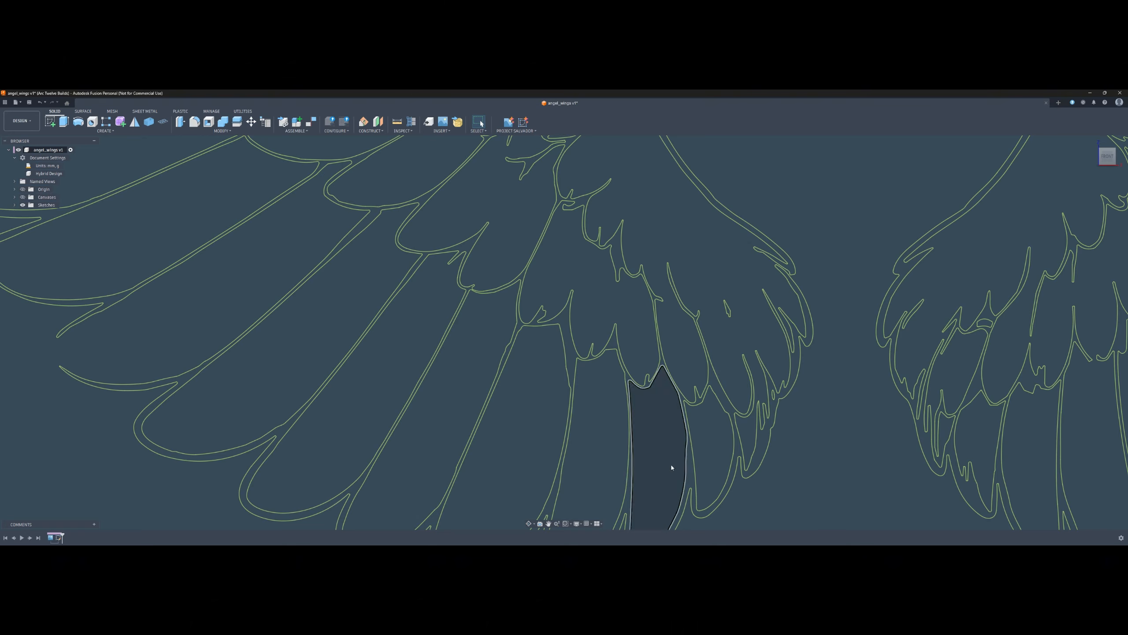
scroll(792, 337, up, 3)
scroll(792, 336, up, 3)
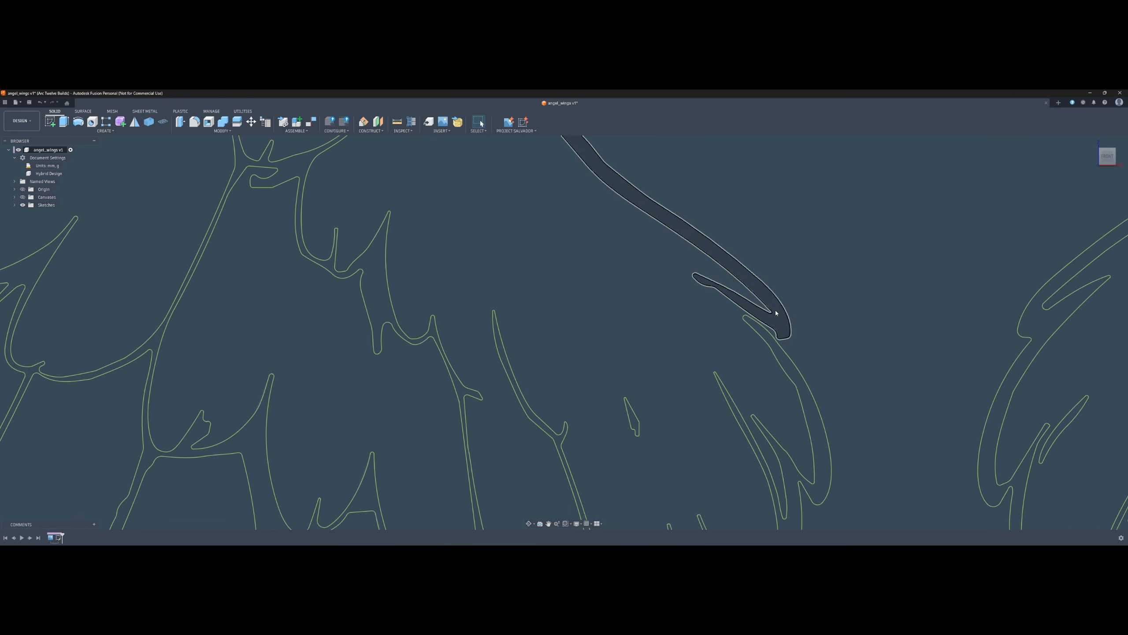
scroll(579, 272, down, 8)
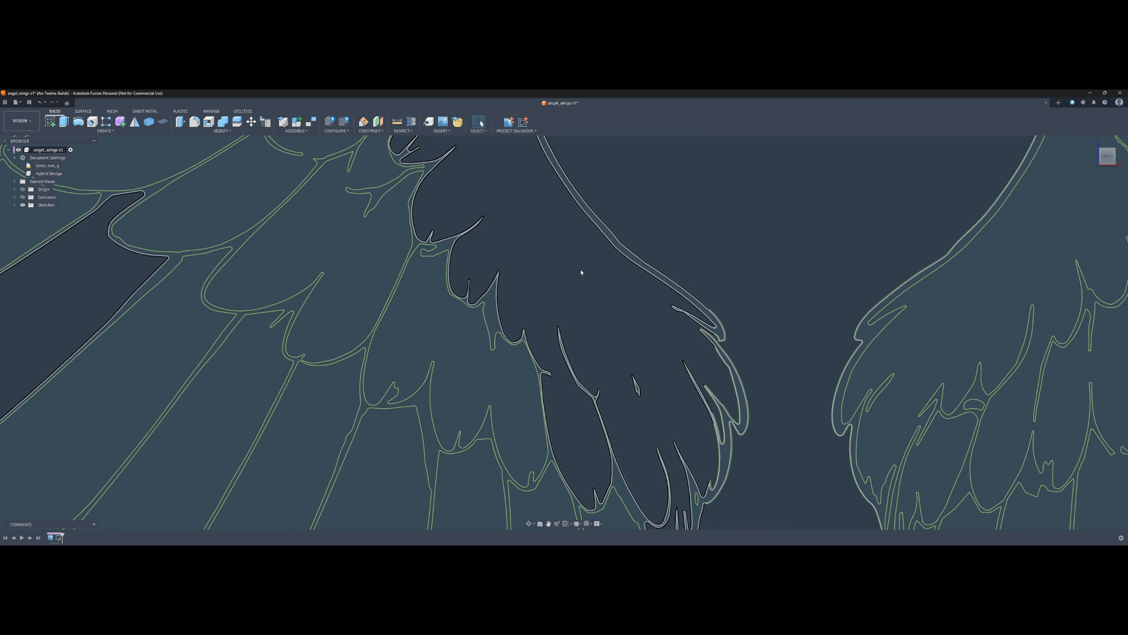
scroll(574, 377, up, 6)
scroll(500, 347, up, 2)
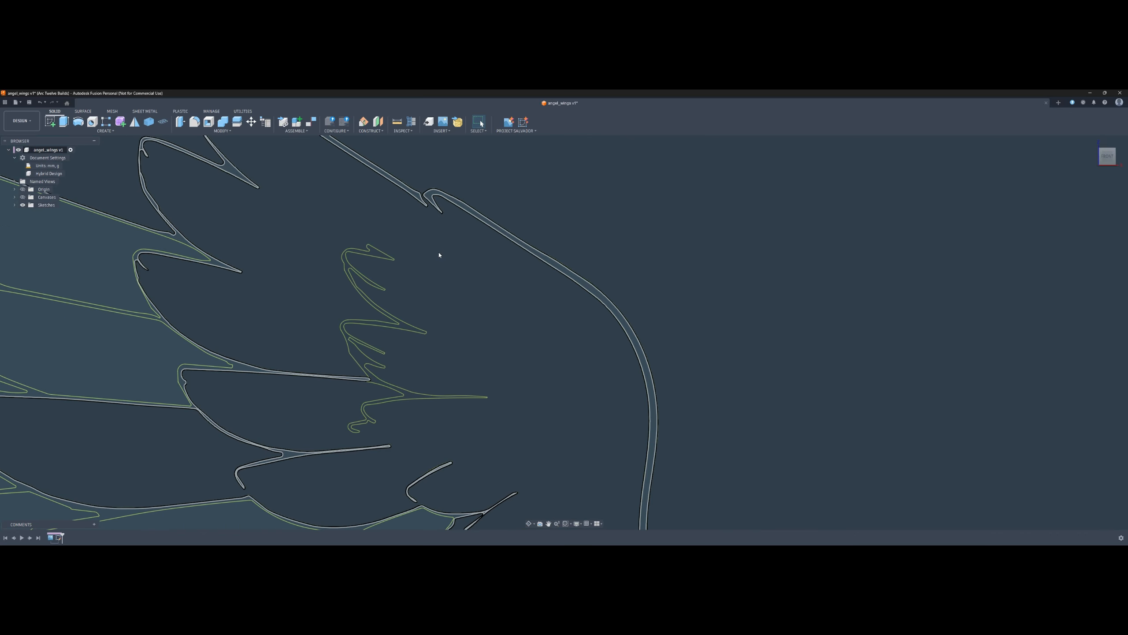
middle_drag(449, 256, 721, 159)
scroll(592, 413, down, 3)
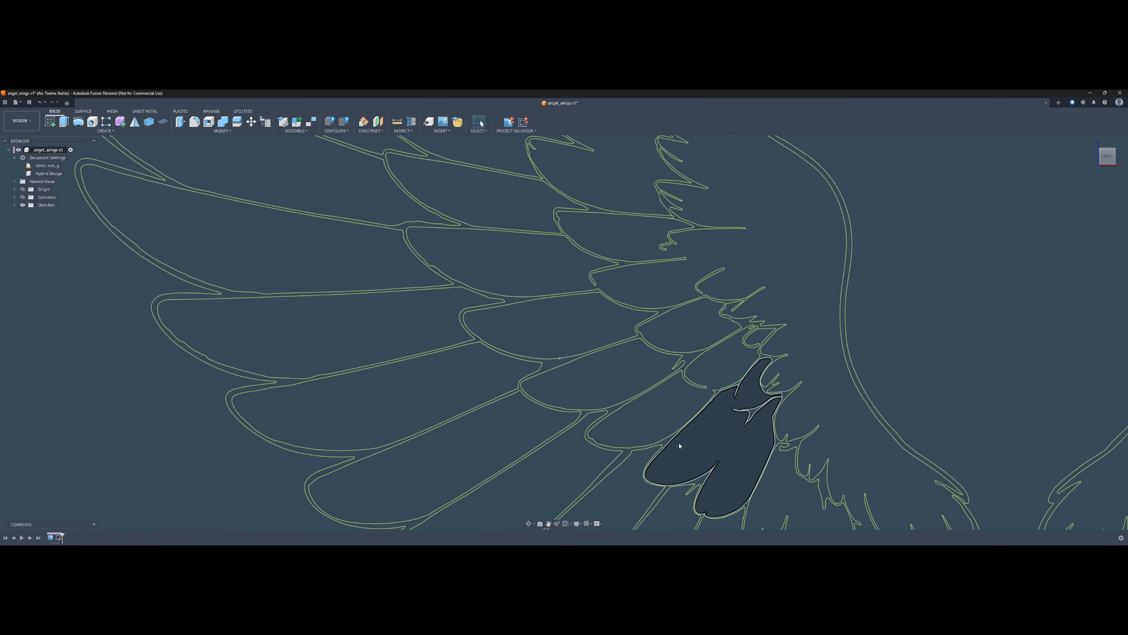
scroll(679, 445, down, 3)
scroll(584, 276, up, 3)
scroll(585, 280, up, 3)
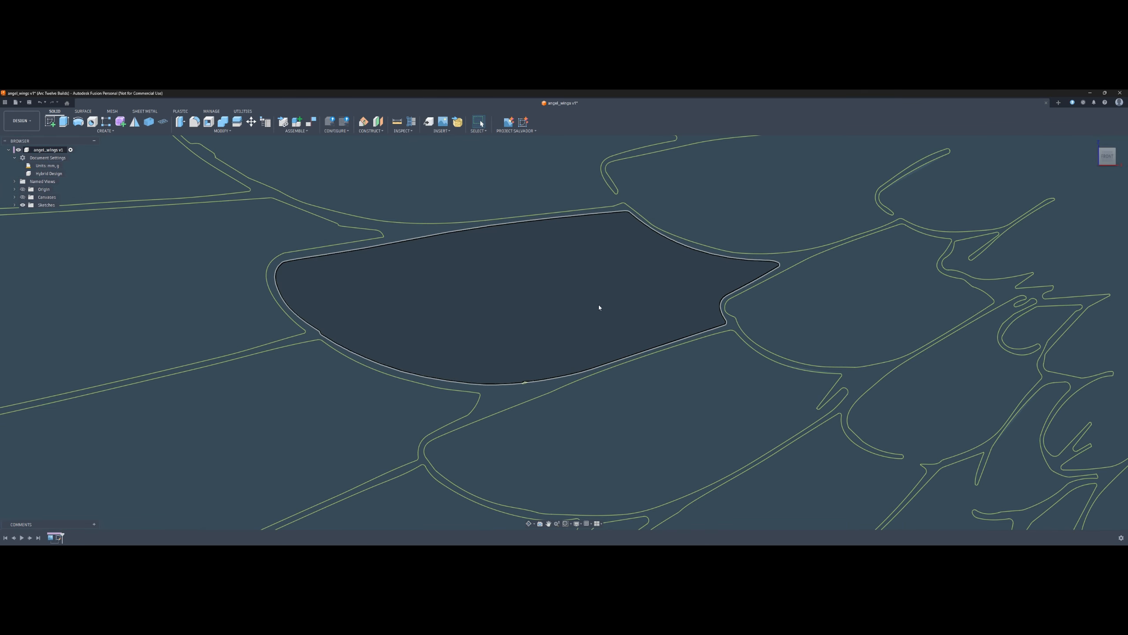
middle_drag(599, 308, 617, 385)
scroll(619, 386, down, 5)
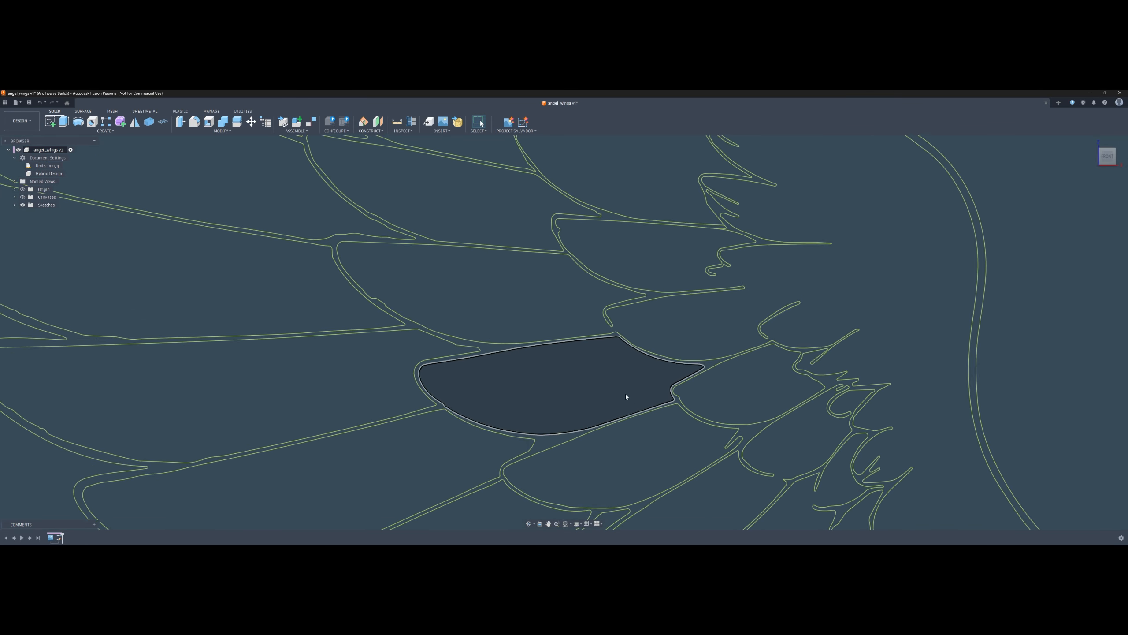
middle_drag(677, 461, 693, 297)
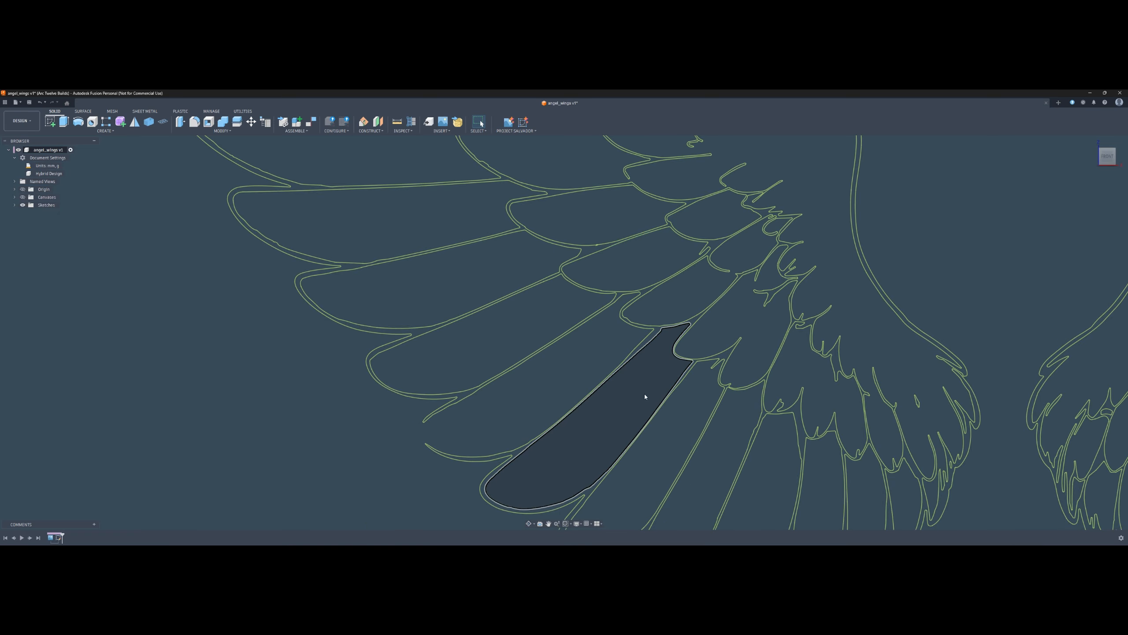
scroll(644, 394, down, 4)
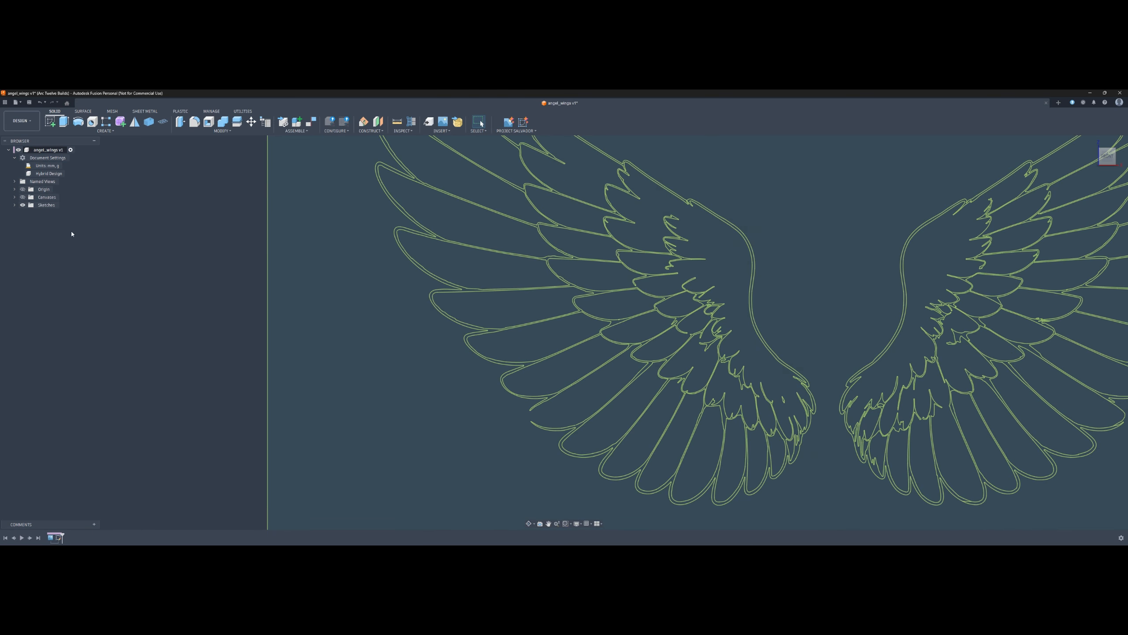
Show the wing canvas image and open the generated sketch for editing
click(23, 197)
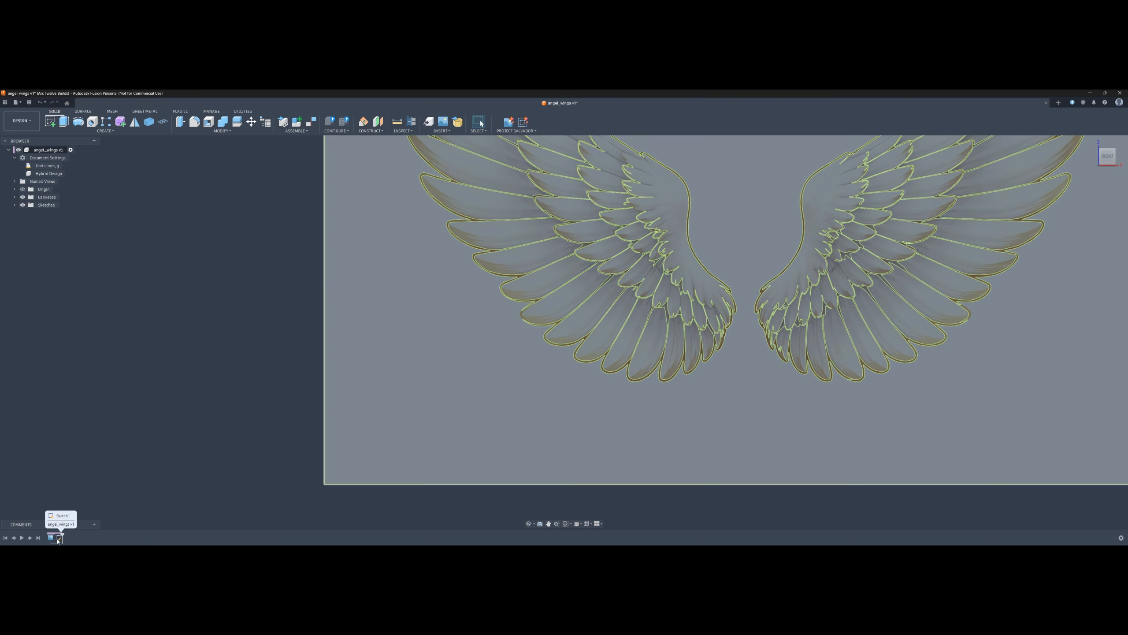
click(58, 539)
right_click(58, 538)
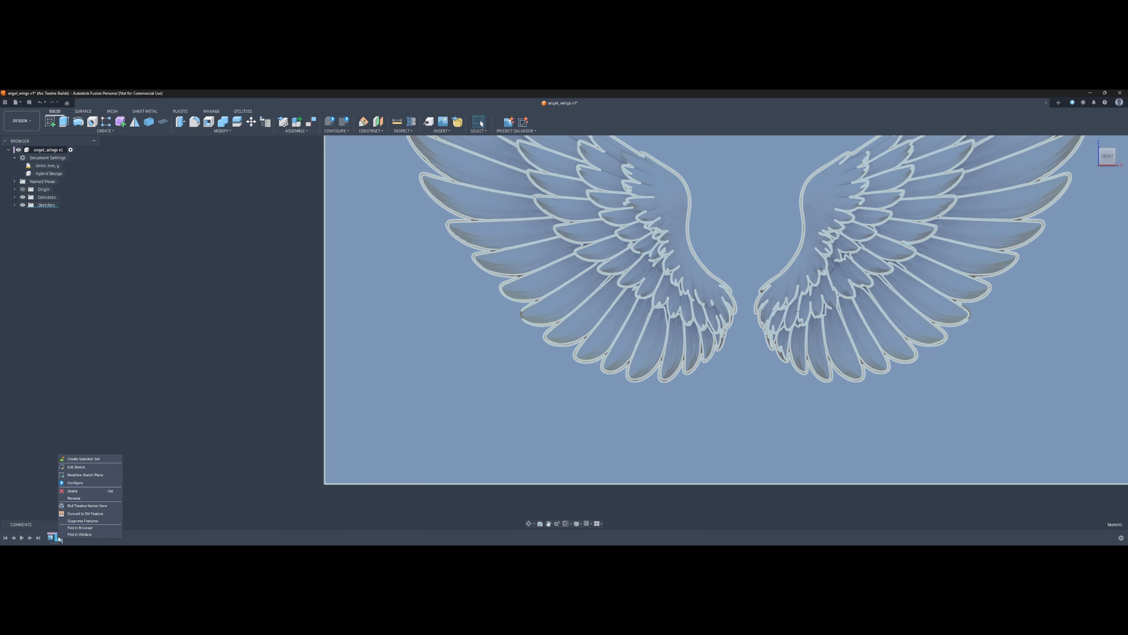
click(73, 468)
Delete the stray inner segment and the small end arc above the gap in the left wing's open lower feather tip
scroll(591, 315, up, 10)
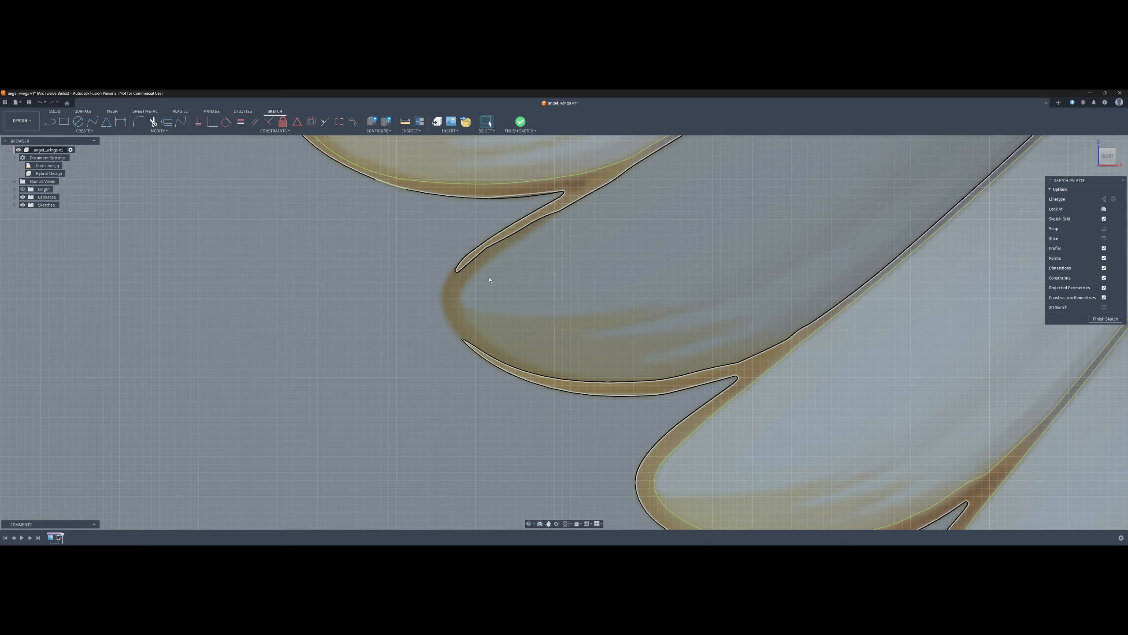
middle_drag(501, 283, 499, 317)
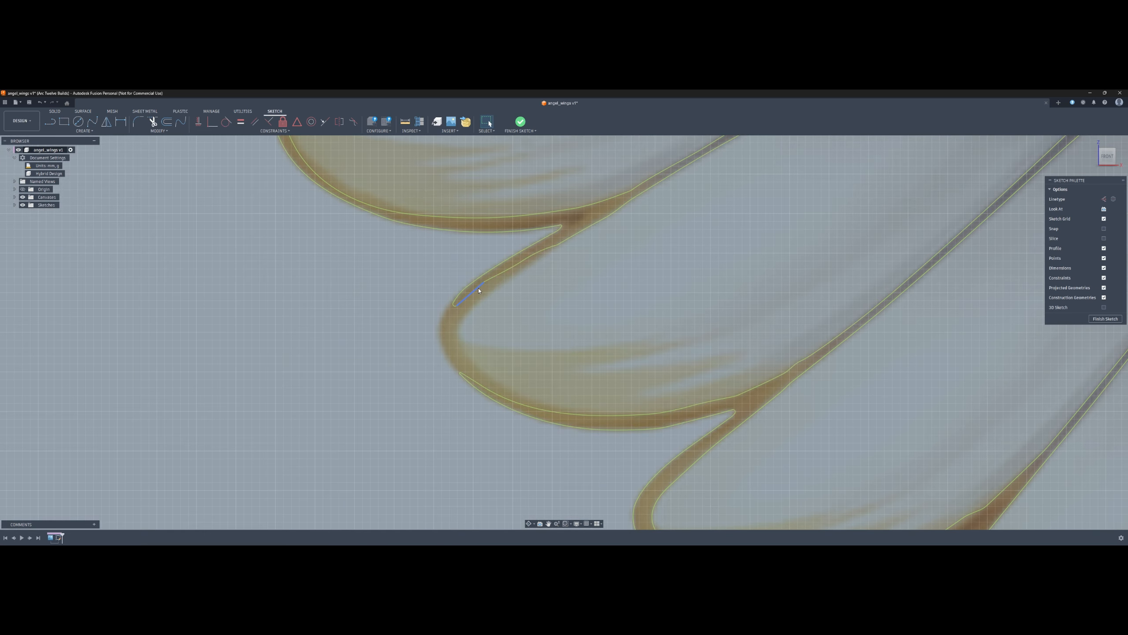
scroll(475, 280, down, 3)
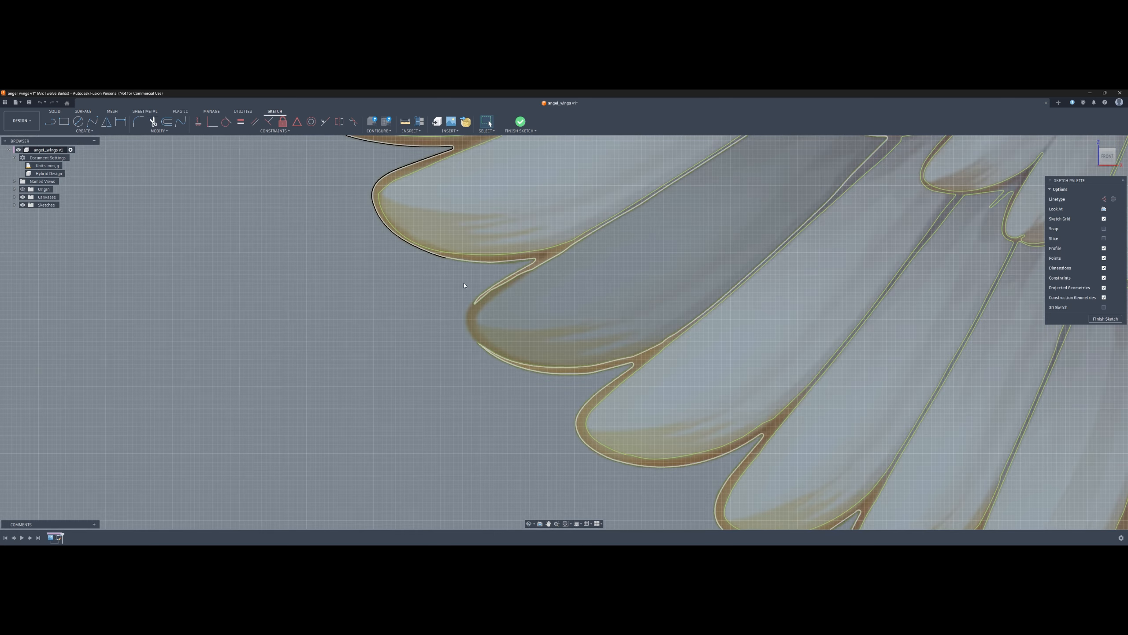
scroll(449, 347, up, 5)
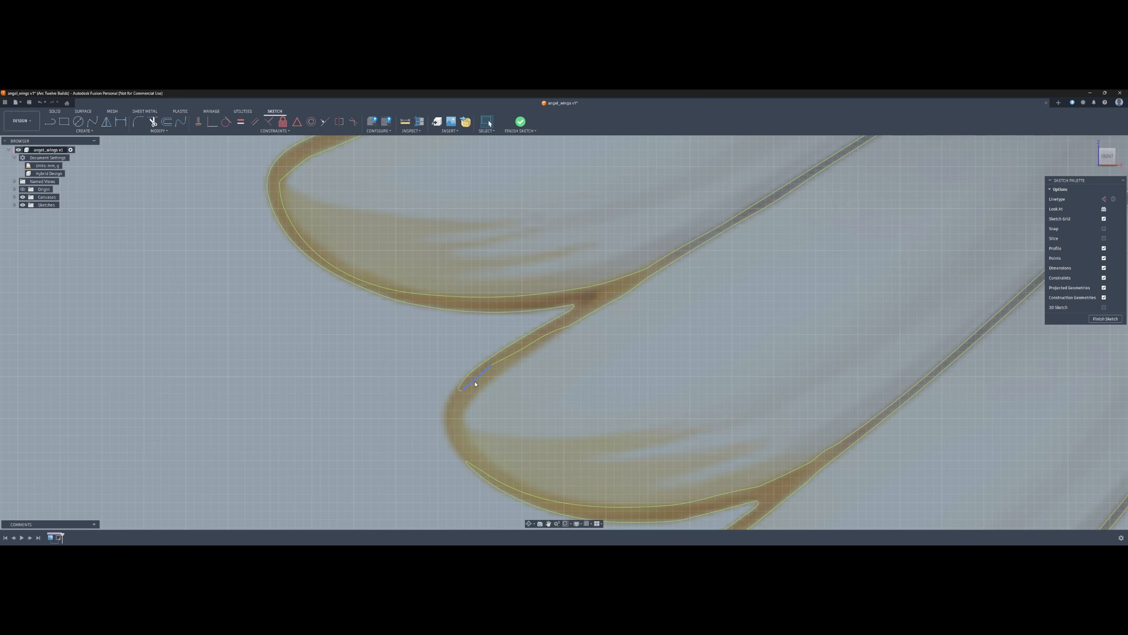
click(474, 384)
key(Delete)
scroll(471, 386, up, 6)
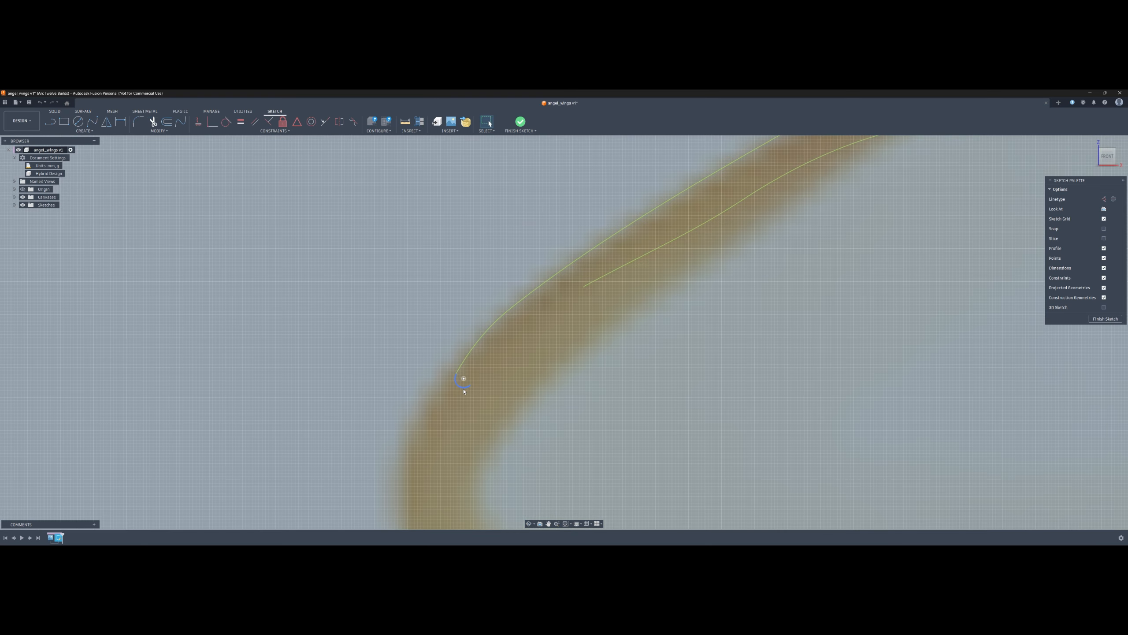
click(463, 389)
Delete the remaining misplaced inner-edge segments above the gap, back to near the notch with the neighbouring feather
scroll(586, 288, up, 8)
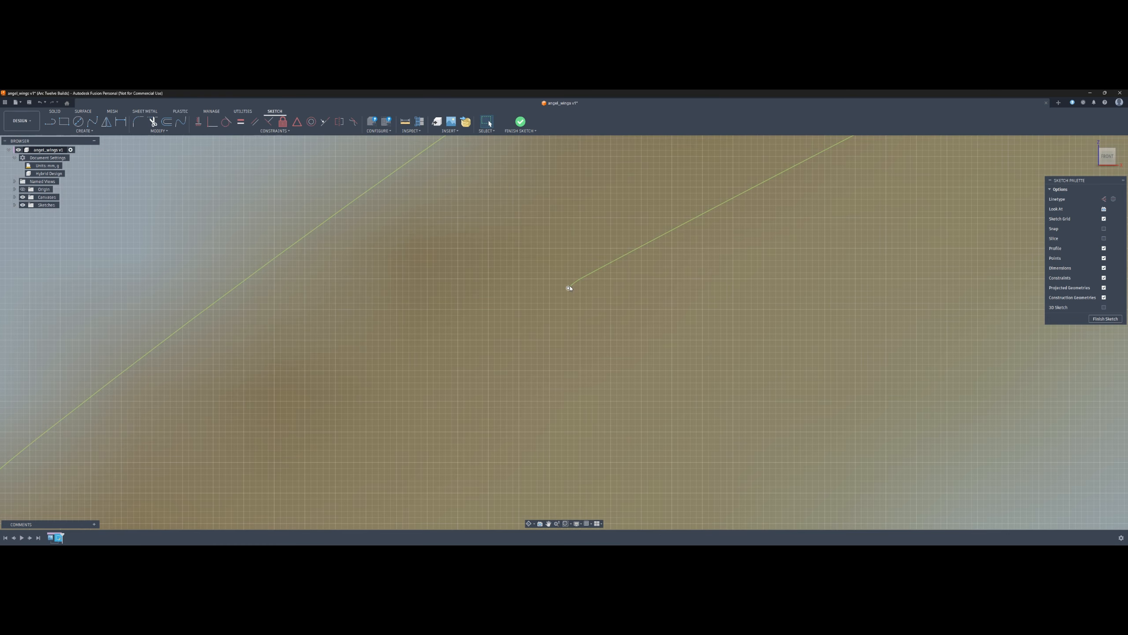
click(576, 283)
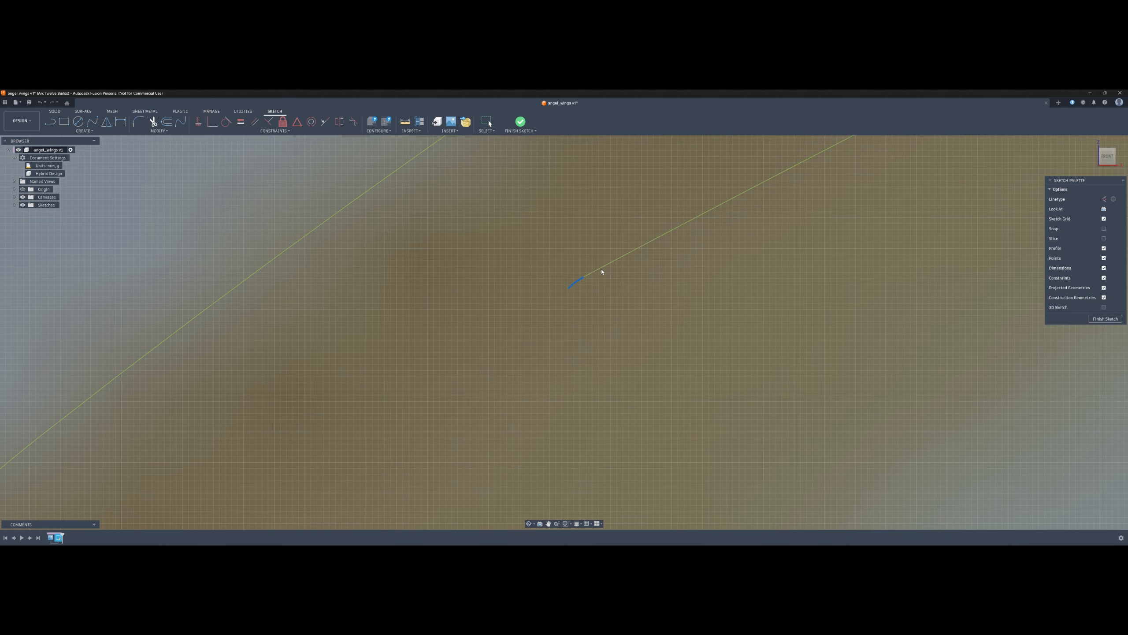
key(Delete)
click(605, 268)
key(Escape)
scroll(680, 284, down, 10)
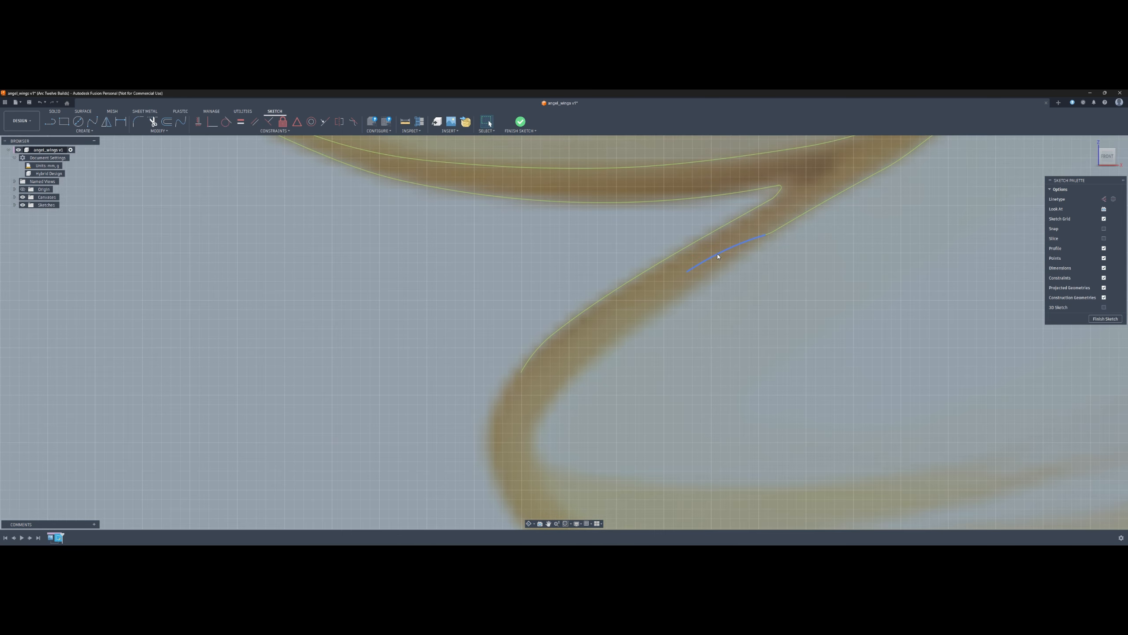
click(720, 254)
key(Delete)
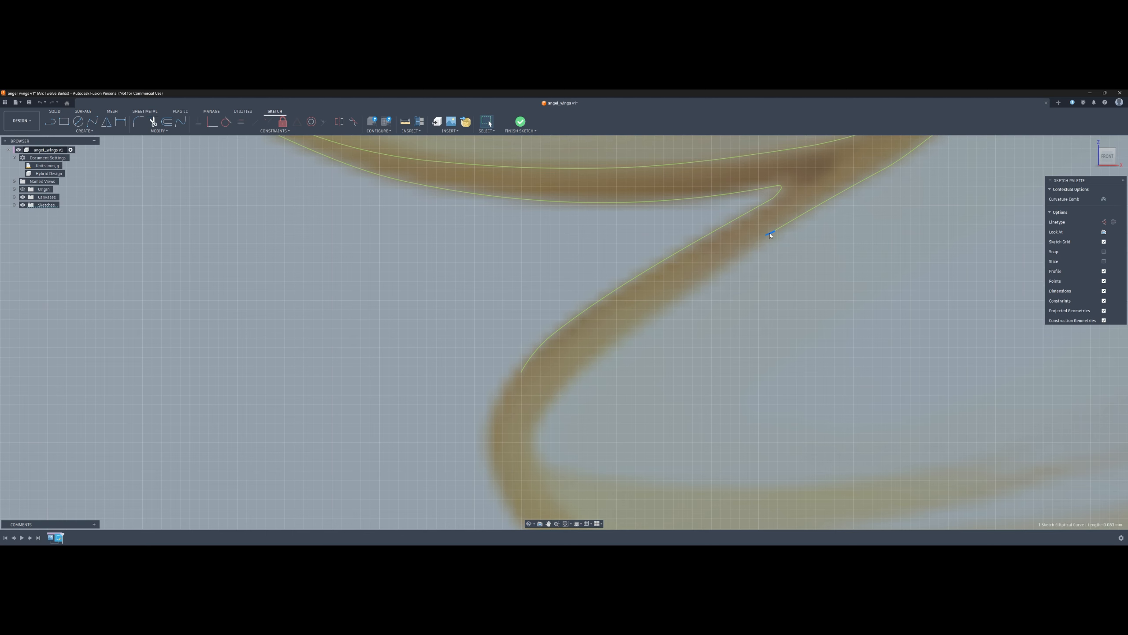
Delete the small end arc and the adjoining inner-edge segment below the gap in the open feather tip
scroll(700, 272, down, 5)
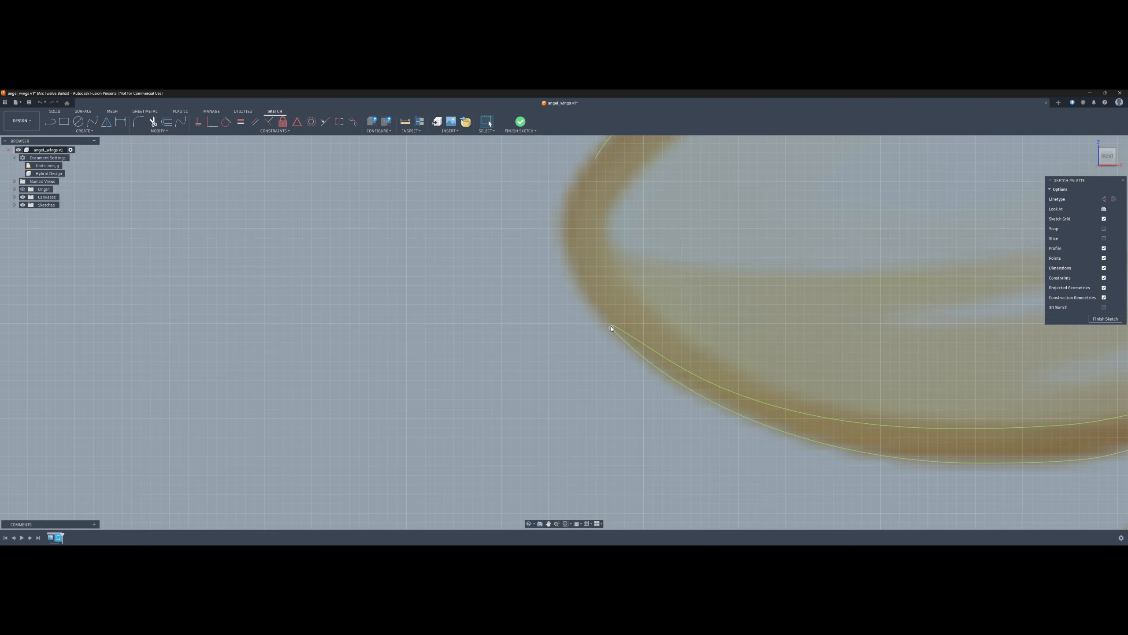
scroll(608, 325, up, 10)
click(615, 333)
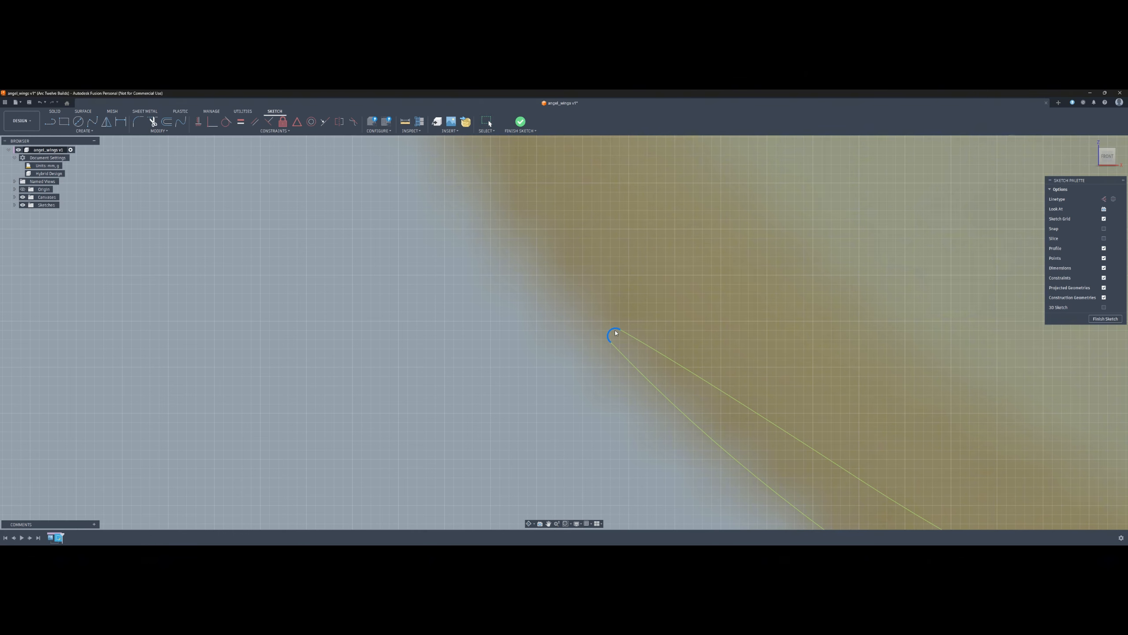
key(Delete)
click(631, 337)
scroll(700, 367, down, 5)
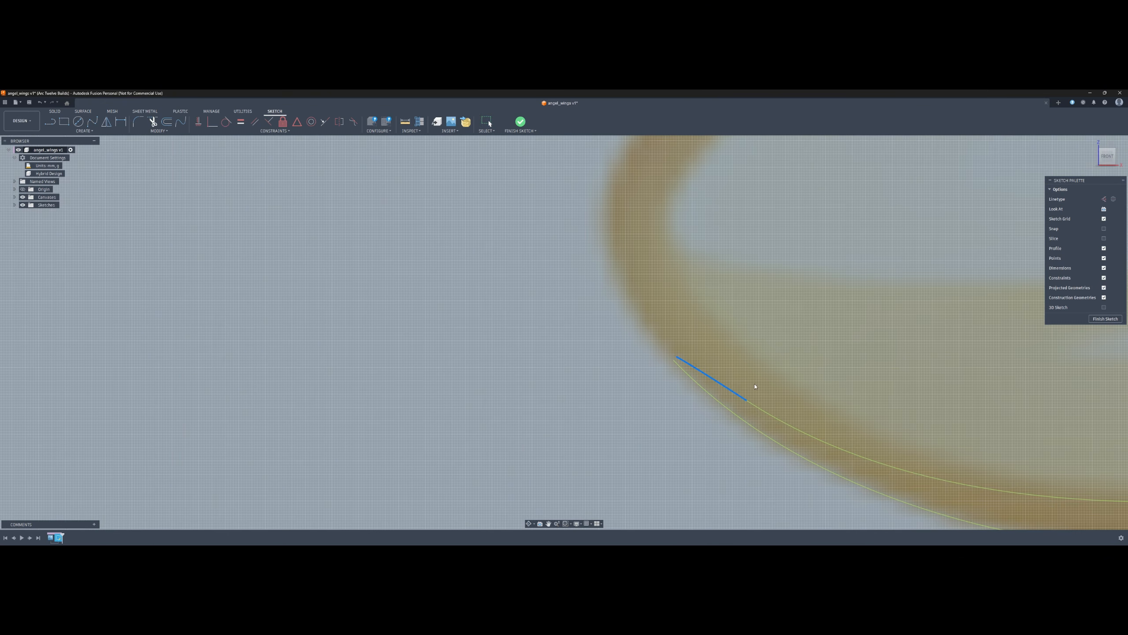
key(Delete)
scroll(712, 395, down, 3)
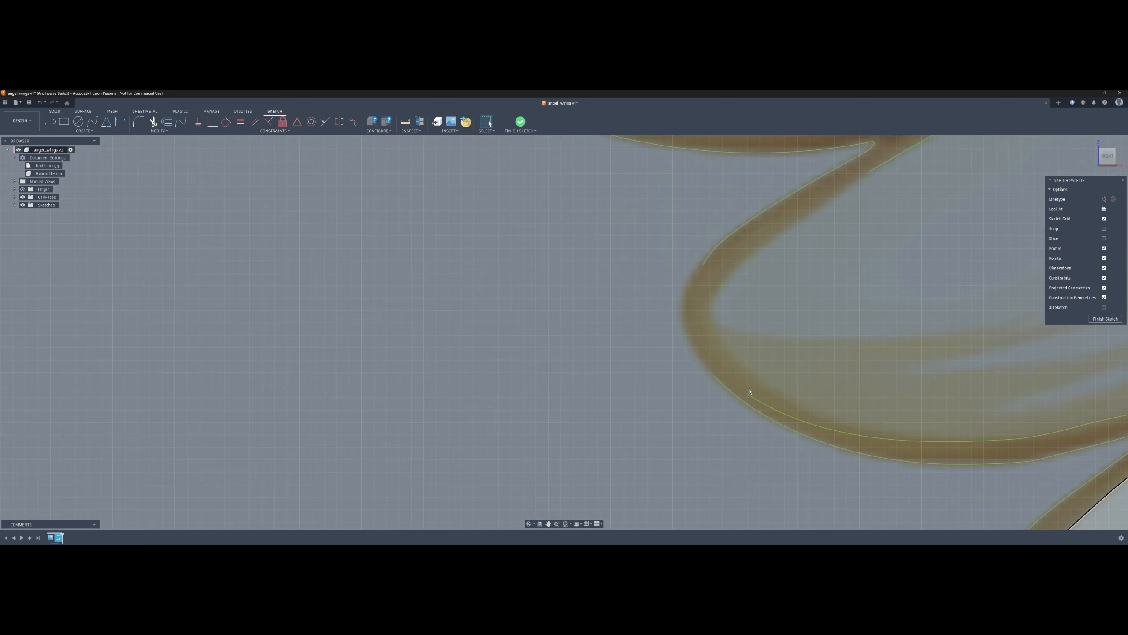
Draw a fit point spline around the feather tip's inner edge, from the upper inner line's end to the lower inner curve
middle_drag(752, 389, 686, 398)
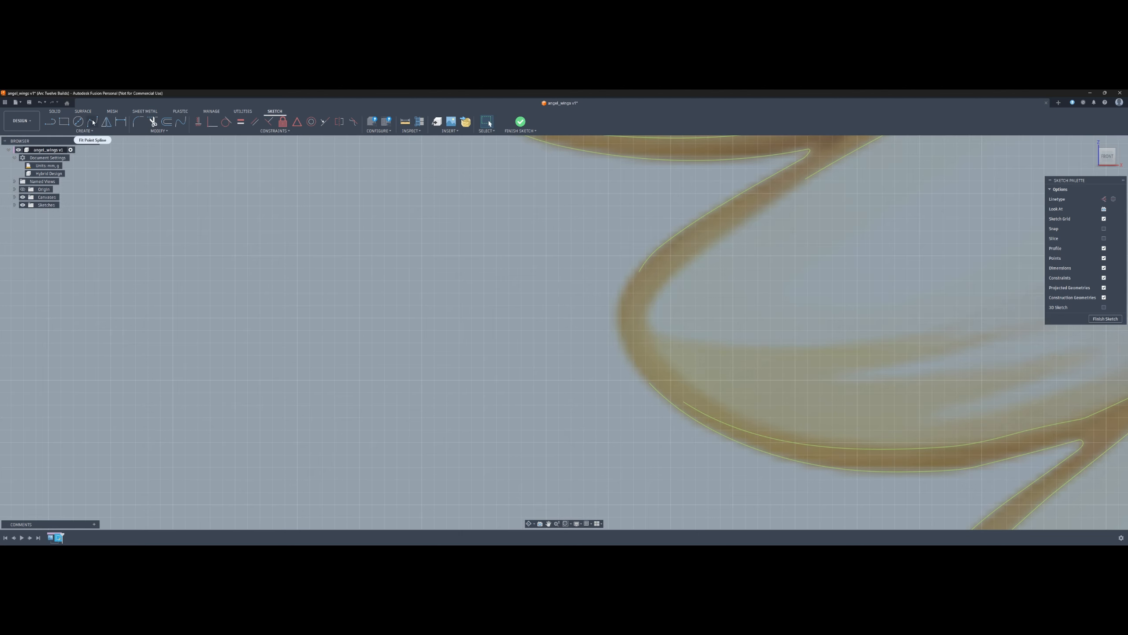
click(93, 122)
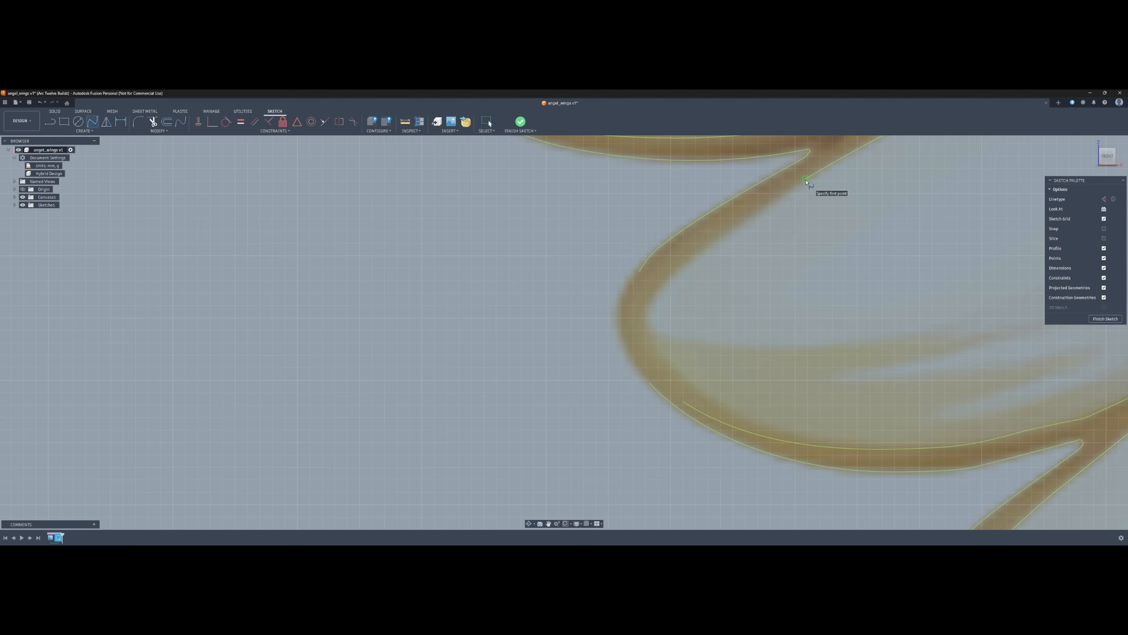
click(806, 179)
click(778, 195)
click(734, 226)
click(684, 265)
click(658, 294)
click(646, 310)
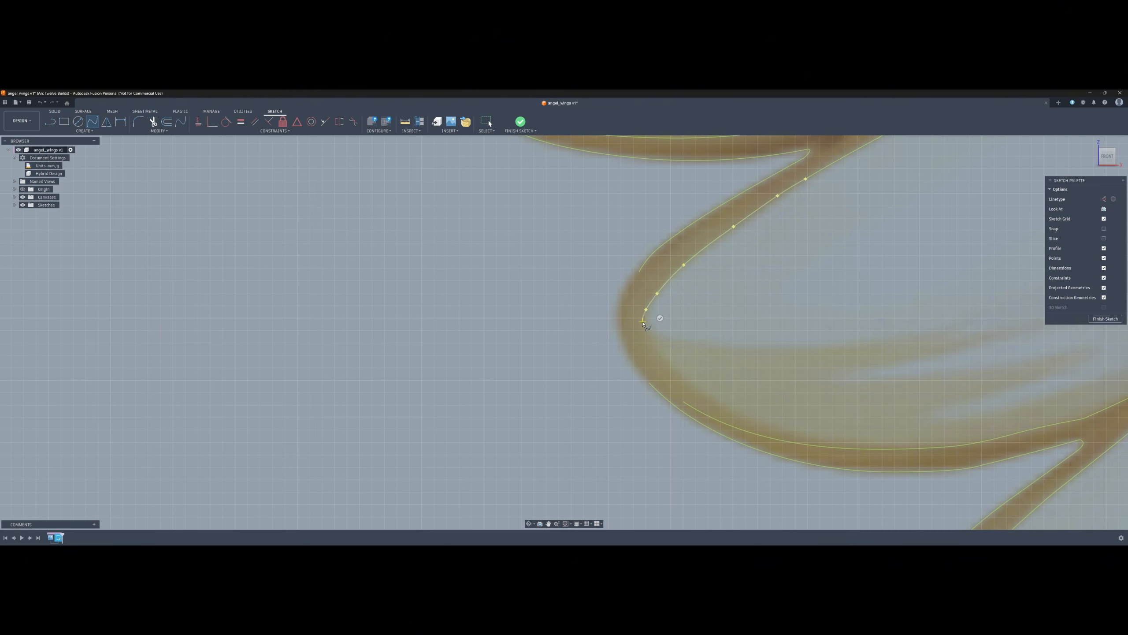
click(662, 355)
click(686, 383)
double_click(810, 445)
Trim the leftover end of the lower inner curve that extends past the new spline
scroll(769, 430, up, 5)
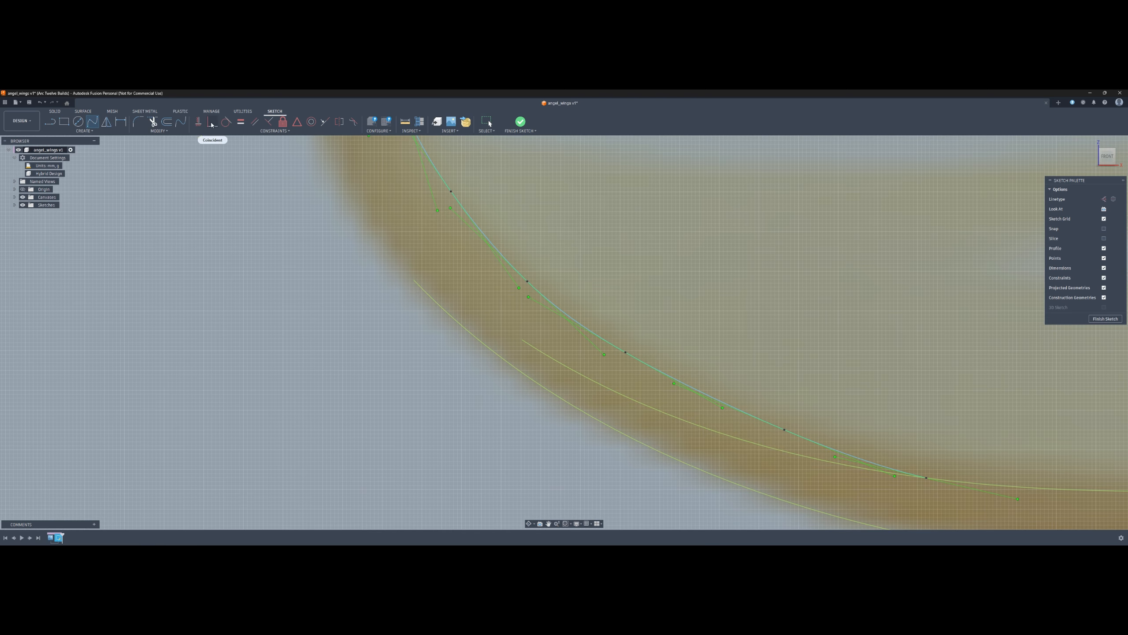
click(153, 122)
click(751, 437)
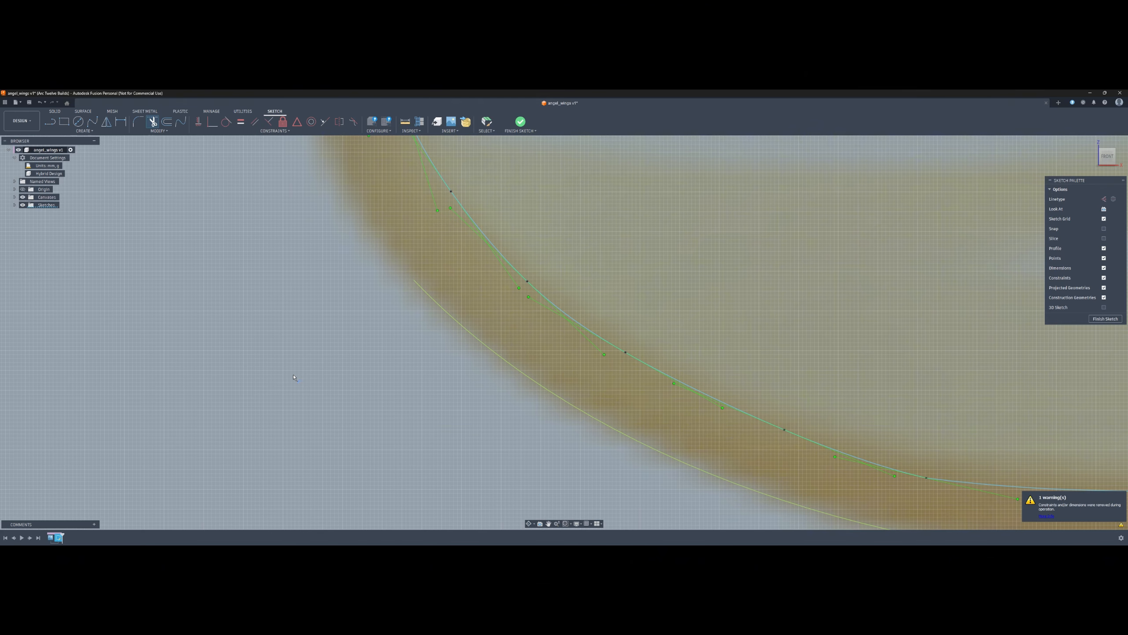
Delete the short stray segment at the upper end of the gap in the feather tip's outer edge
scroll(638, 453, down, 2)
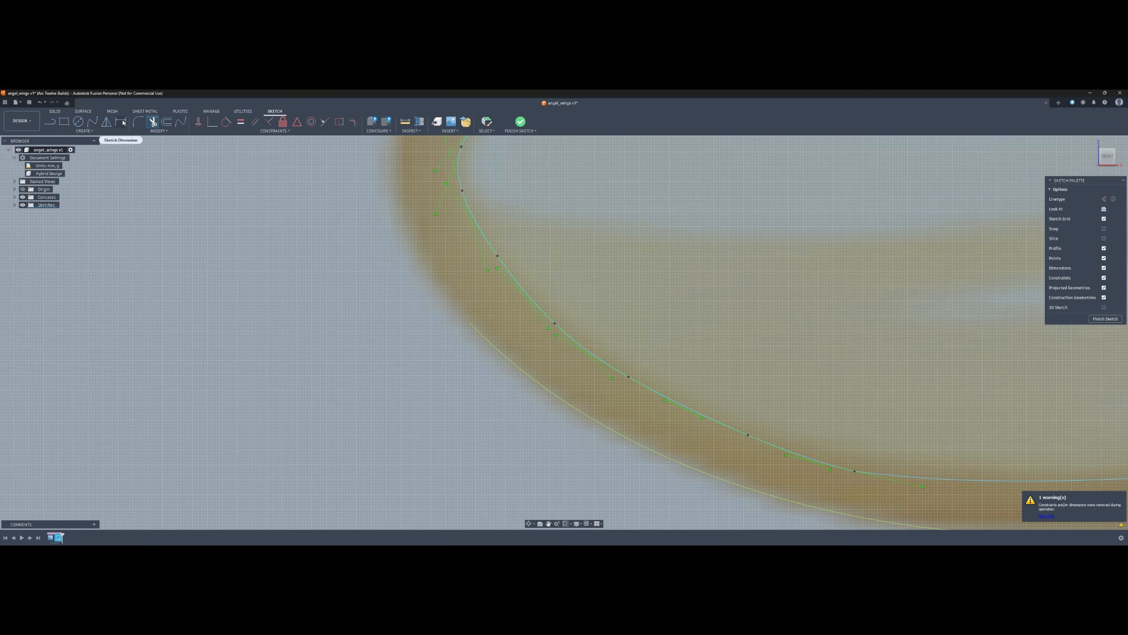
click(93, 121)
scroll(476, 310, down, 4)
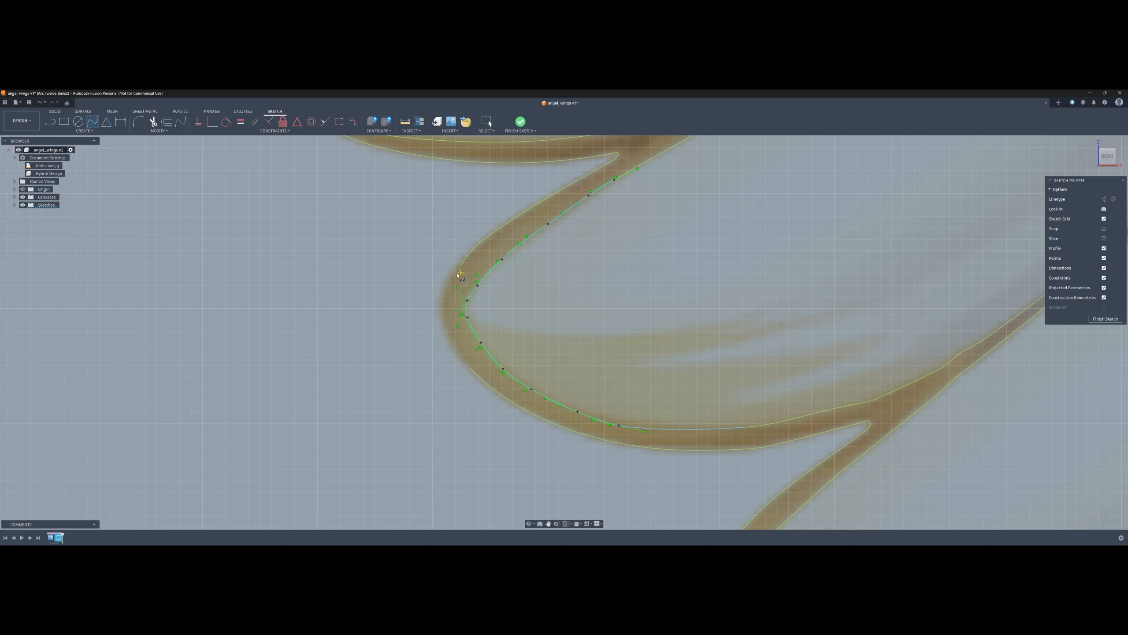
key(Escape)
scroll(466, 261, up, 3)
click(467, 260)
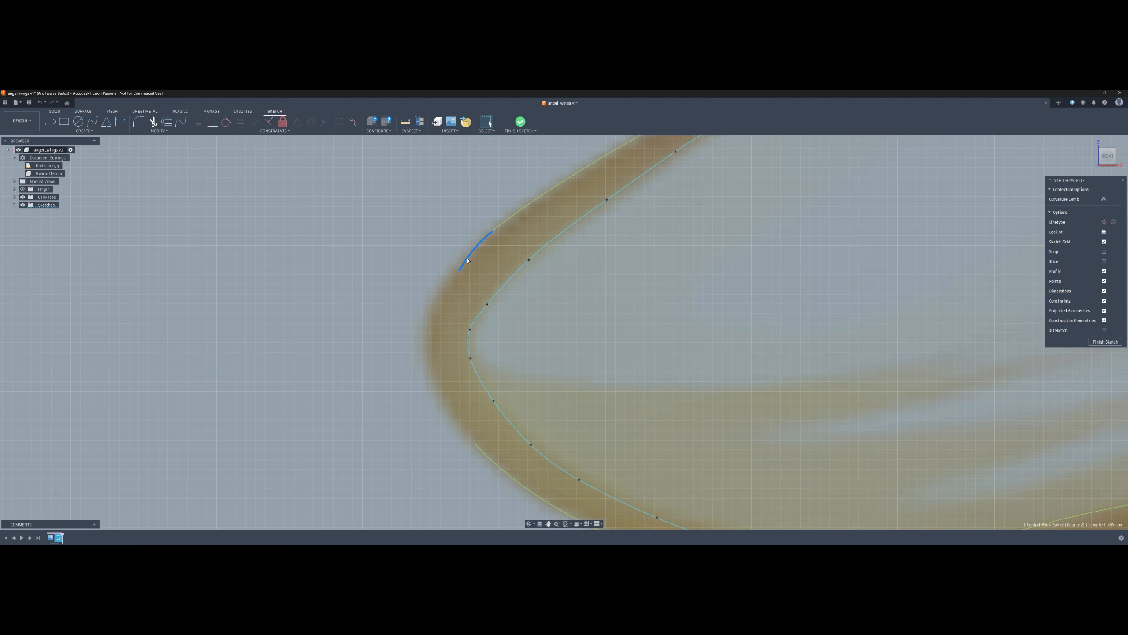
key(Delete)
Draw a fit point spline around the feather tip's outer edge, connecting the upper outer line's end to the lower outer curve
click(92, 121)
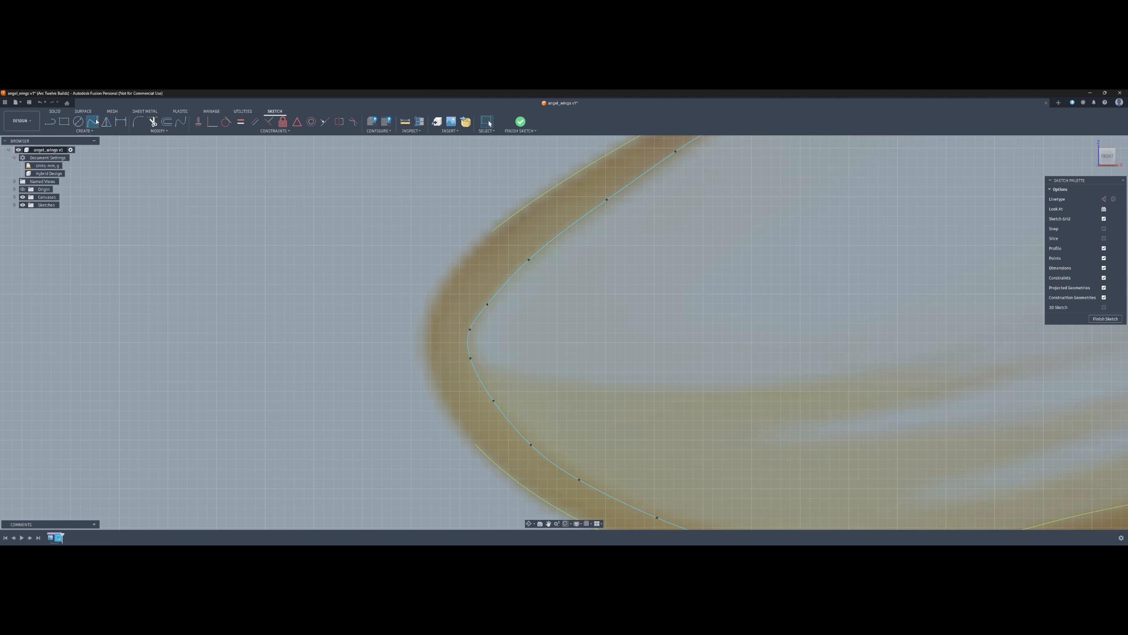
click(492, 231)
click(425, 347)
click(433, 390)
click(475, 444)
click(487, 433)
scroll(545, 355, down, 5)
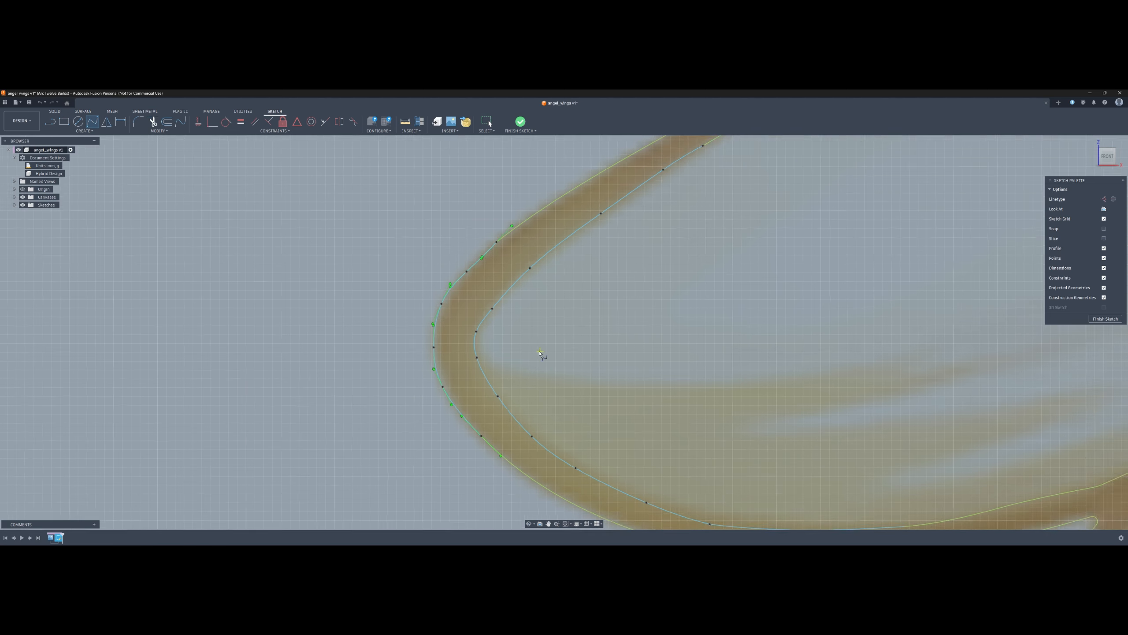
middle_drag(593, 367, 537, 328)
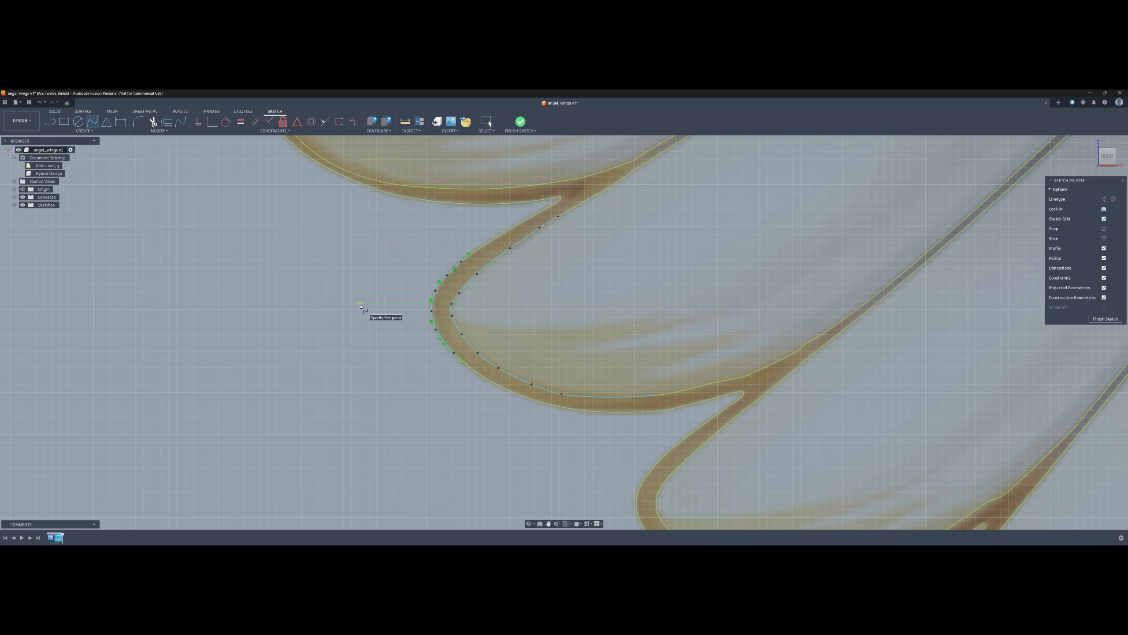
key(Escape)
click(396, 309)
Apply a tangent constraint between the feather tip's inner spline and the adjoining lower inner curve
scroll(468, 320, up, 5)
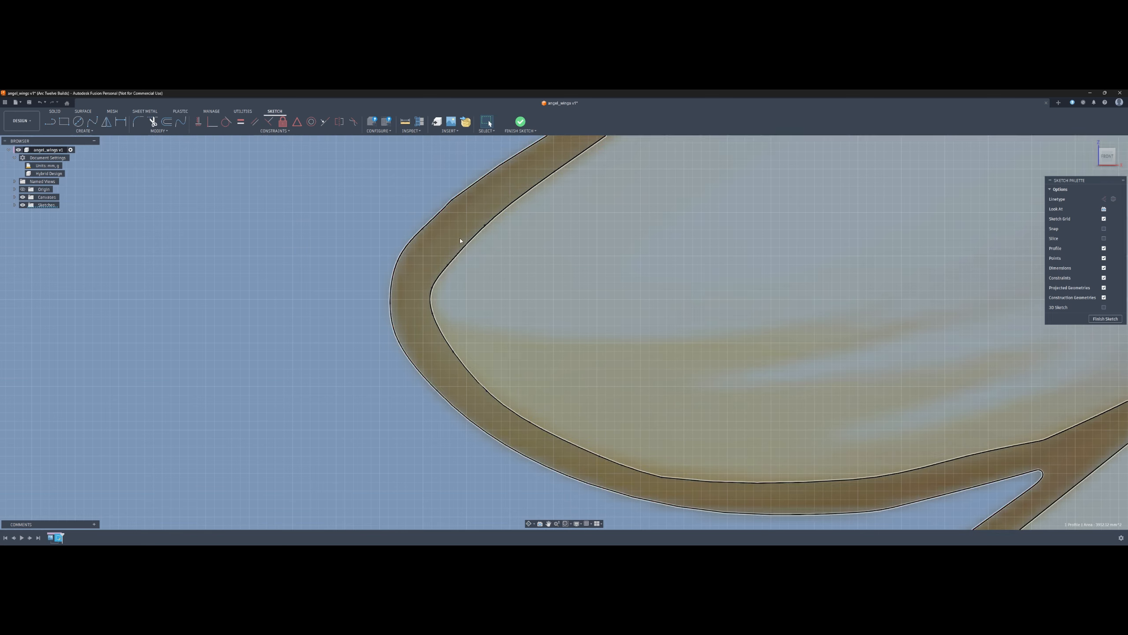
scroll(669, 471, up, 5)
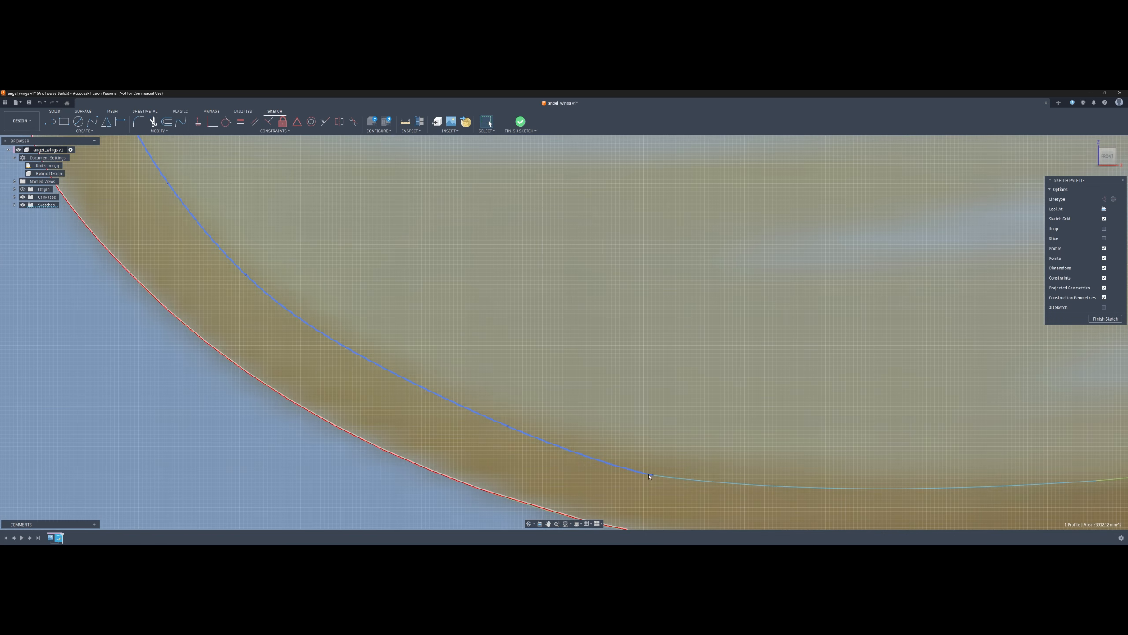
click(614, 467)
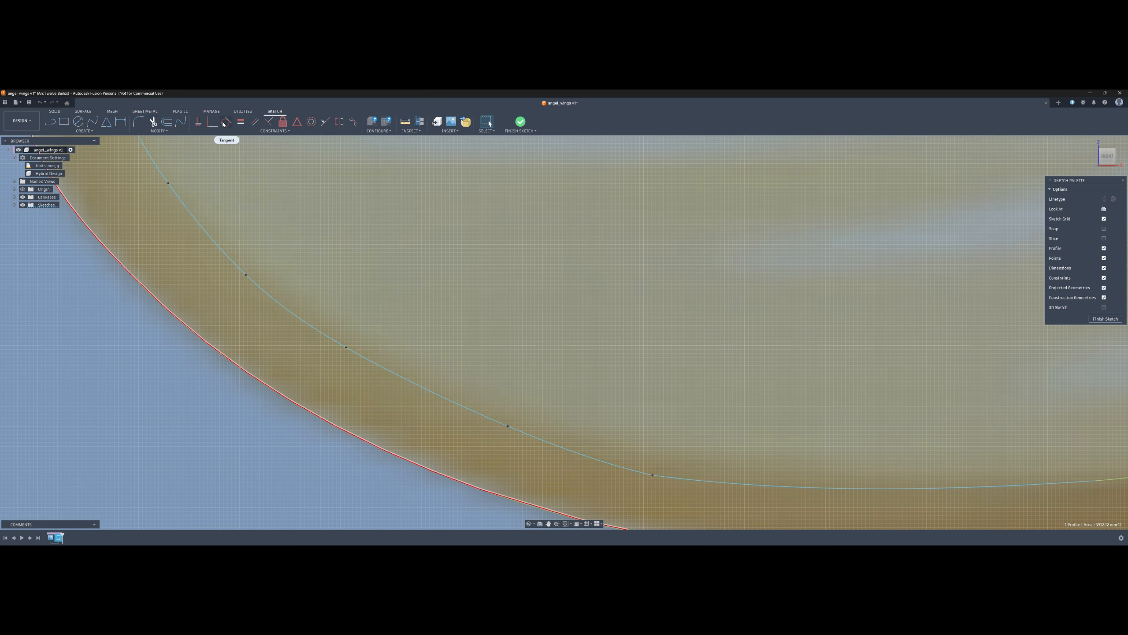
click(224, 124)
click(698, 478)
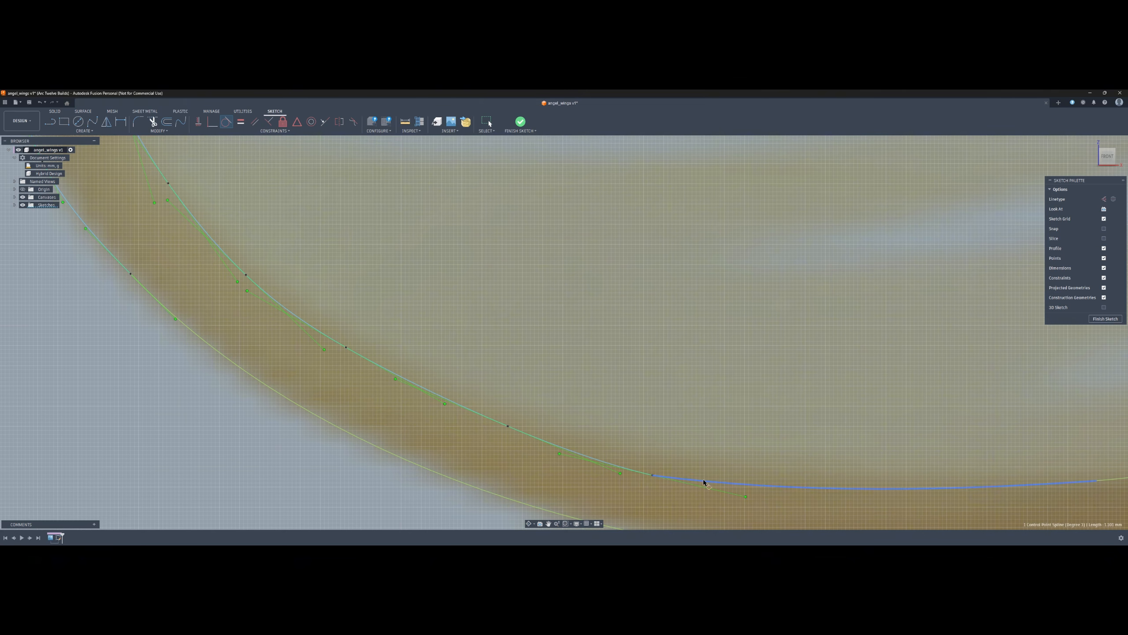
click(559, 450)
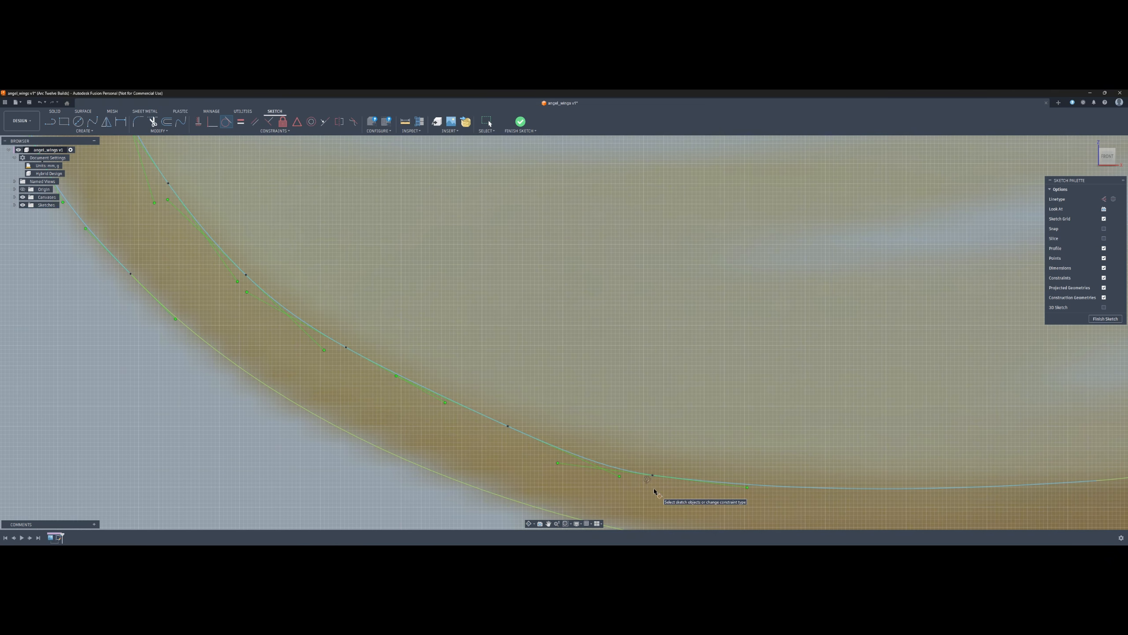
key(Escape)
Reposition the fit points along the inner spline's lower and upper stretches so it follows the canvas outline smoothly
click(354, 486)
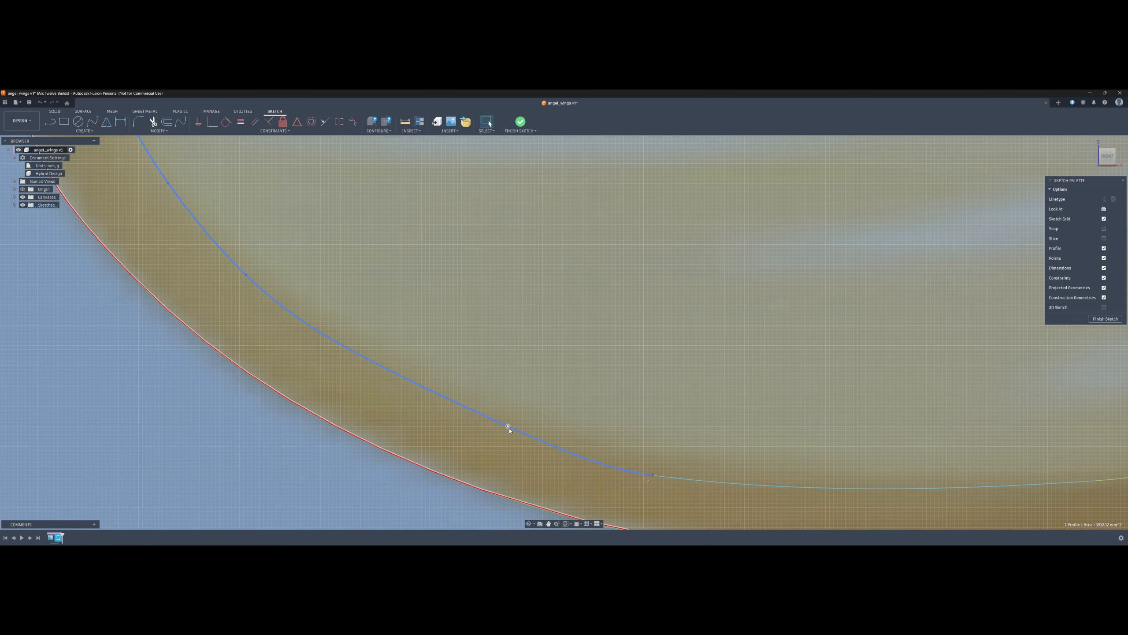
click(500, 431)
drag(500, 430, 499, 428)
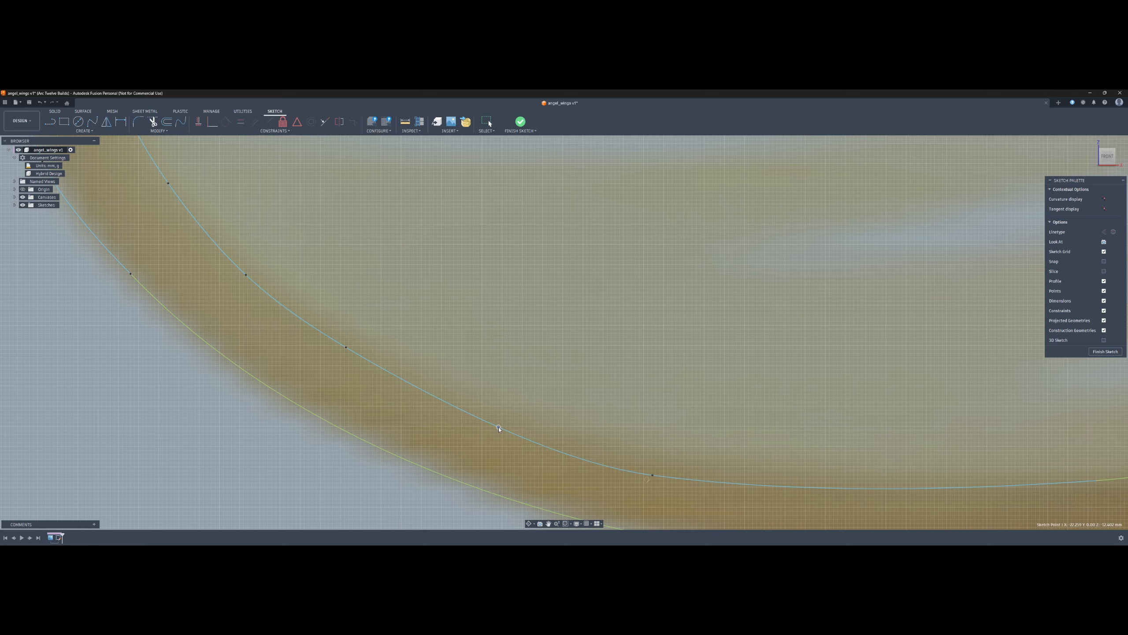
drag(348, 348, 342, 349)
scroll(428, 418, down, 5)
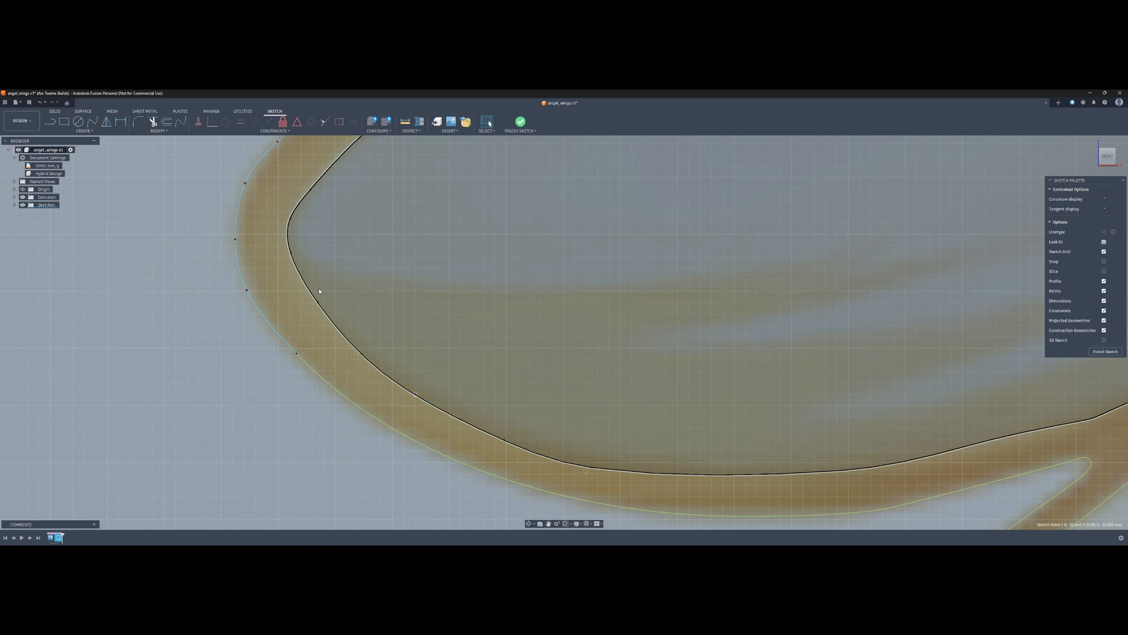
scroll(361, 240, down, 2)
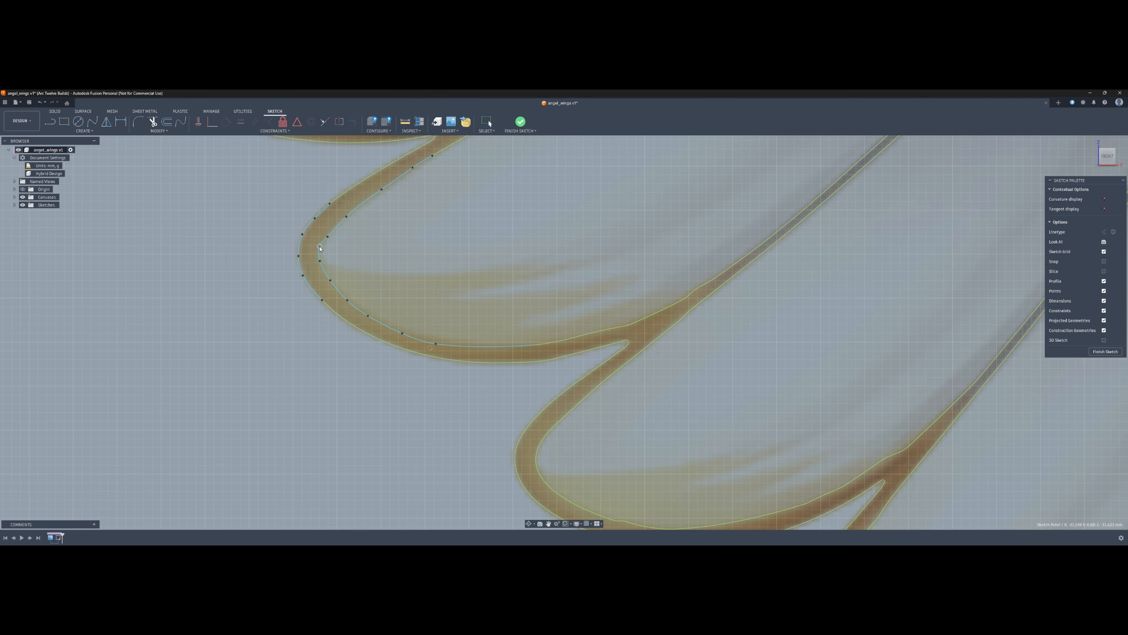
drag(328, 236, 382, 187)
Apply a tangent constraint between the feather tip's outer spline and the adjoining upper outer segment
click(381, 172)
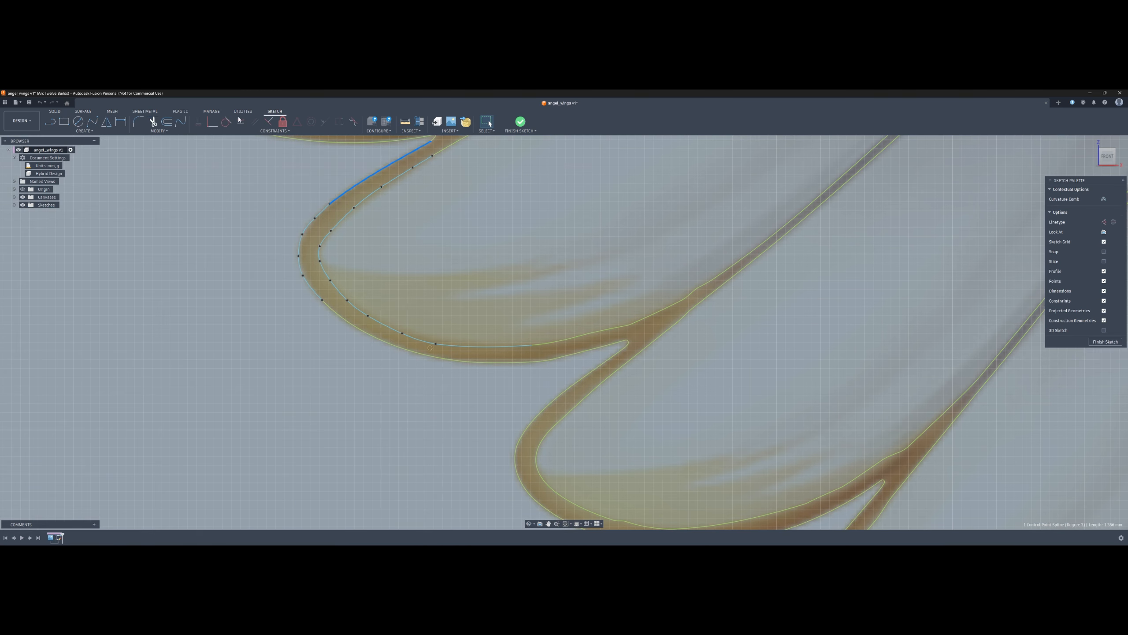
click(227, 122)
scroll(341, 203, up, 8)
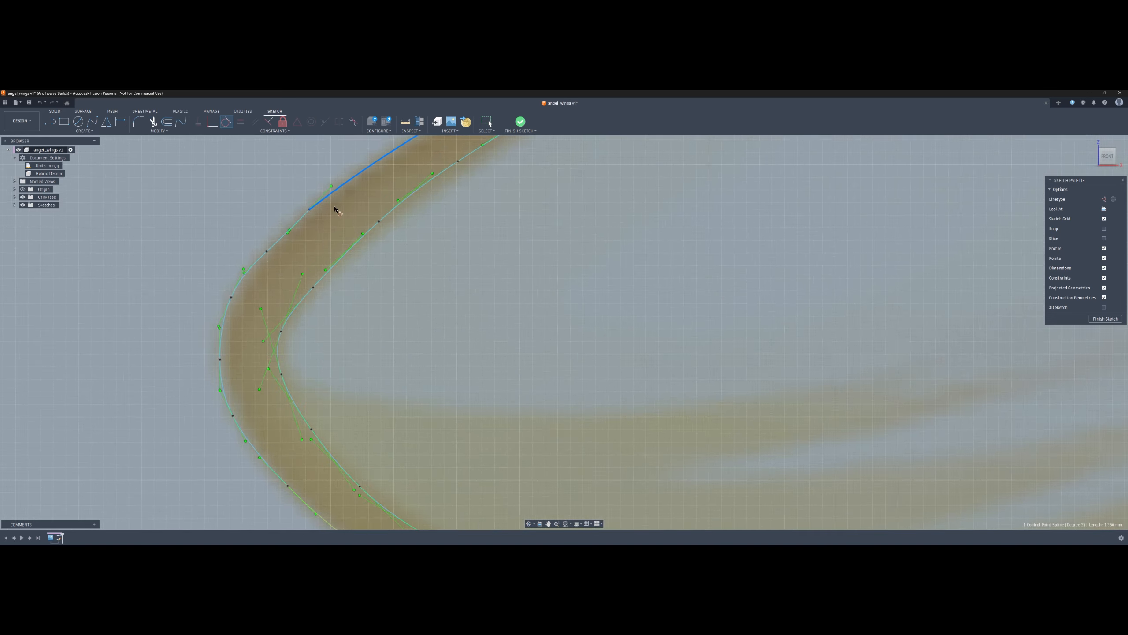
click(227, 272)
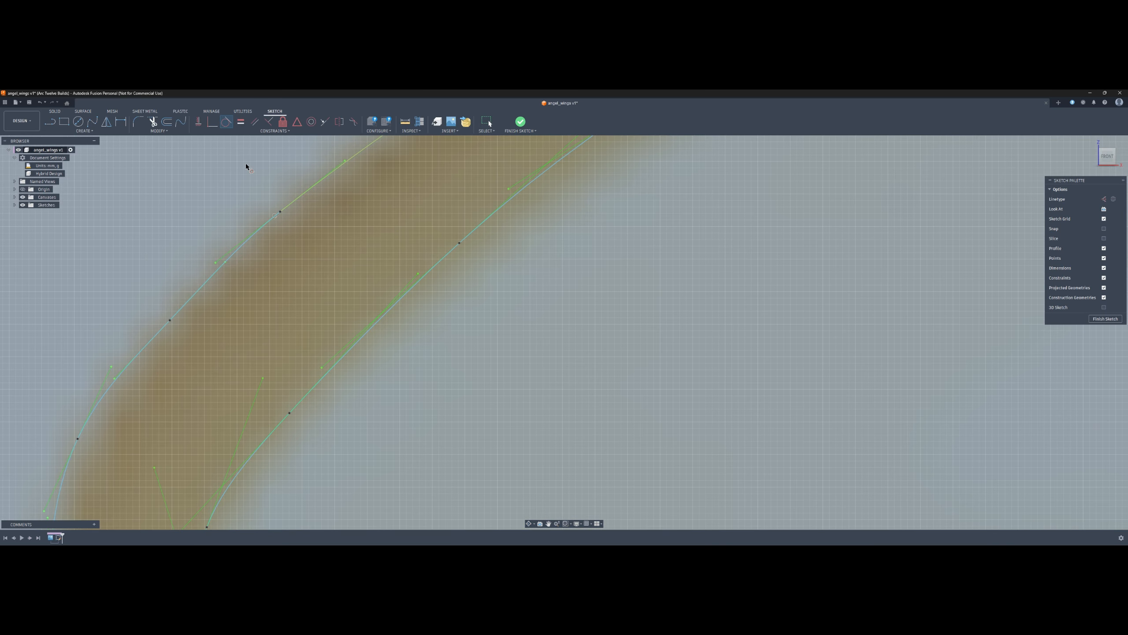
key(Escape)
Shift the fit point near the outer spline's upper end slightly outward to smooth the curve
scroll(241, 175, down, 8)
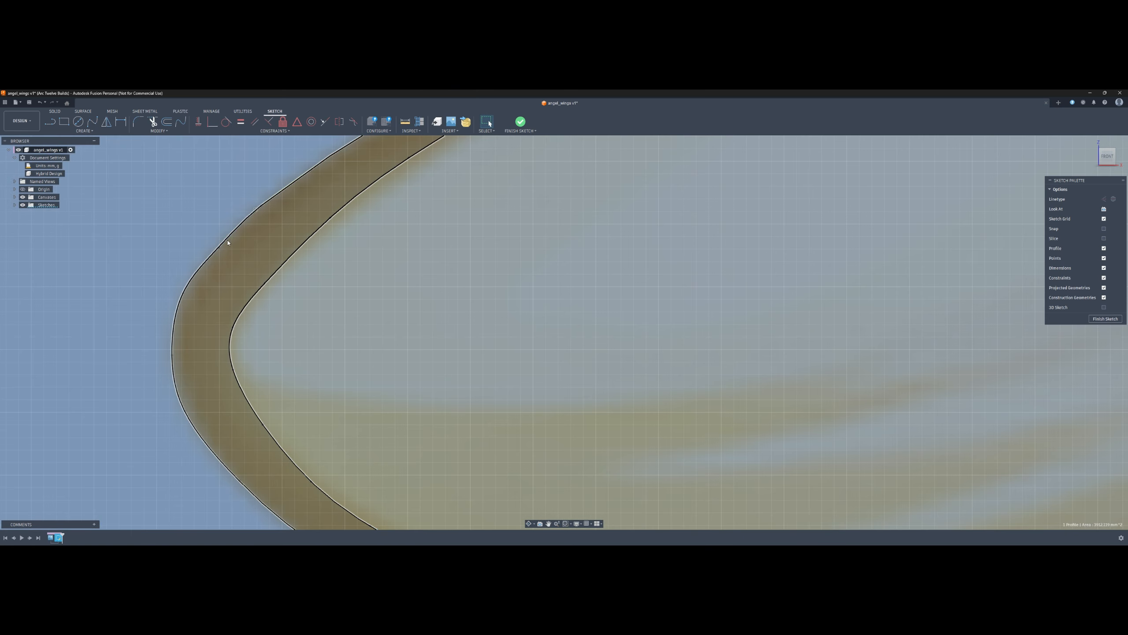
click(220, 250)
click(218, 248)
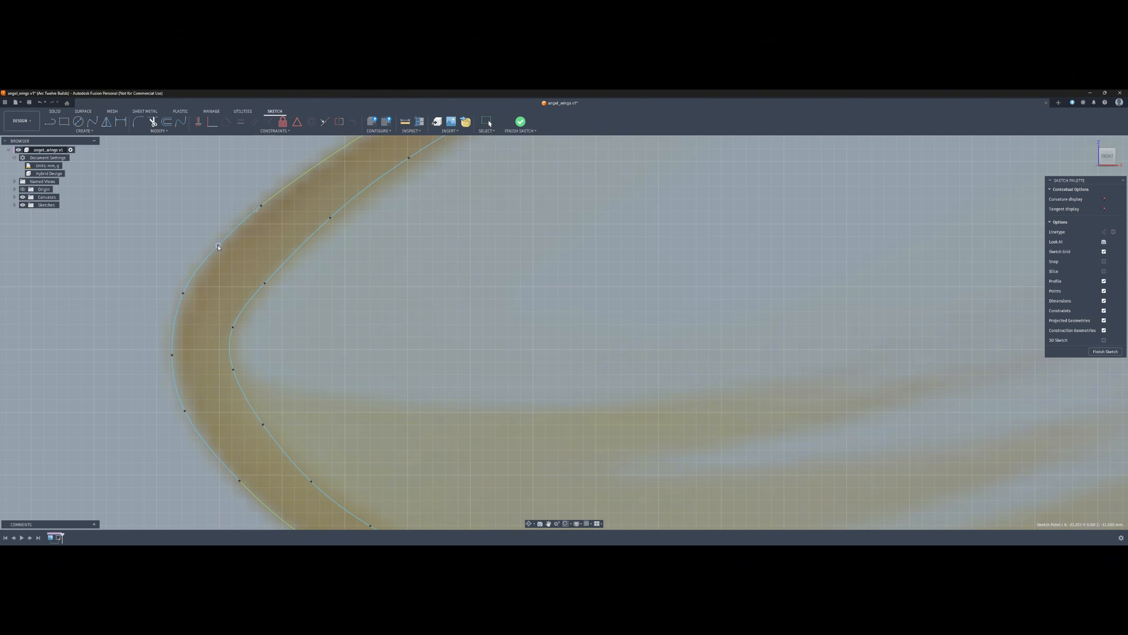
key(Escape)
Inspect the left wing's lower feathers and inner edge for remaining open gaps in the traced outline
scroll(302, 396, down, 4)
middle_drag(416, 438, 336, 277)
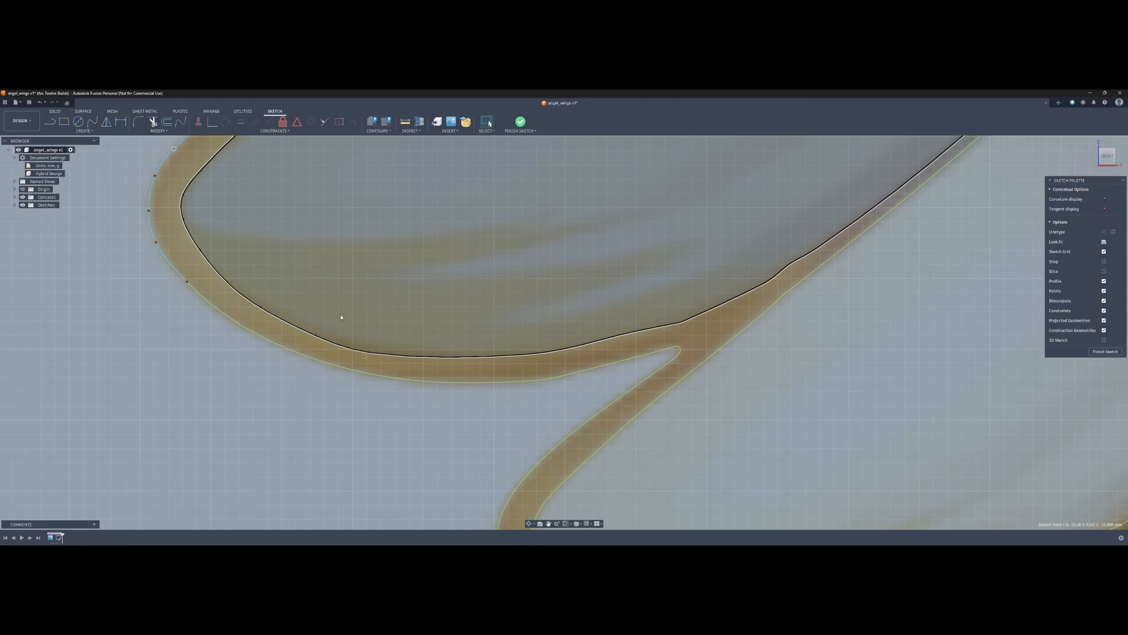
scroll(691, 296, down, 5)
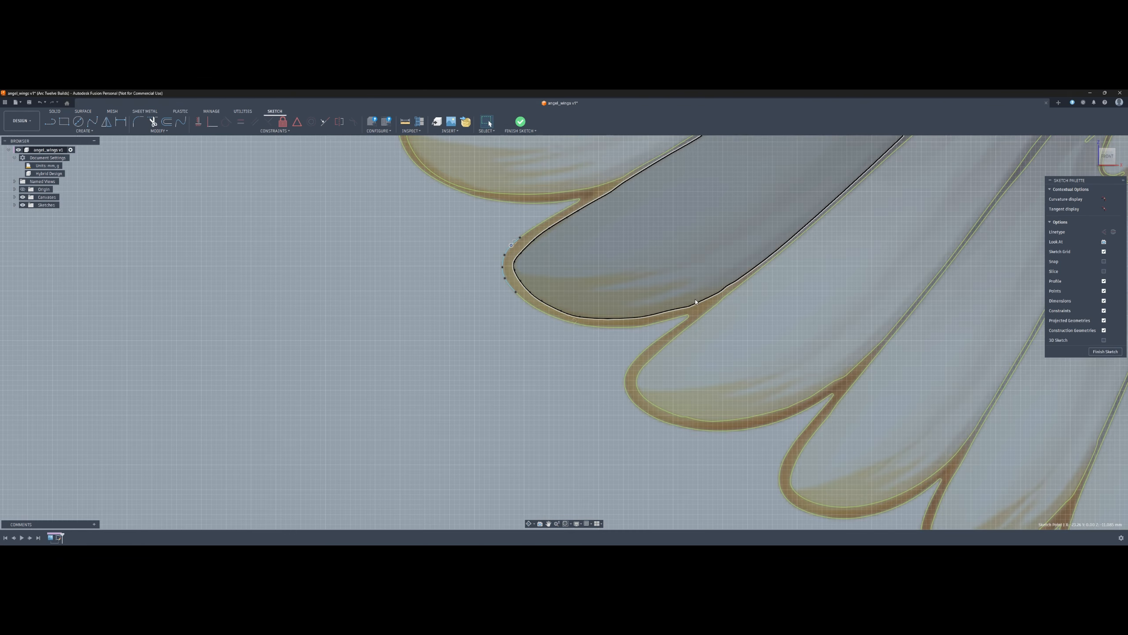
middle_drag(795, 259, 524, 356)
scroll(523, 357, down, 10)
scroll(769, 331, up, 8)
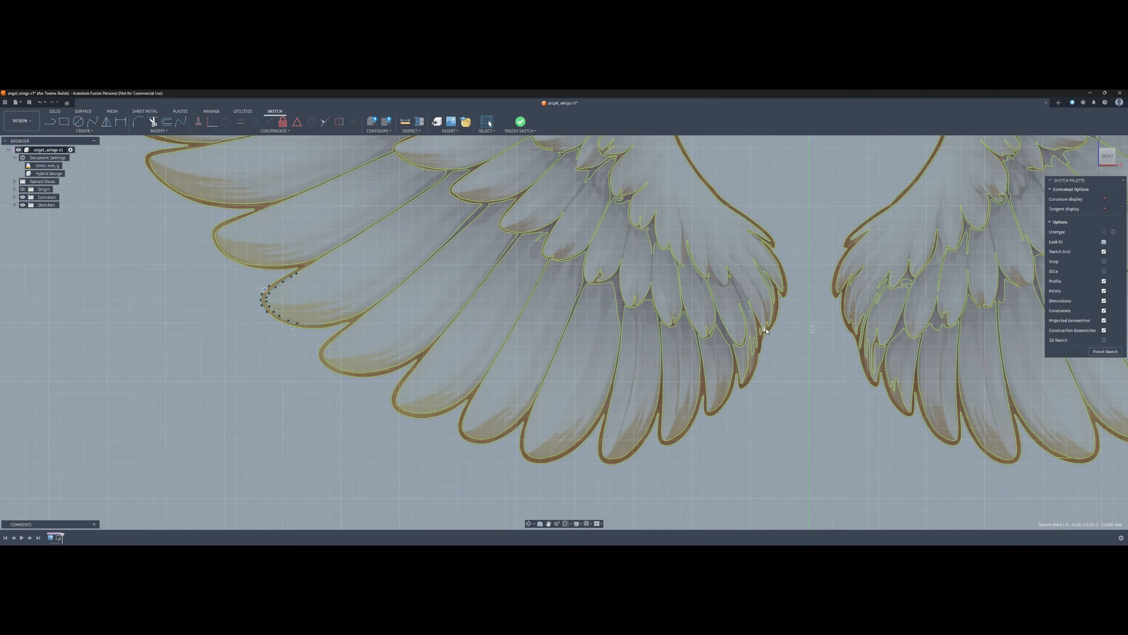
scroll(770, 331, down, 8)
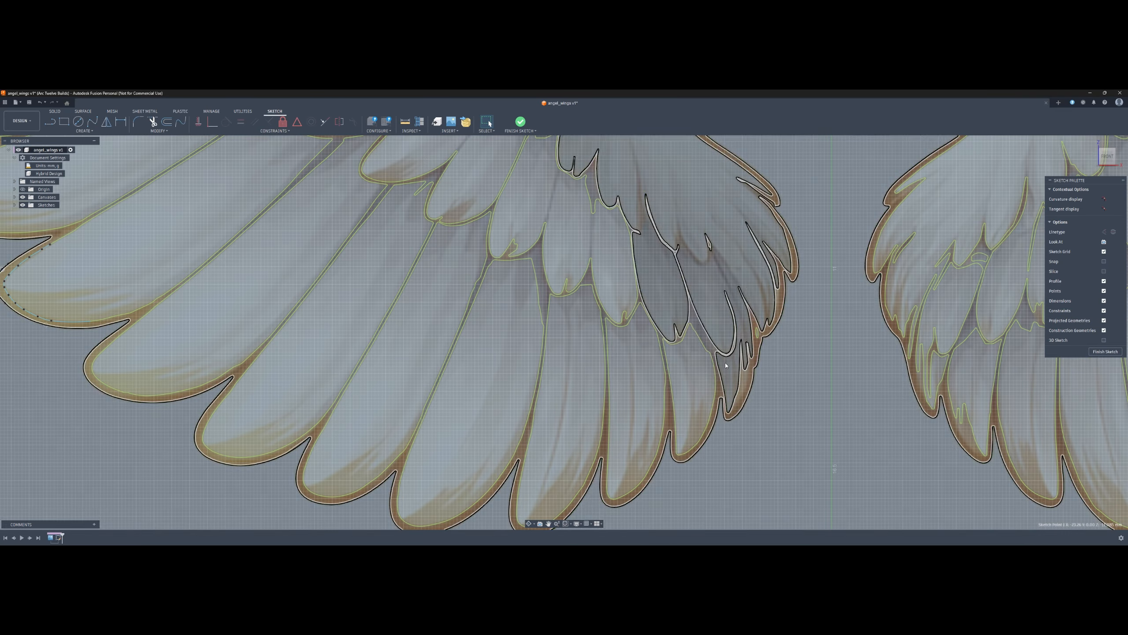
scroll(697, 311, up, 7)
scroll(697, 311, up, 5)
scroll(687, 304, up, 8)
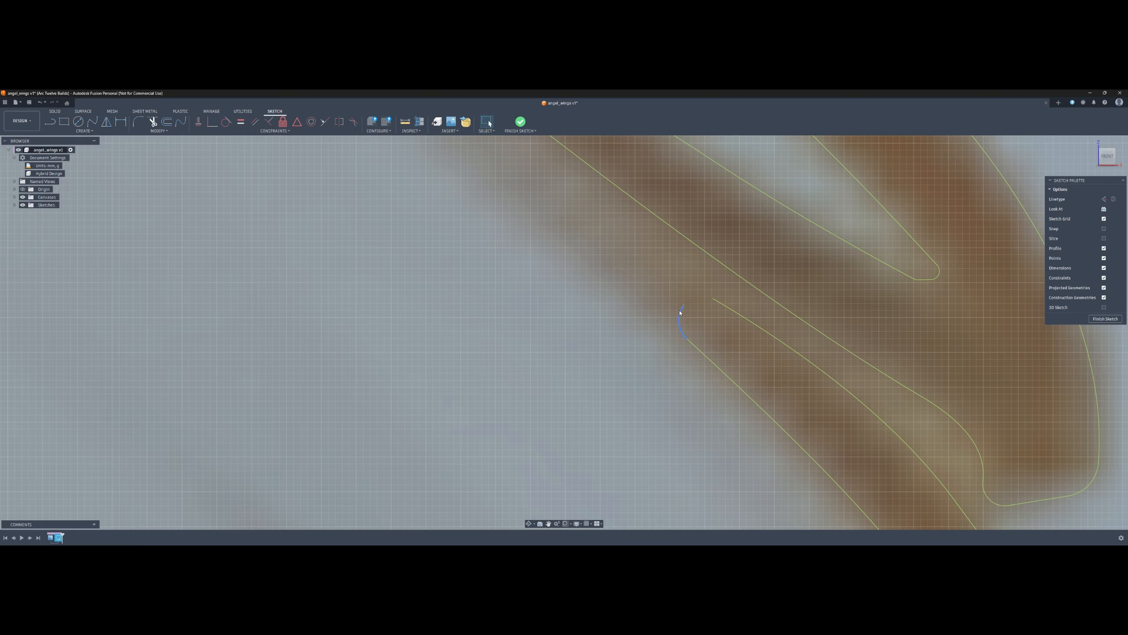
scroll(722, 316, down, 8)
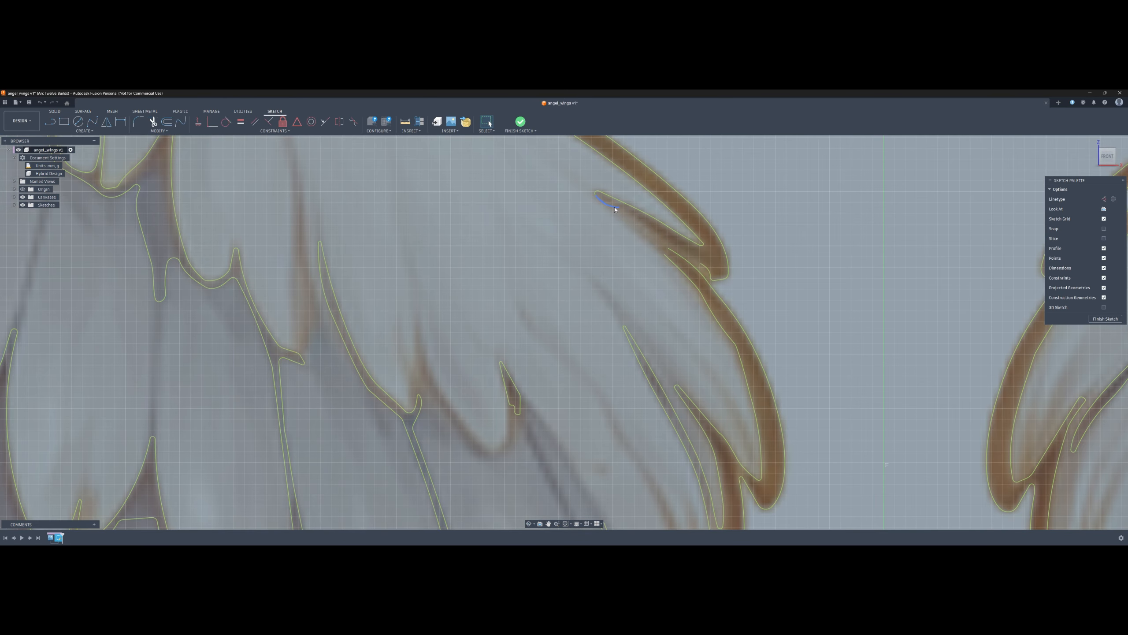
Draw fit point splines along the narrow feather notch's lower edge and around the open ends of the small sliver beside it
click(93, 122)
scroll(661, 255, up, 5)
click(665, 255)
middle_drag(592, 187, 641, 270)
click(642, 270)
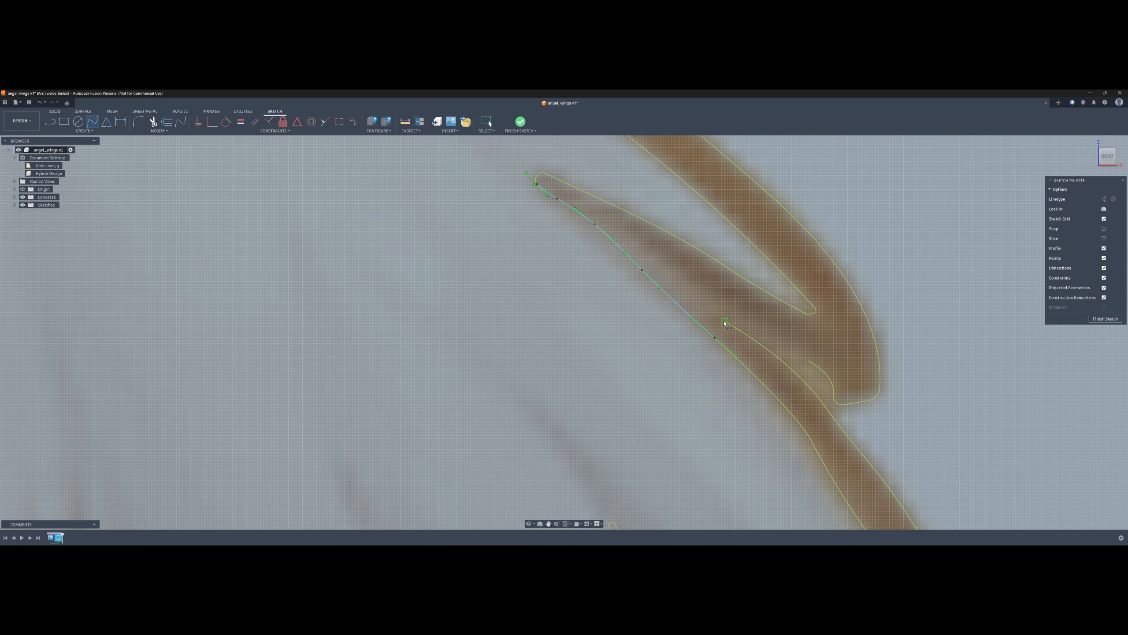
click(819, 349)
key(Escape)
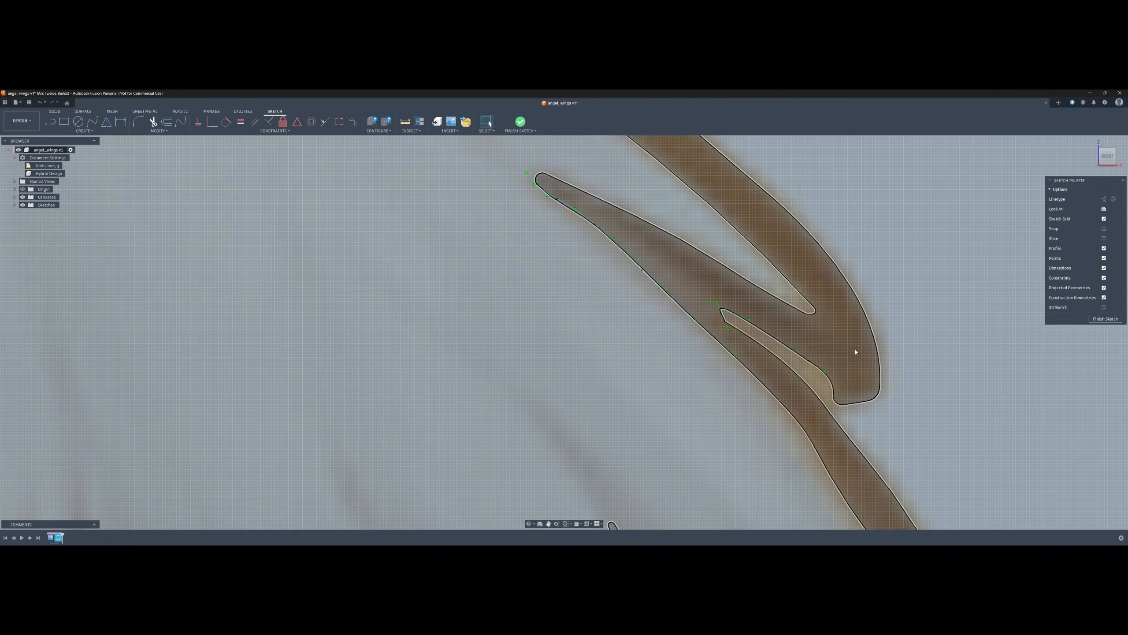
Apply a tangent constraint between the sliver's new end spline and its adjoining lower curve
click(226, 121)
click(735, 327)
scroll(725, 314, up, 8)
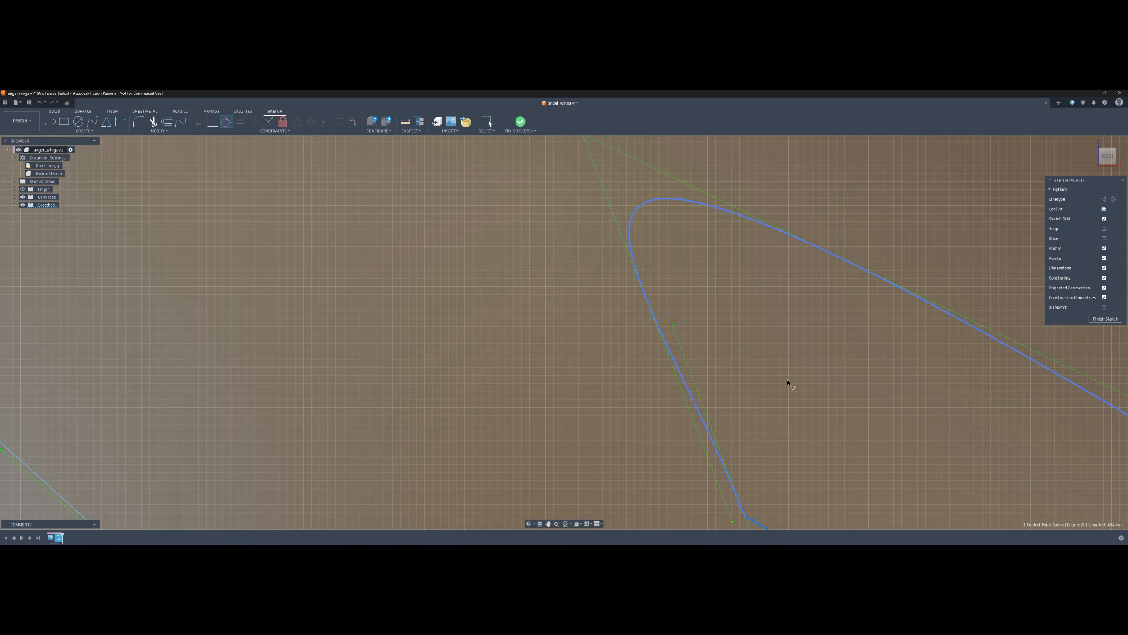
scroll(789, 383, down, 10)
key(Escape)
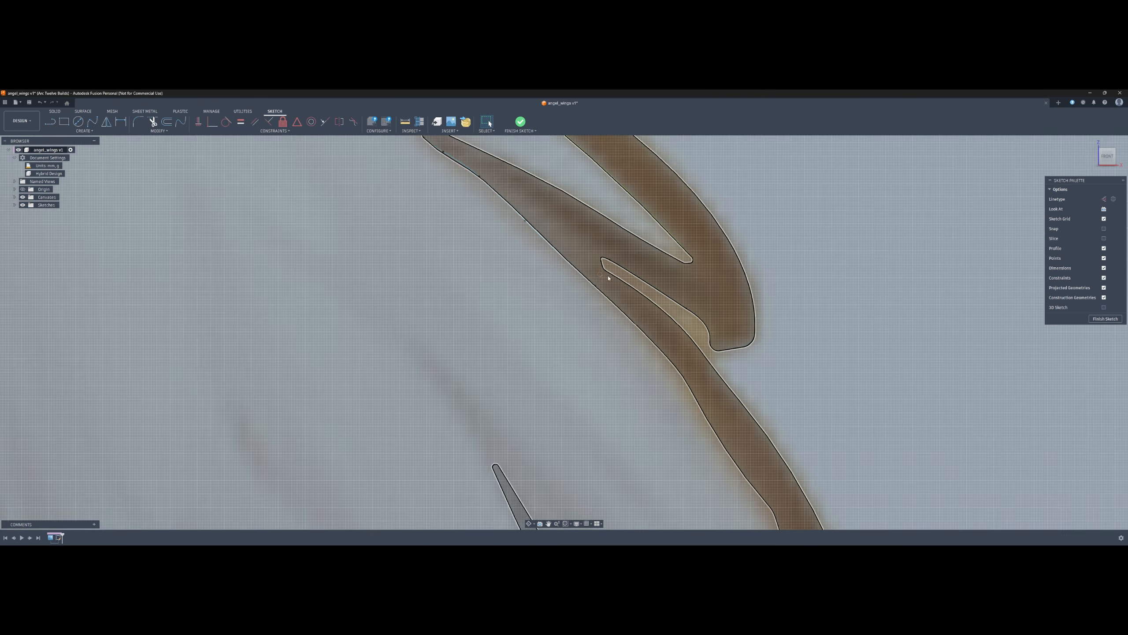
Delete the gap-side curve and rounded end of the left strand where the two feather outlines nearly meet
scroll(609, 278, down, 8)
scroll(630, 287, up, 3)
middle_drag(629, 287, 667, 418)
scroll(600, 347, up, 8)
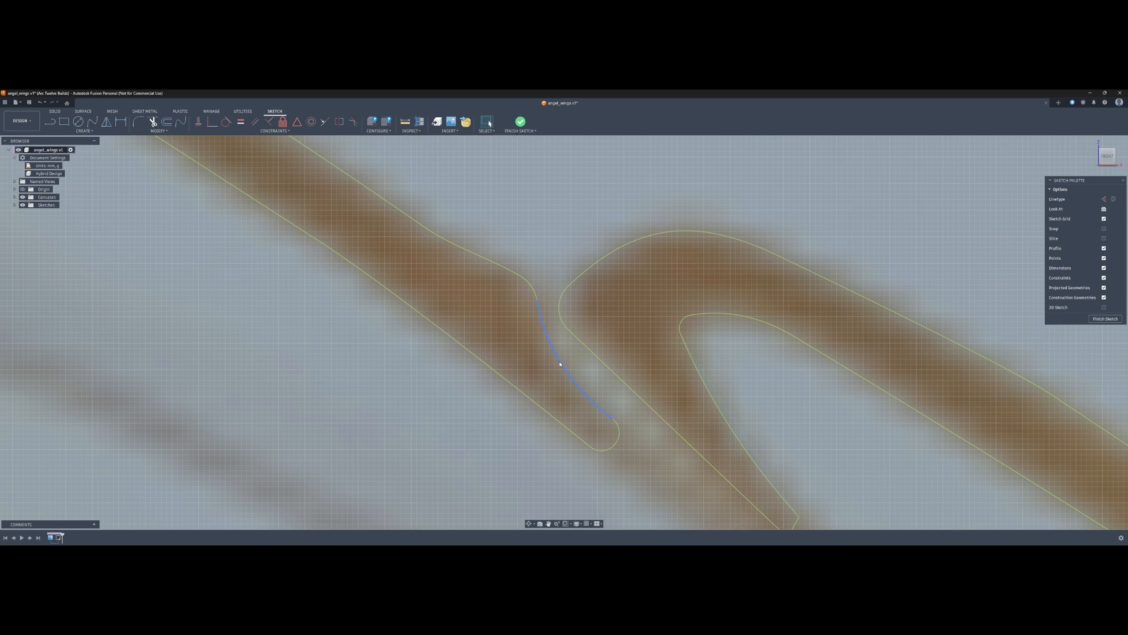
click(560, 364)
key(Delete)
scroll(617, 426, up, 8)
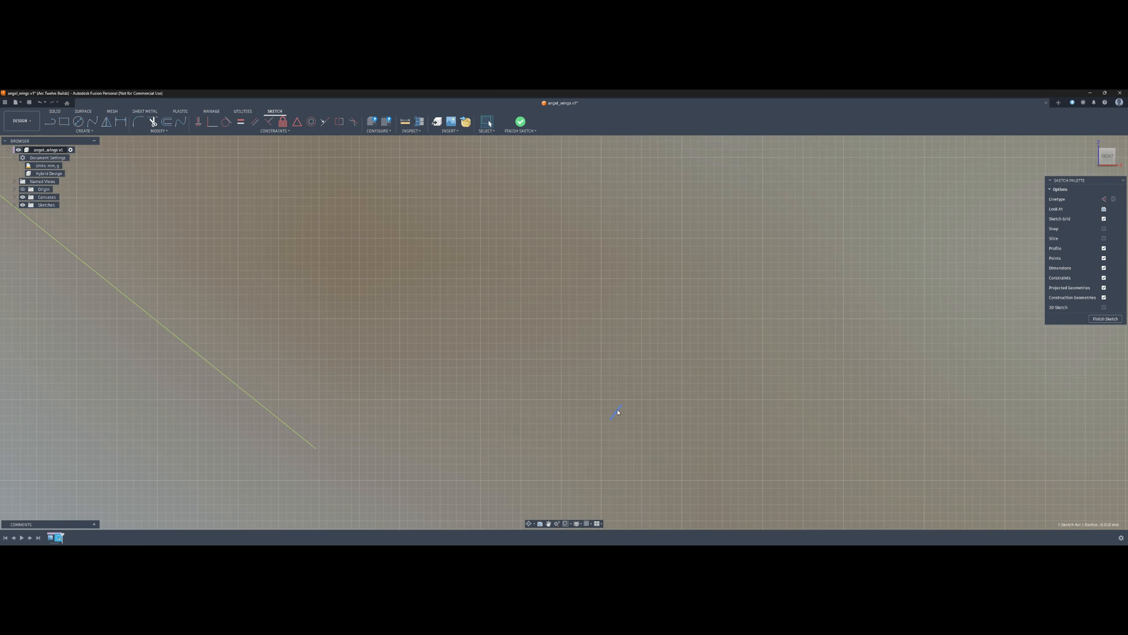
scroll(750, 332, down, 7)
click(751, 333)
key(Delete)
Delete the leftover arcs and connecting segment on the right-hand feather outline beside the same gap
click(918, 484)
key(Delete)
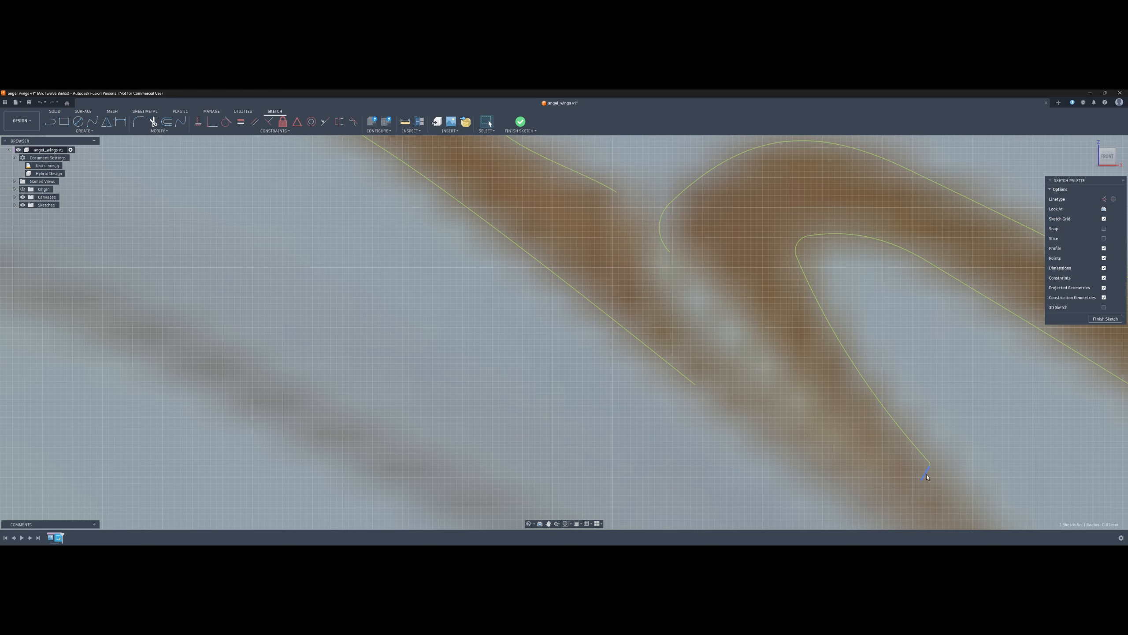
click(926, 474)
key(Delete)
scroll(933, 461, up, 8)
scroll(941, 442, down, 8)
click(525, 331)
key(Delete)
Draw fit point splines bridging the upper gap between the two feather outlines and rounding the open lower tip between them
scroll(552, 281, down, 3)
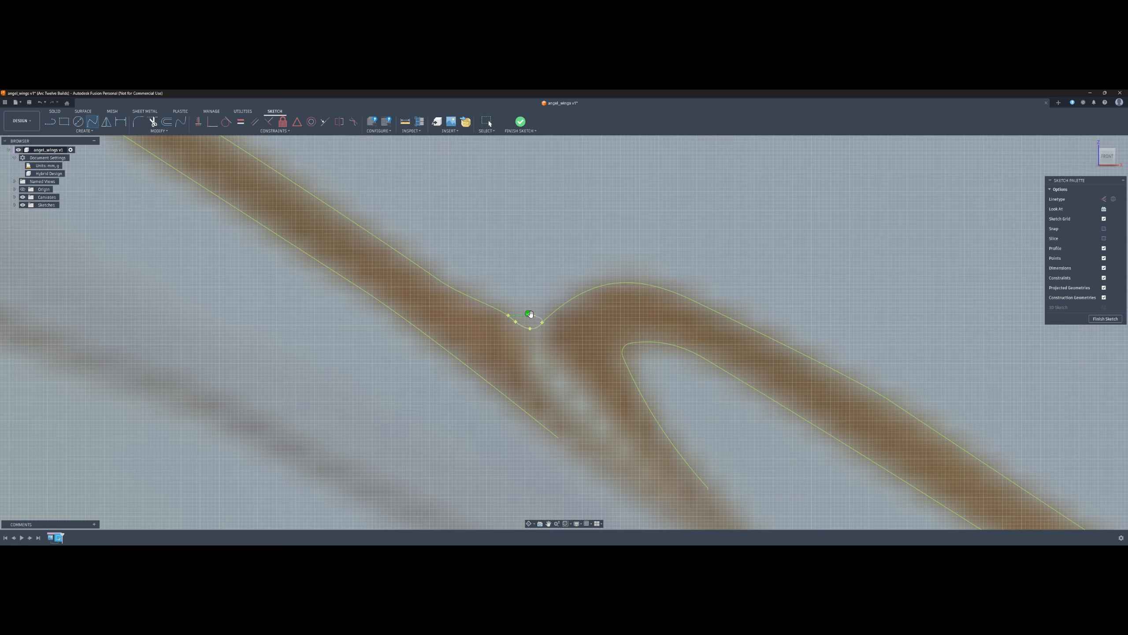
click(559, 439)
click(599, 467)
scroll(599, 467, down, 2)
middle_drag(599, 467, 539, 349)
click(564, 365)
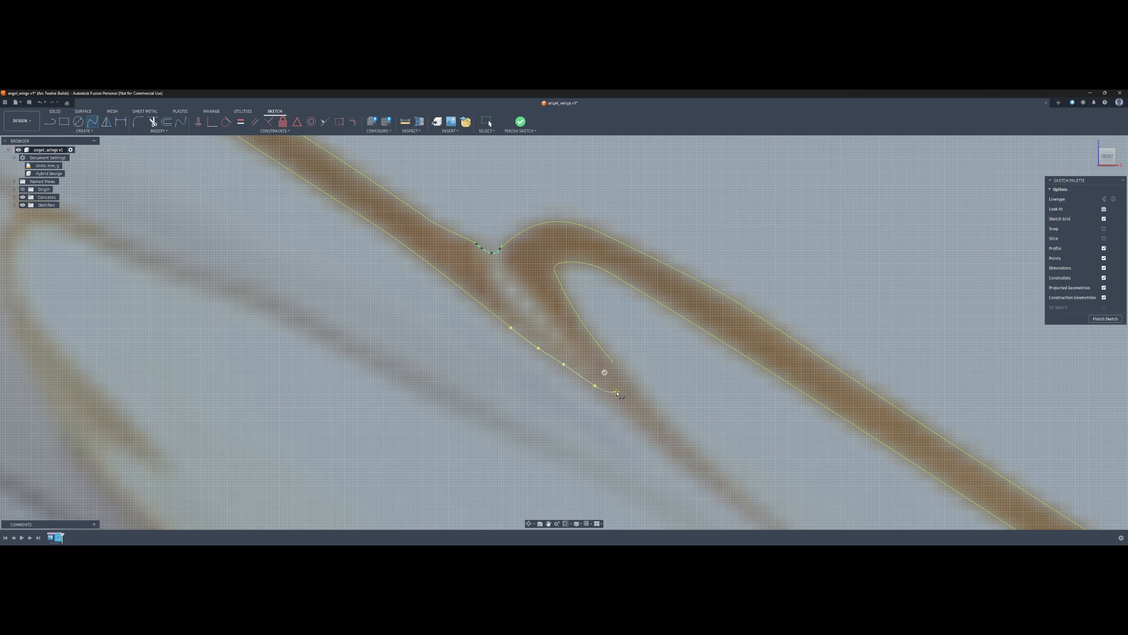
click(613, 363)
key(Escape)
scroll(594, 367, up, 10)
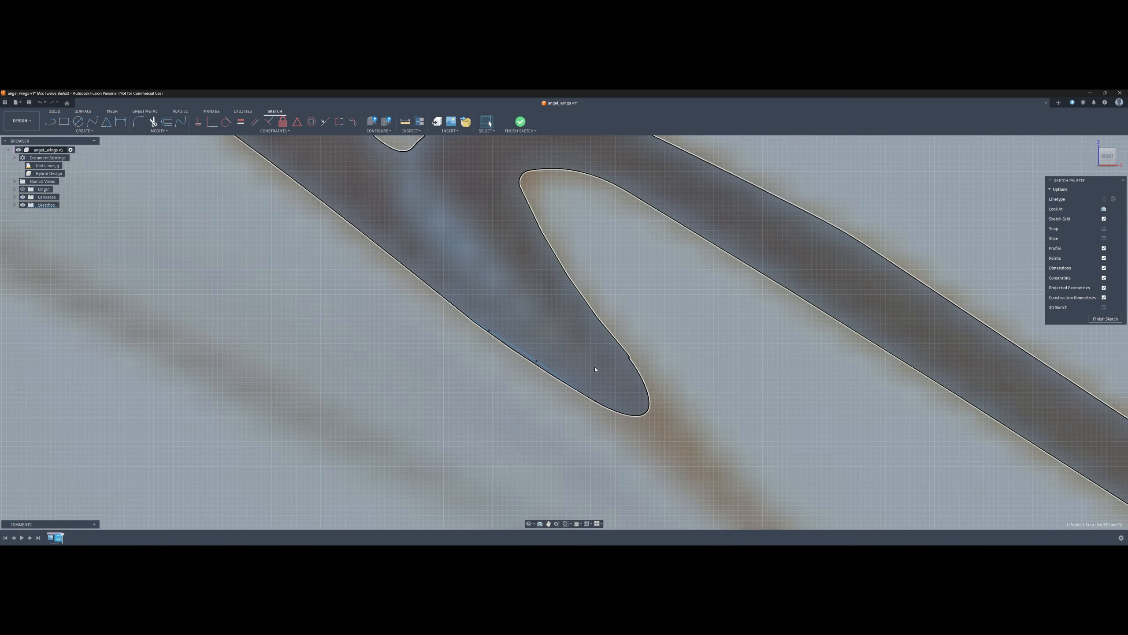
click(799, 311)
drag(799, 310, 798, 301)
Examine the left wing's feather outlines and closed profiles for remaining gaps, from the outer tips to the inner feathers
scroll(798, 302, down, 10)
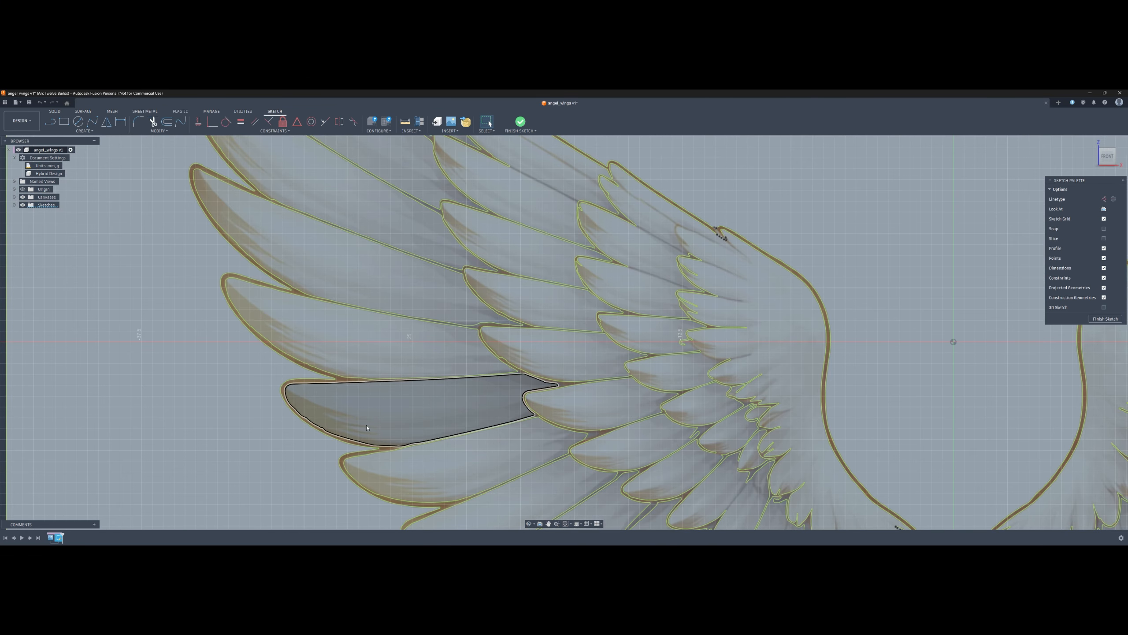
scroll(366, 428, down, 5)
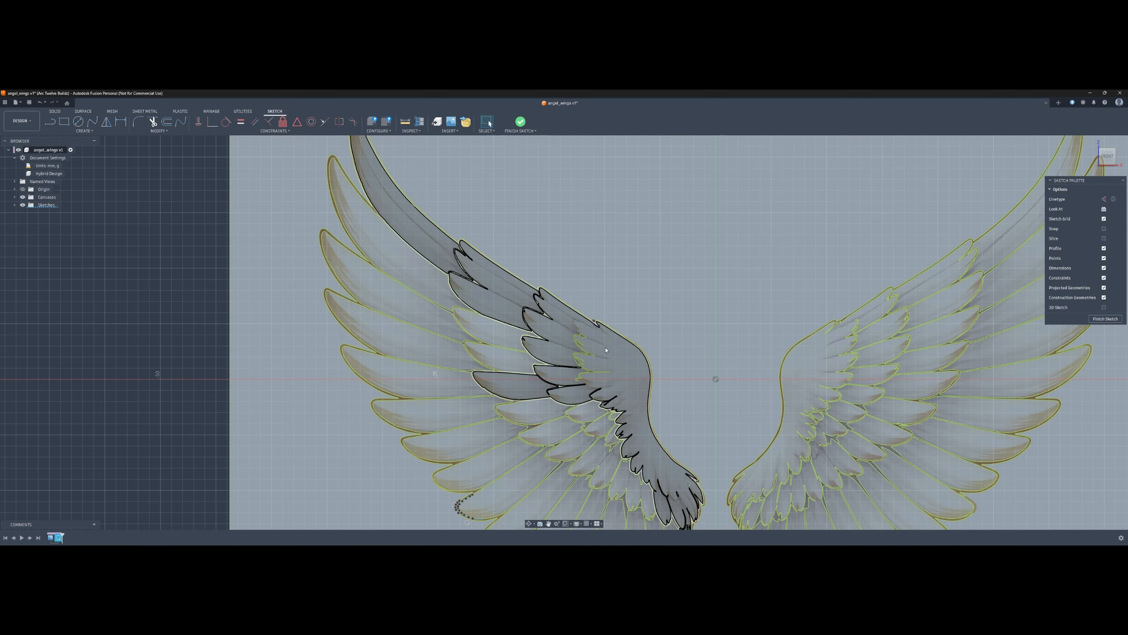
scroll(604, 338, up, 5)
scroll(603, 339, up, 6)
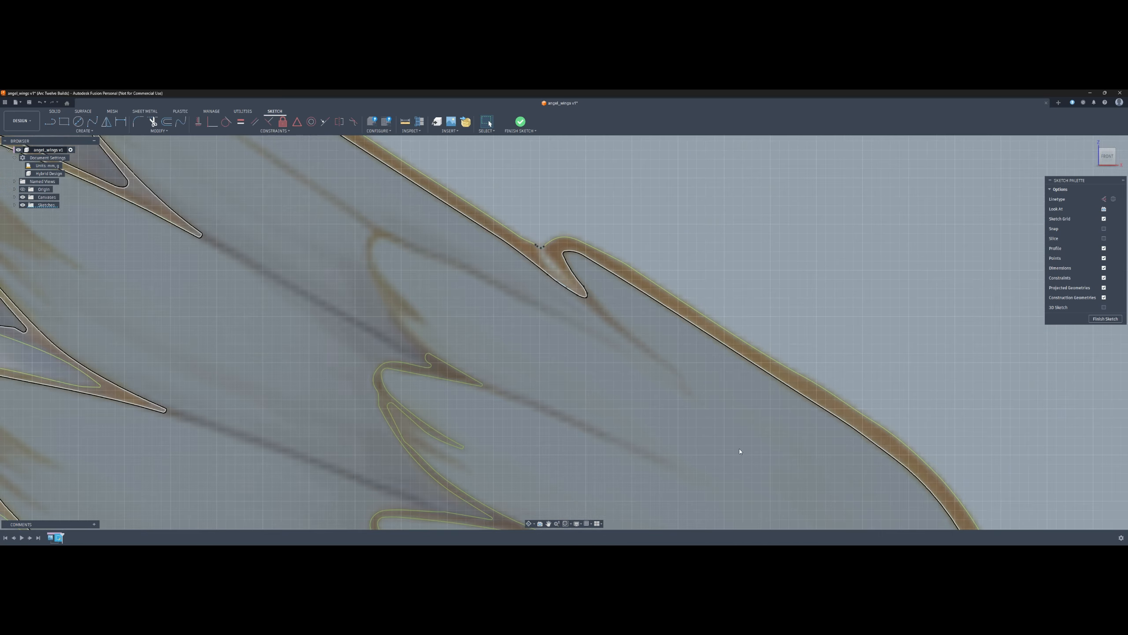
scroll(740, 452, down, 5)
middle_drag(740, 451, 796, 234)
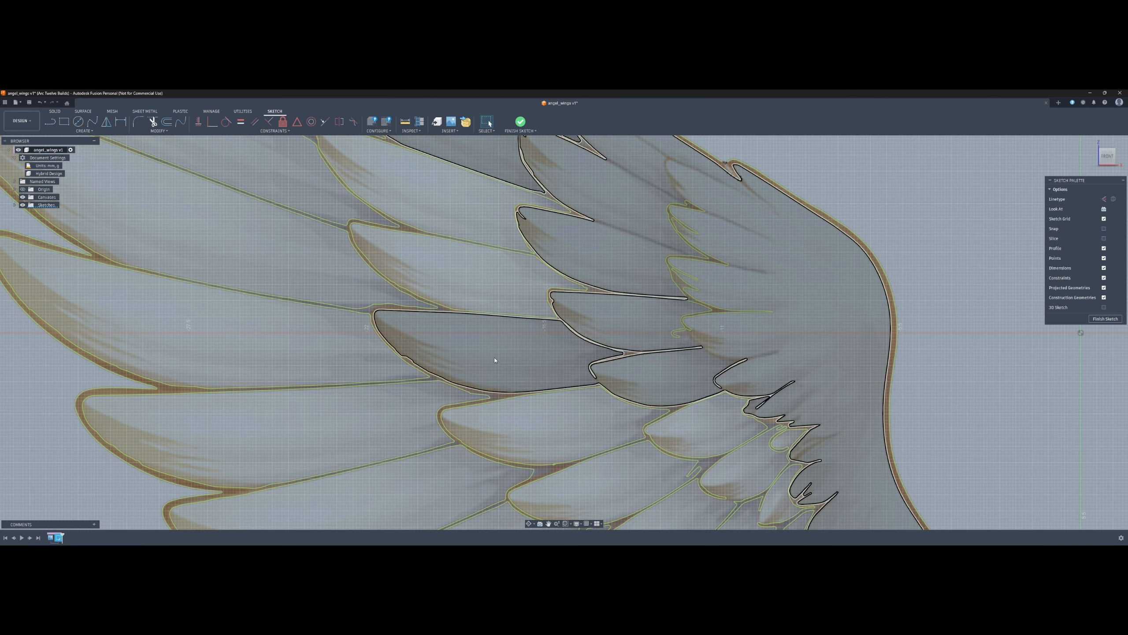
scroll(495, 360, down, 8)
scroll(501, 373, up, 5)
scroll(498, 372, down, 3)
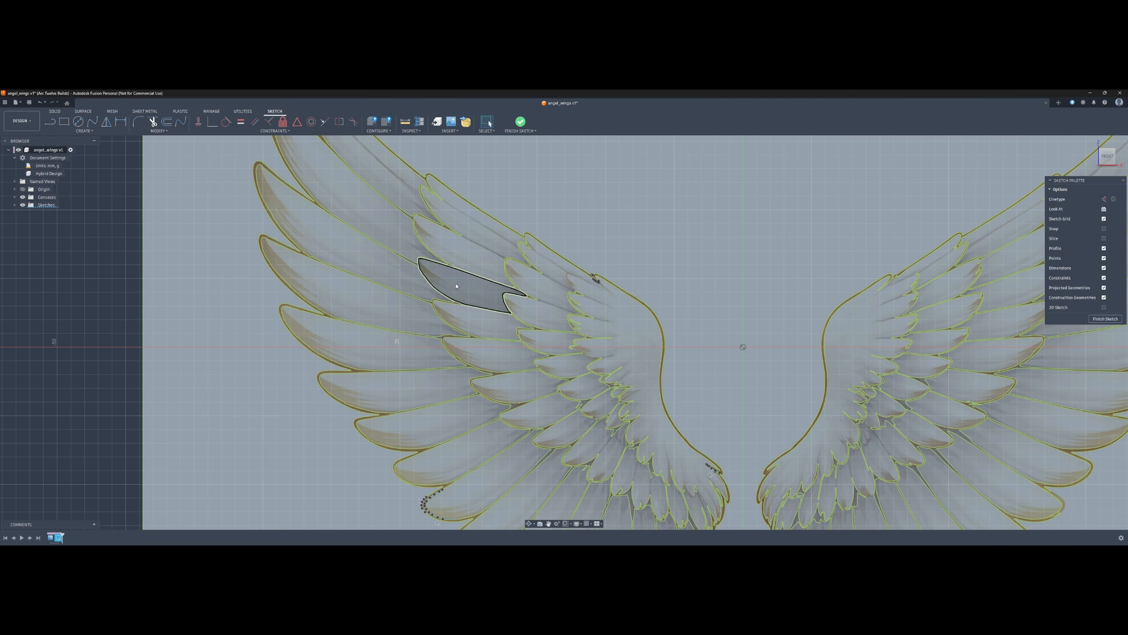
scroll(595, 277, up, 10)
scroll(347, 387, up, 5)
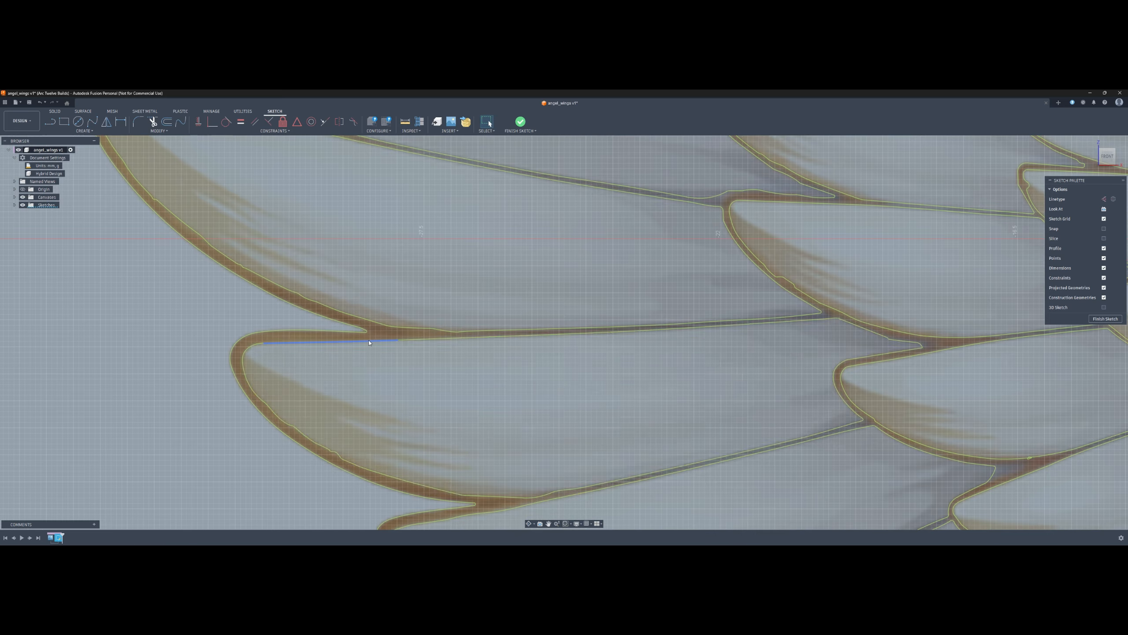
scroll(389, 332, down, 12)
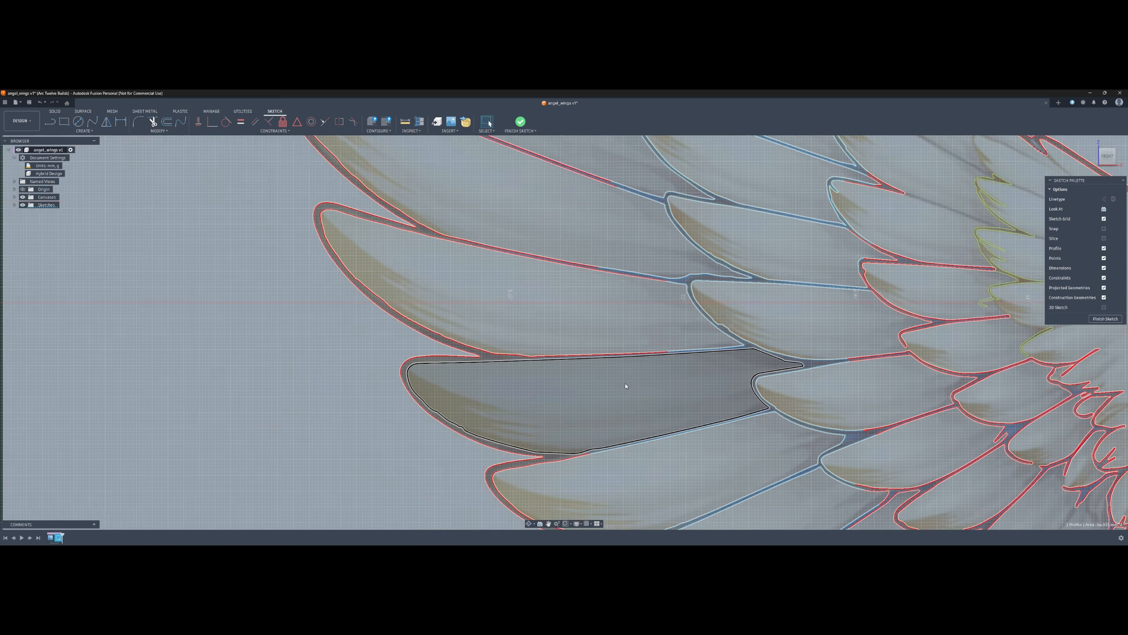
middle_drag(719, 380, 687, 343)
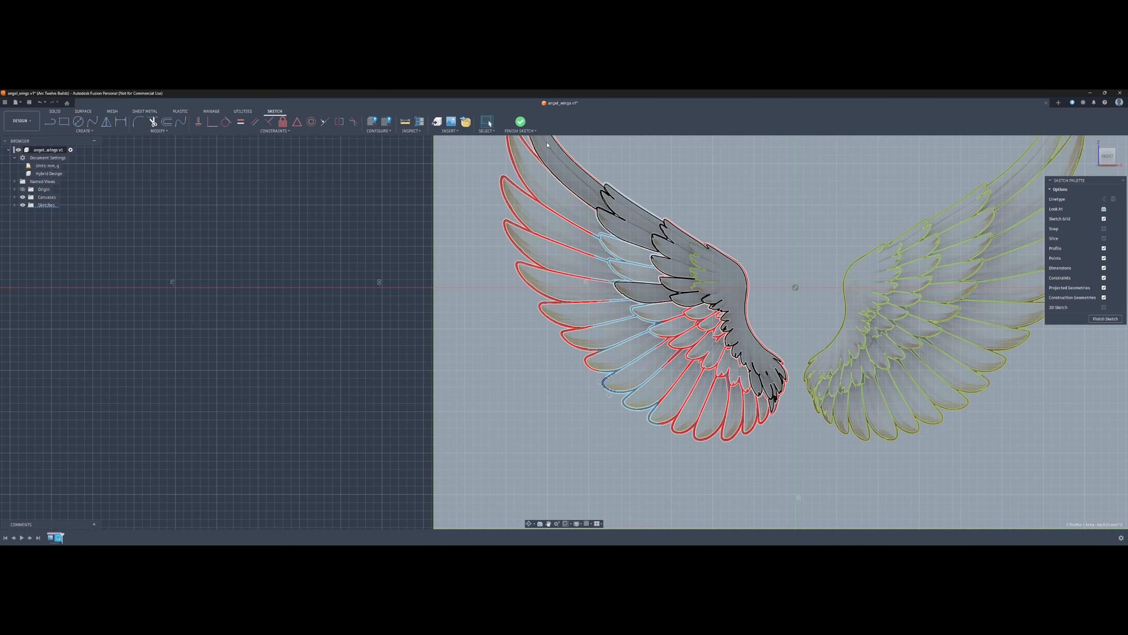
scroll(564, 147, up, 6)
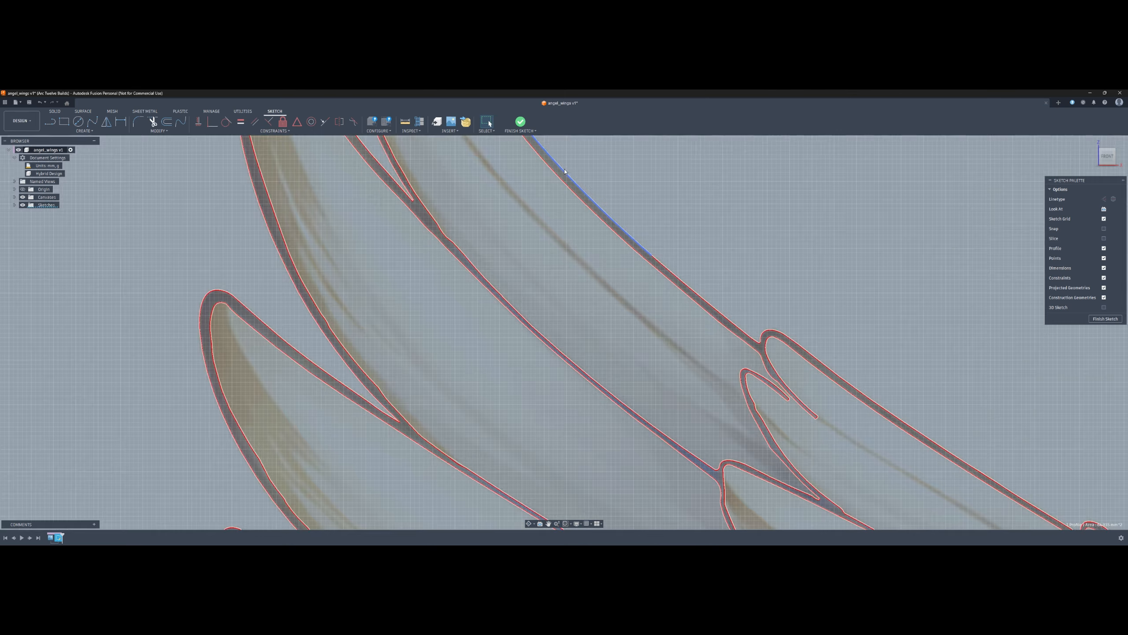
scroll(565, 175, down, 10)
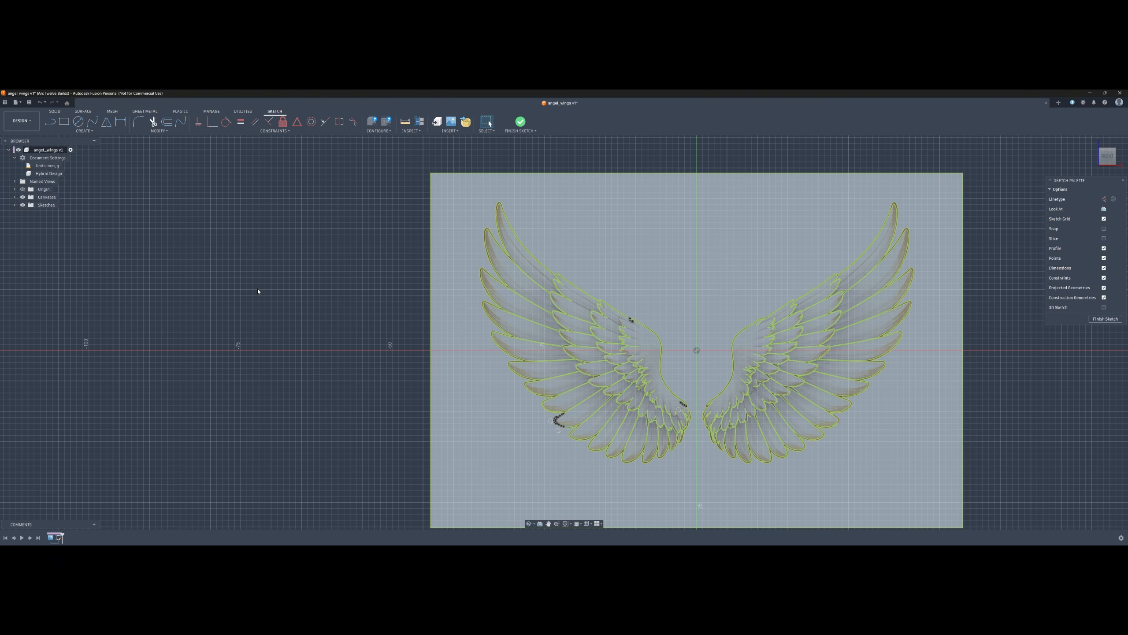
Start an extrusion and select the connected band between the left wing's traced outlines as its profile
key(e)
scroll(532, 200, up, 10)
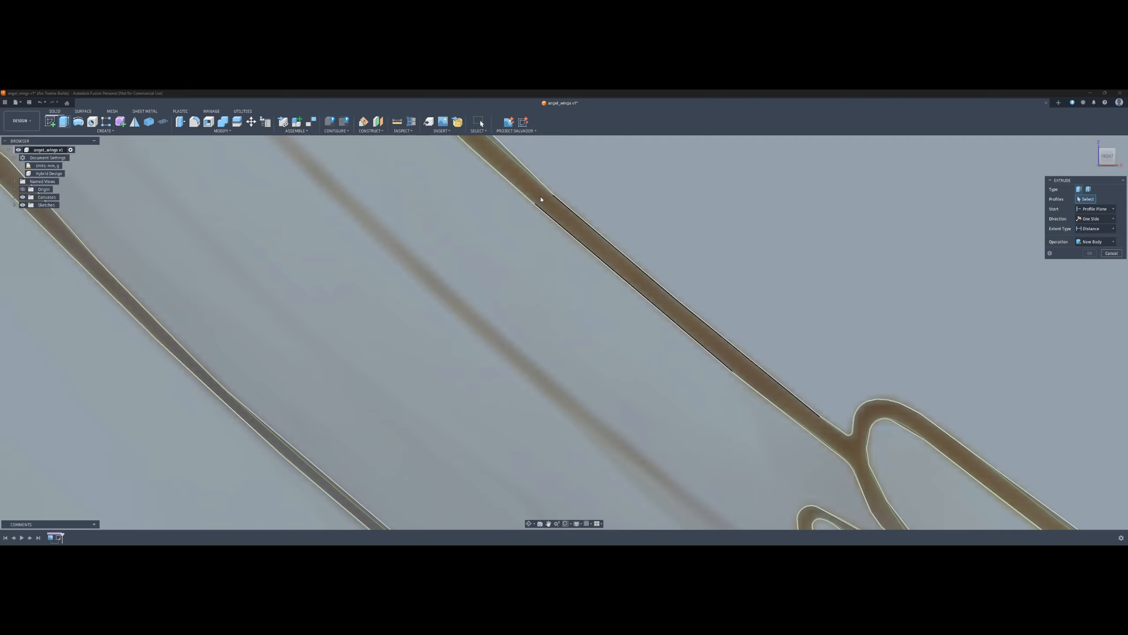
click(540, 196)
scroll(694, 336, down, 3)
scroll(694, 335, down, 5)
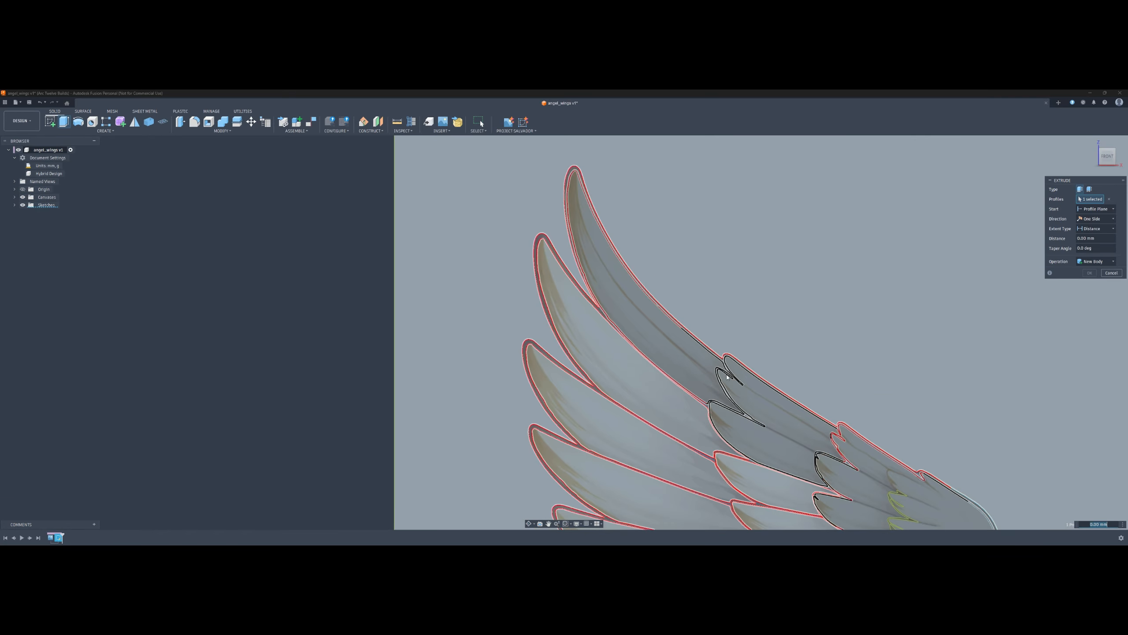
scroll(660, 261, up, 5)
scroll(660, 261, up, 6)
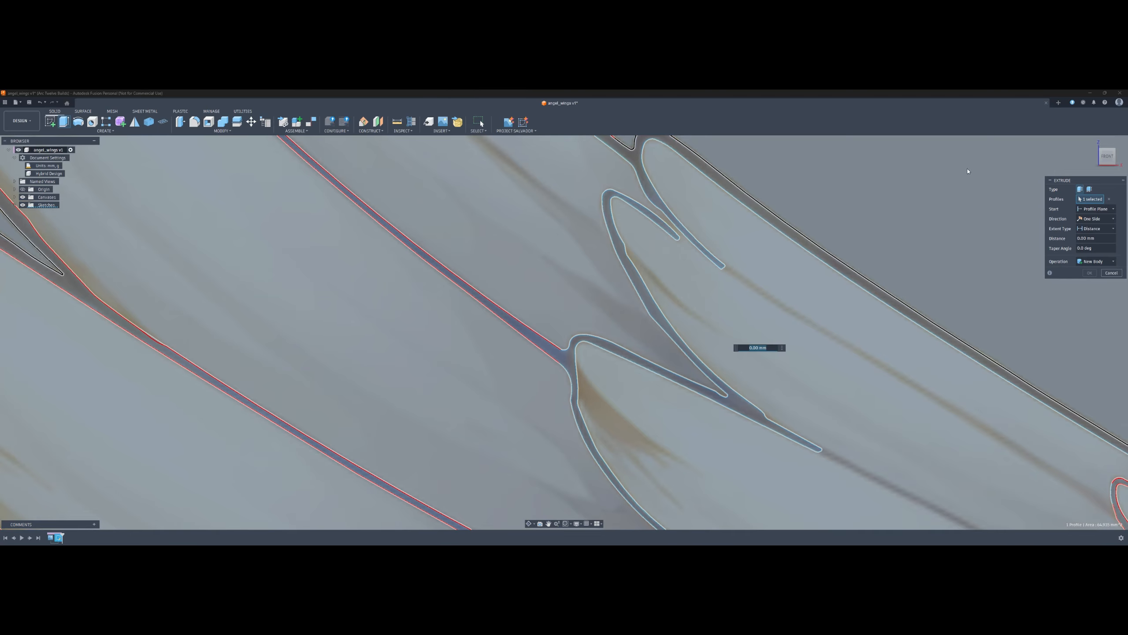
Add the detached hook-shaped strand among the left wing's inner feathers to the extrusion profiles
scroll(942, 239, down, 8)
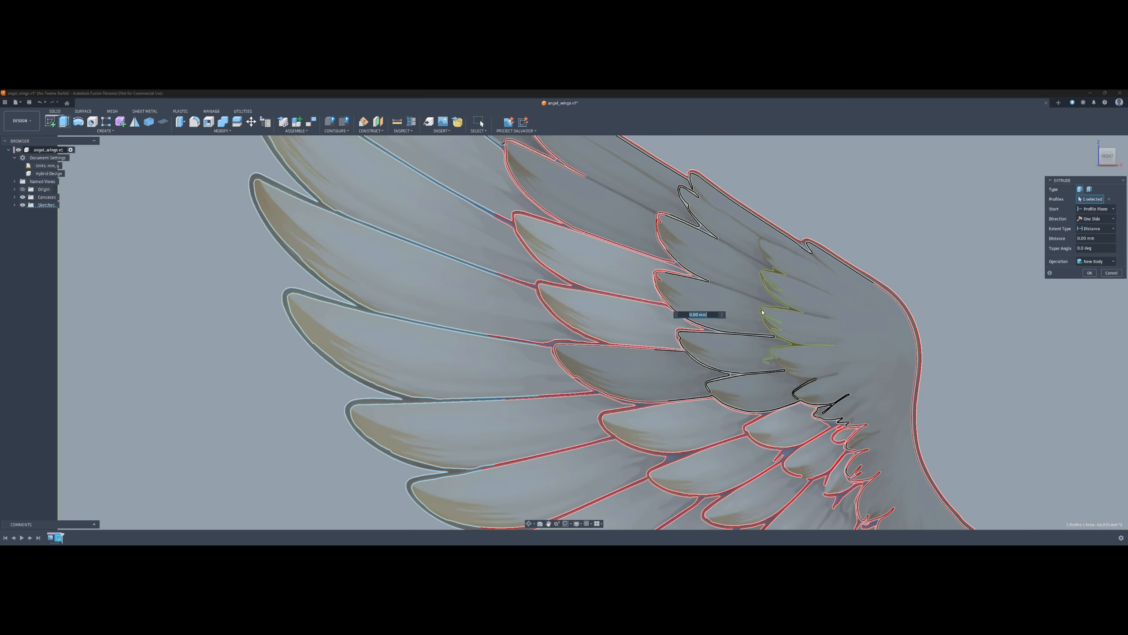
scroll(705, 247, up, 6)
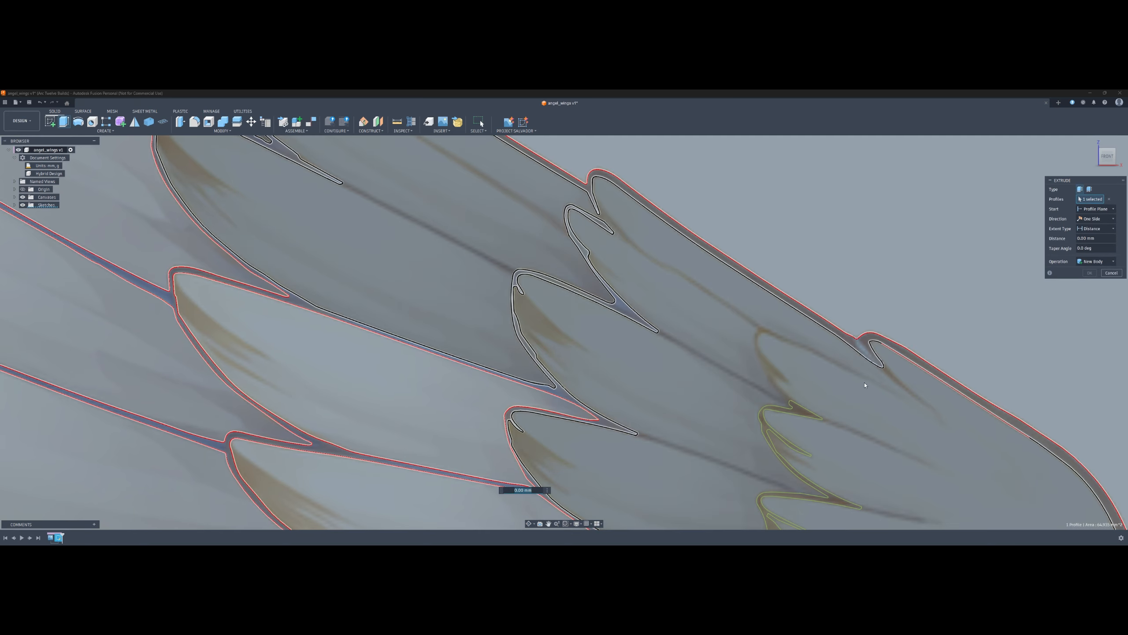
scroll(806, 416, down, 2)
scroll(804, 417, up, 8)
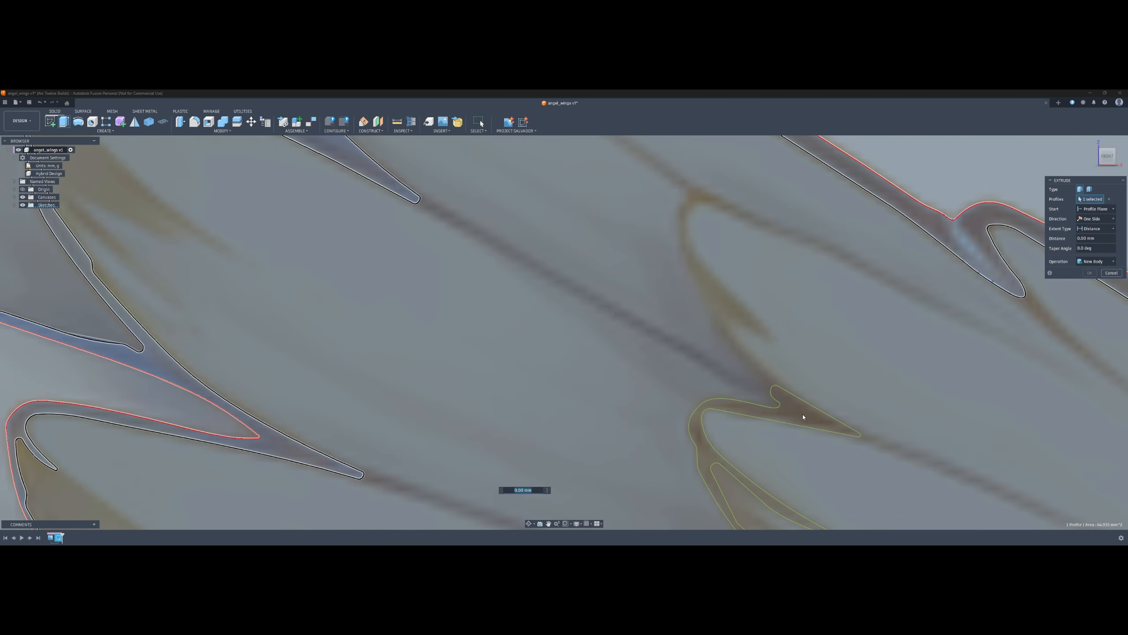
scroll(798, 413, down, 8)
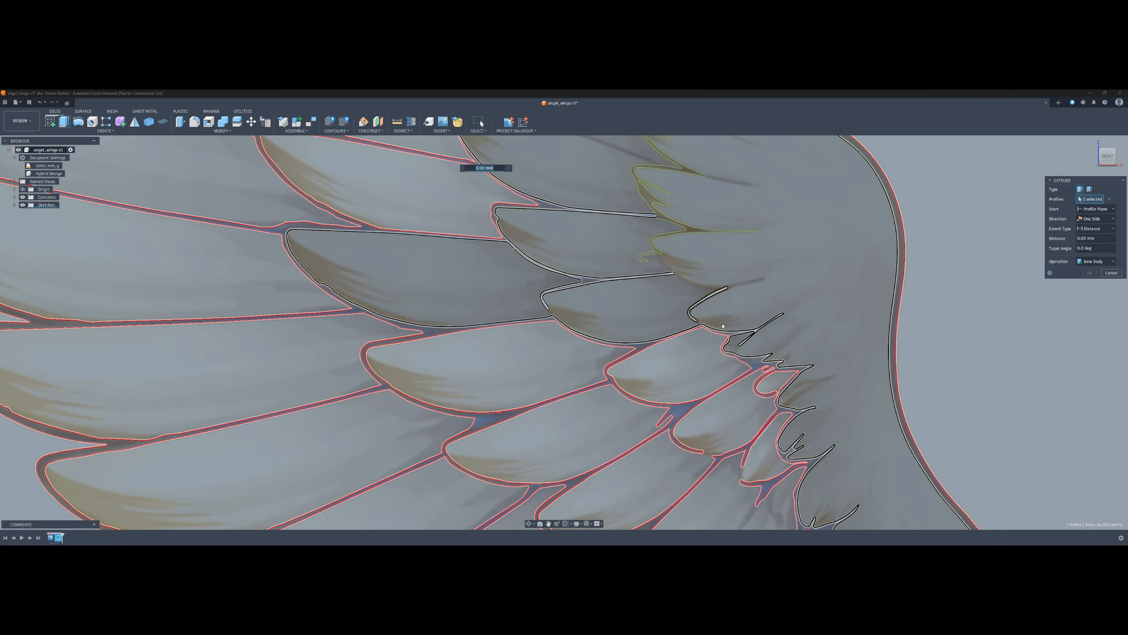
scroll(719, 301, up, 5)
scroll(719, 301, up, 4)
click(713, 284)
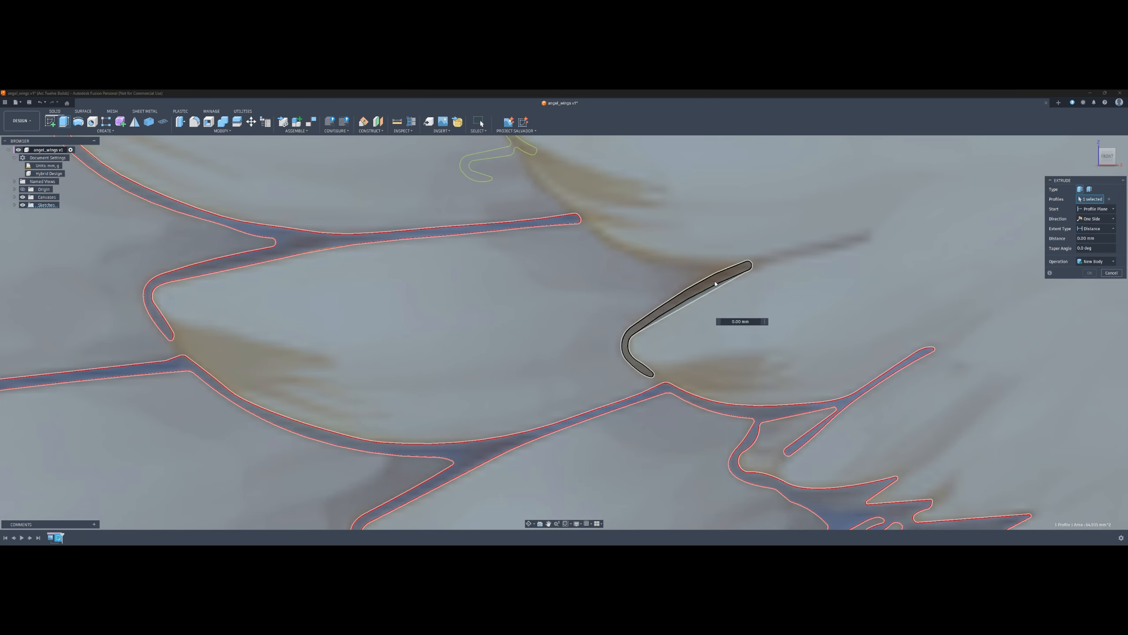
scroll(815, 390, down, 6)
scroll(808, 313, up, 3)
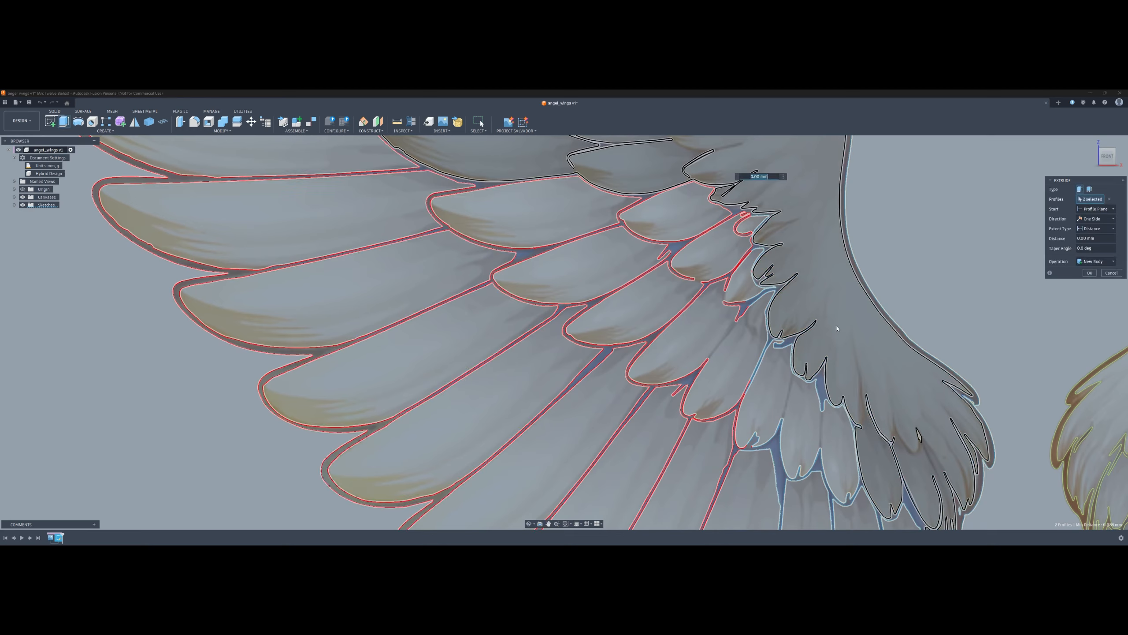
Add the small isolated triangular sliver near the left wing's lower inner end to the extrusion profiles
scroll(808, 313, up, 6)
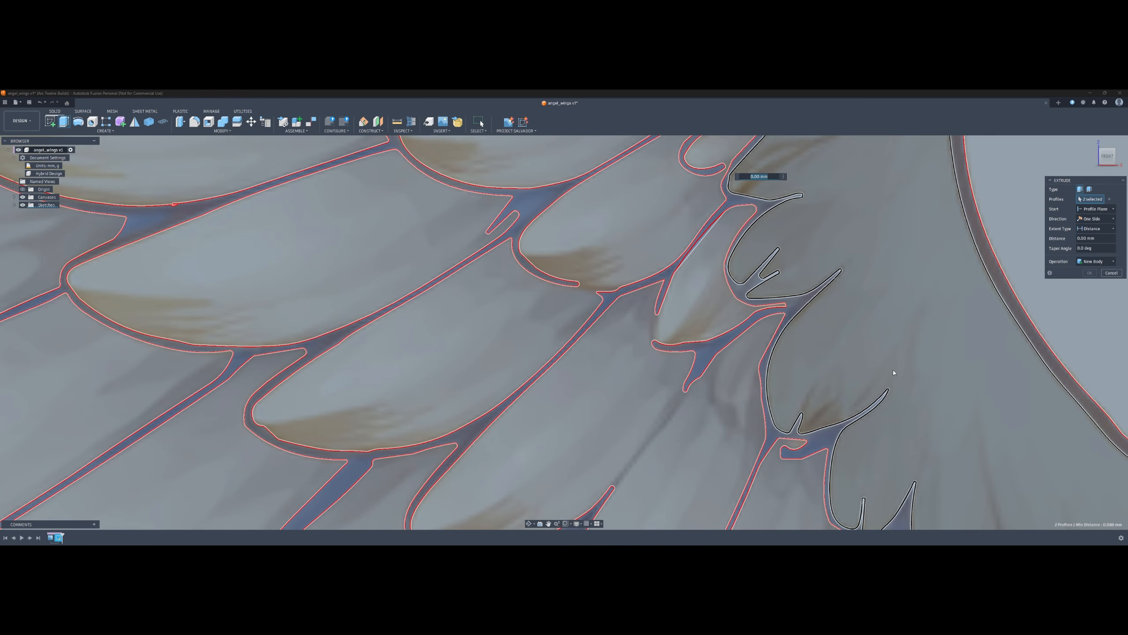
scroll(878, 326, down, 3)
scroll(771, 240, up, 6)
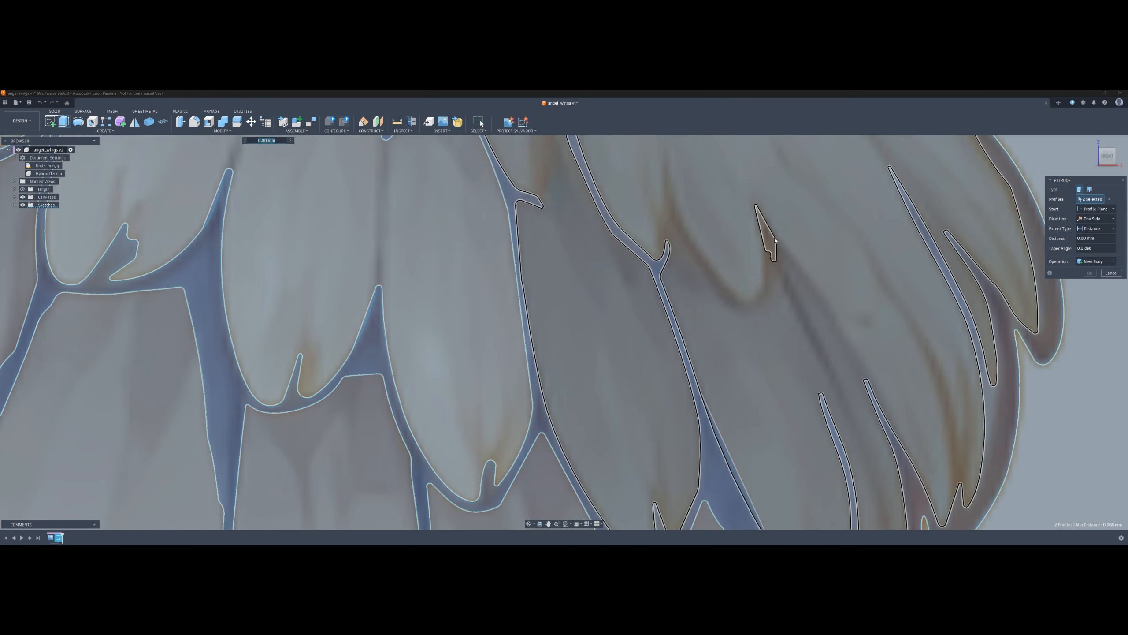
click(771, 240)
scroll(771, 240, down, 4)
scroll(896, 385, up, 4)
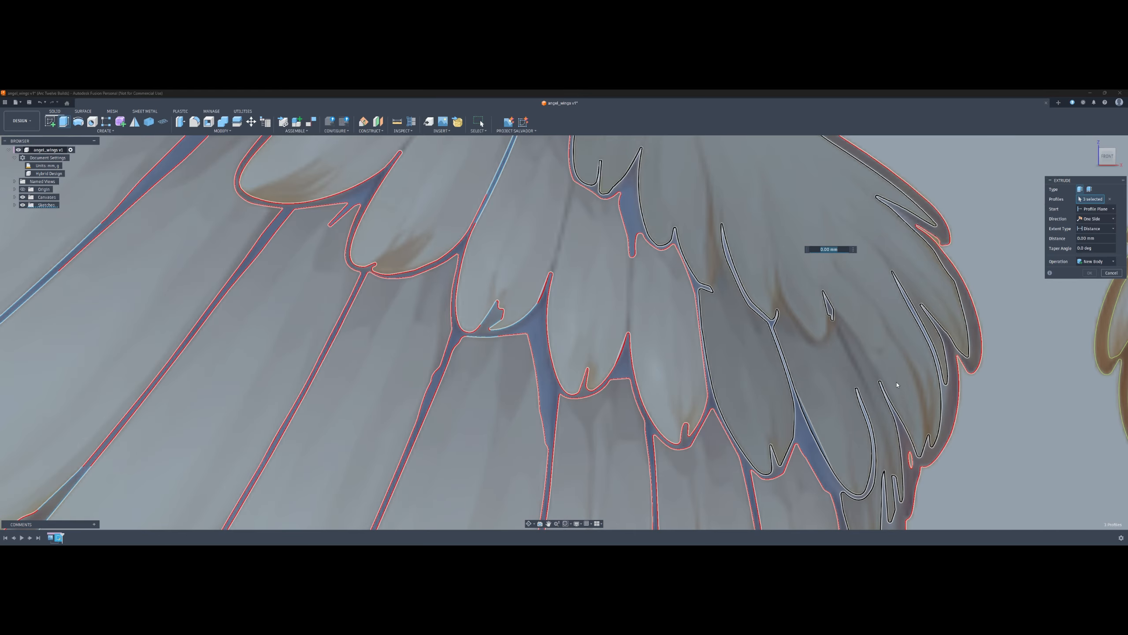
Check the lower feathers for unselected strands and extrude the selected profiles 2 mm as a new body
scroll(897, 384, down, 4)
scroll(851, 276, up, 5)
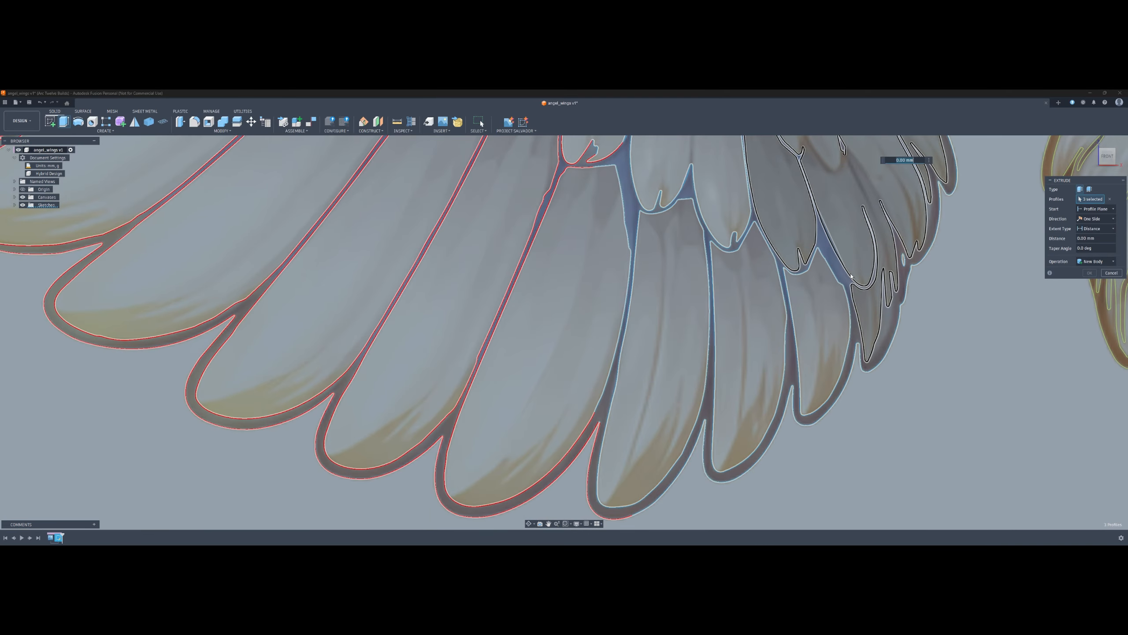
scroll(851, 276, down, 4)
scroll(733, 367, up, 6)
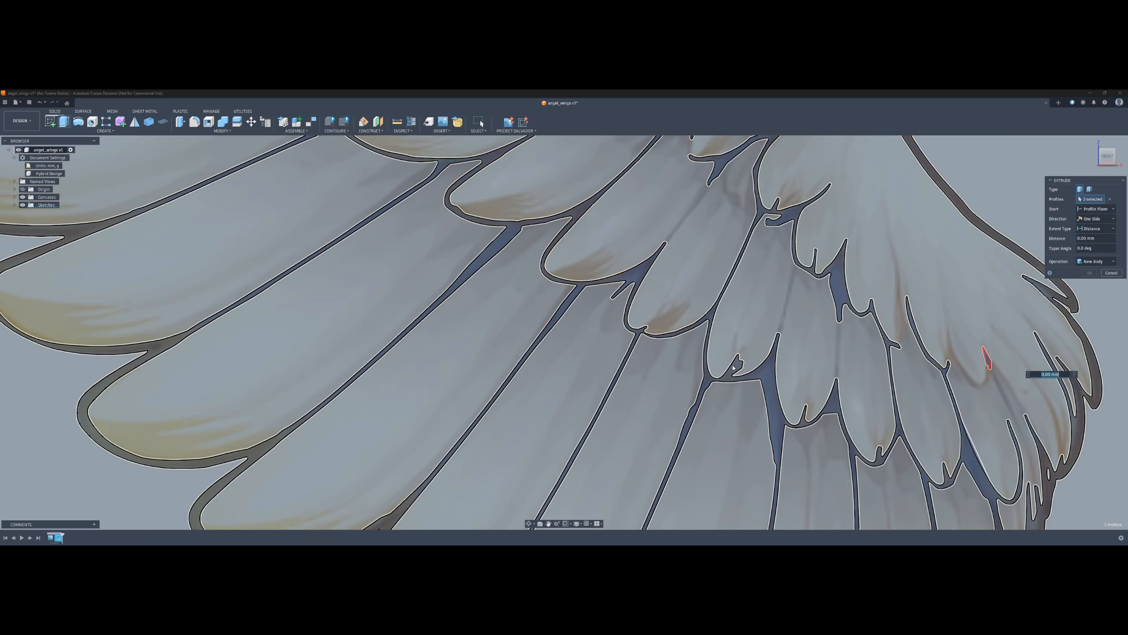
scroll(733, 368, down, 5)
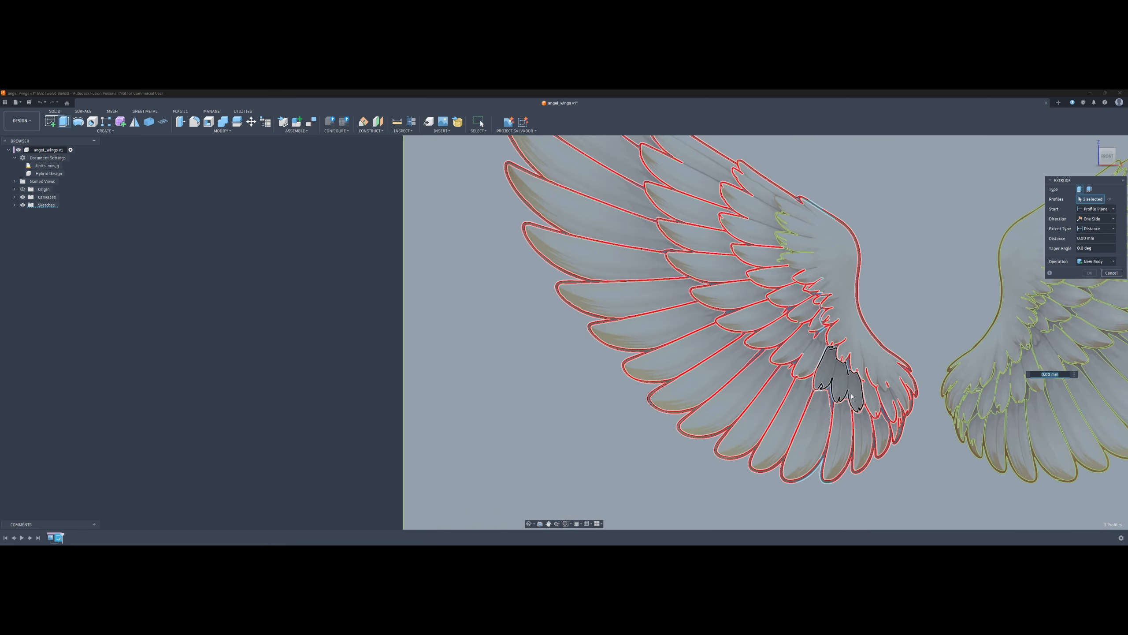
scroll(851, 396, down, 3)
shift+middle_drag(884, 339, 947, 342)
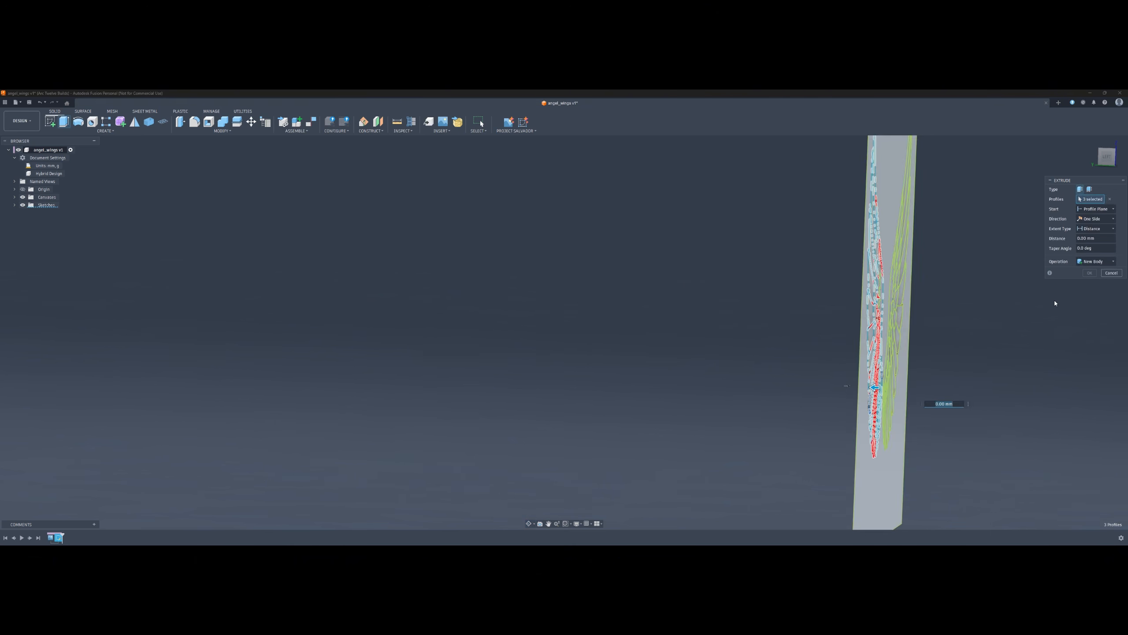
text(2)
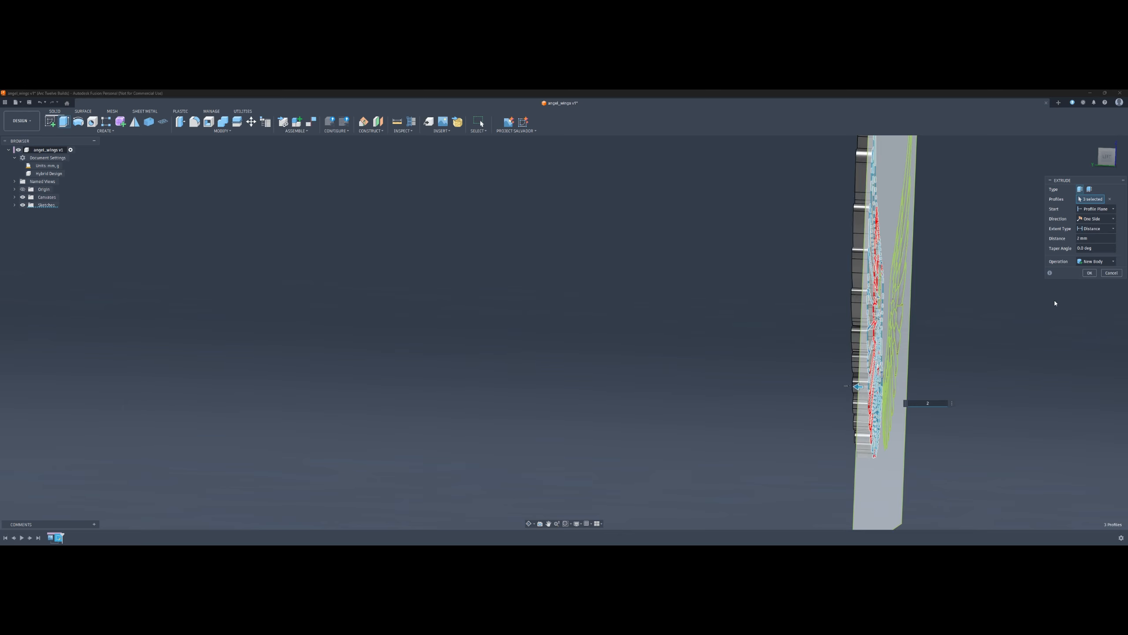
key(Return)
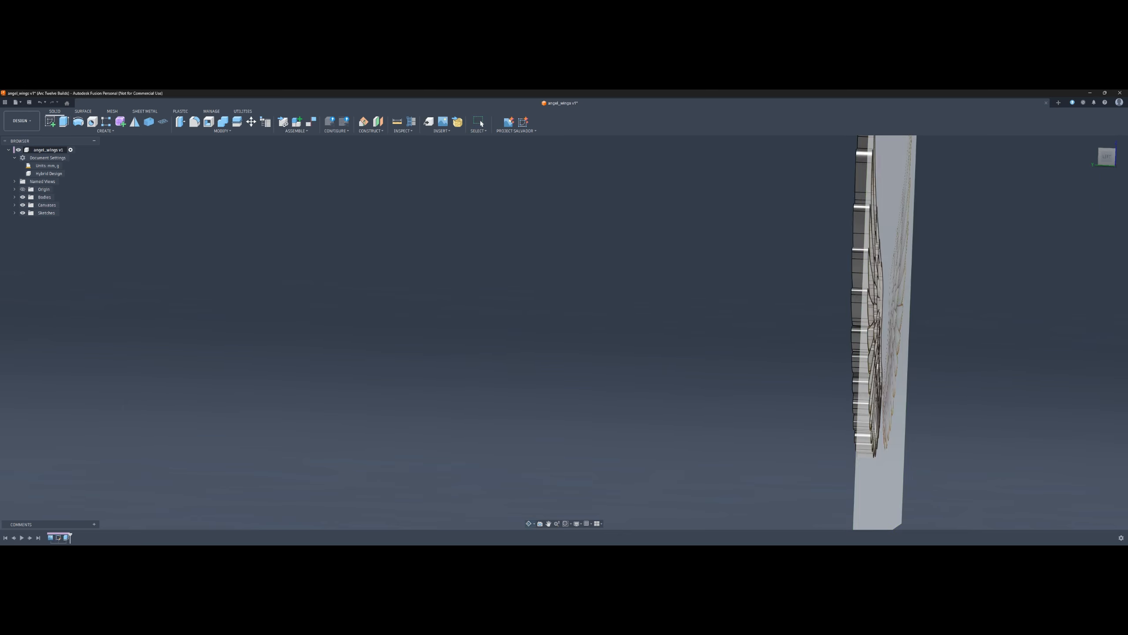
Hide the reference canvas and inspect the extruded left wing from the front and at an angle
shift+middle_drag(1084, 362, 908, 368)
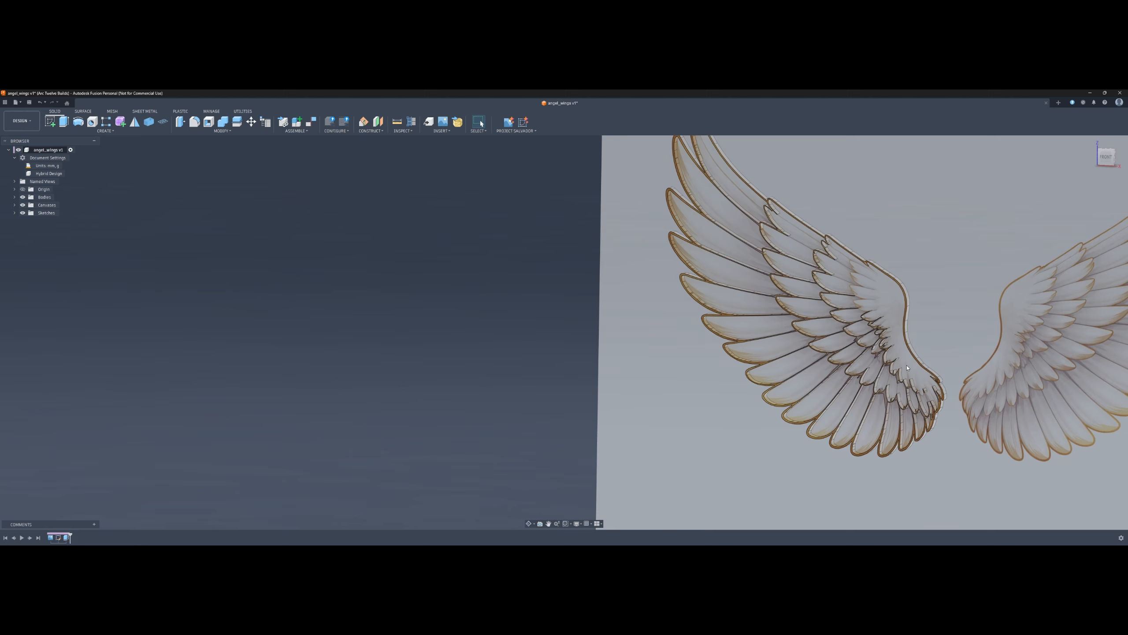
click(24, 206)
scroll(640, 342, down, 4)
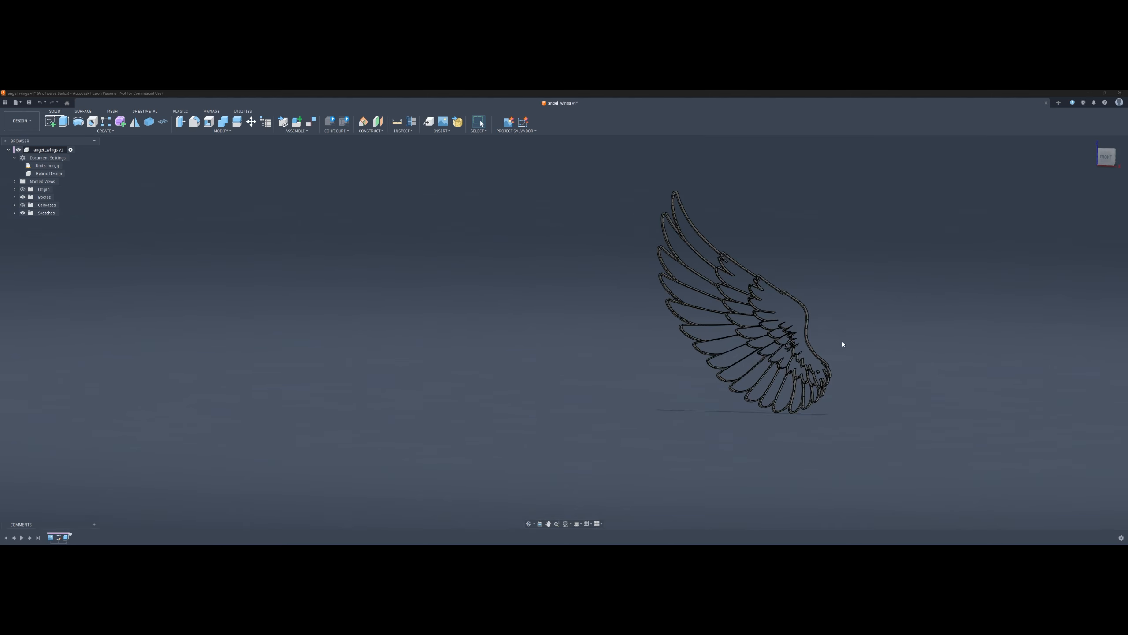
middle_drag(844, 346, 675, 345)
shift+middle_drag(740, 323, 693, 392)
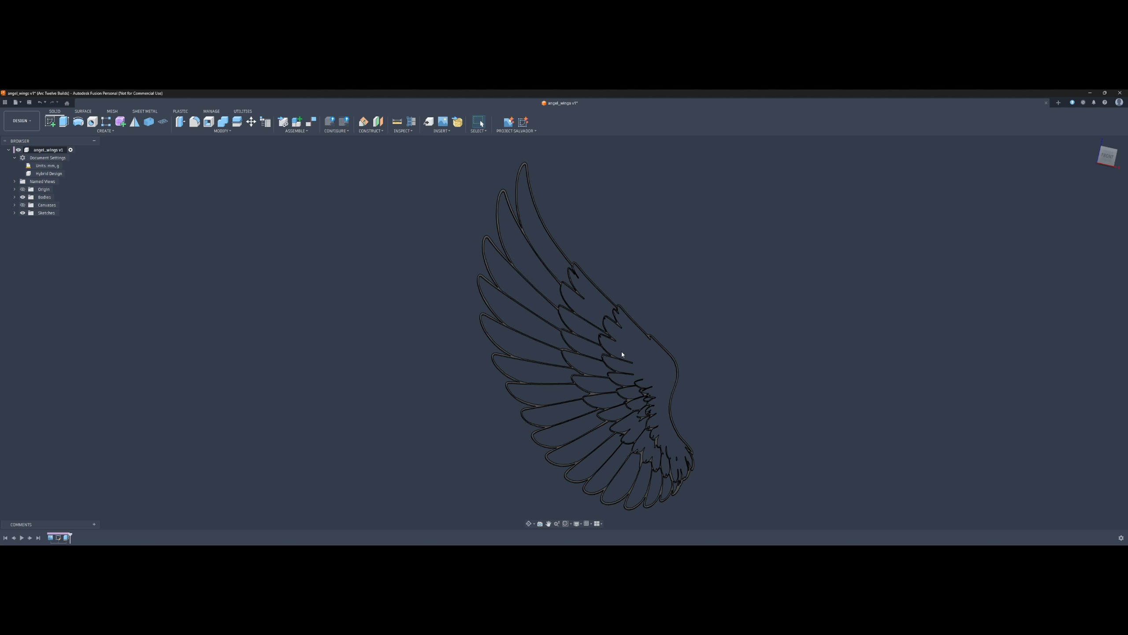
scroll(621, 352, up, 3)
scroll(622, 352, down, 5)
middle_drag(652, 356, 636, 304)
scroll(599, 311, up, 5)
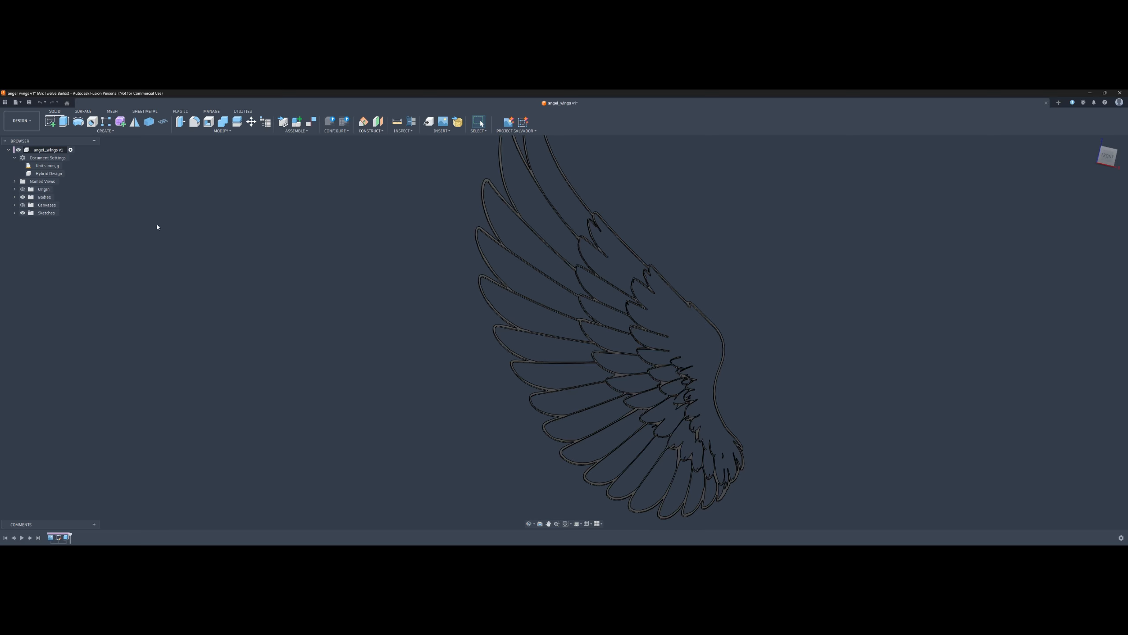
Show Sketch1 again over the extruded left wing
click(14, 214)
click(28, 221)
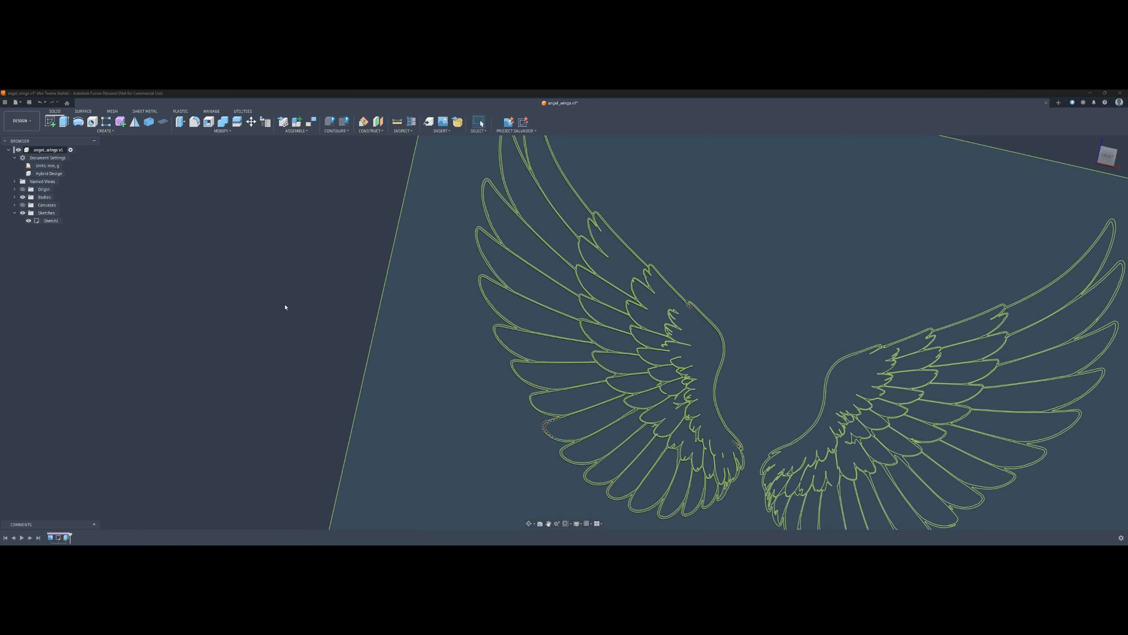
scroll(297, 314, down, 3)
mouse_move(353, 358)
shift+middle_down()
mouse_move(377, 372)
mouse_move(357, 376)
shift+middle_up()
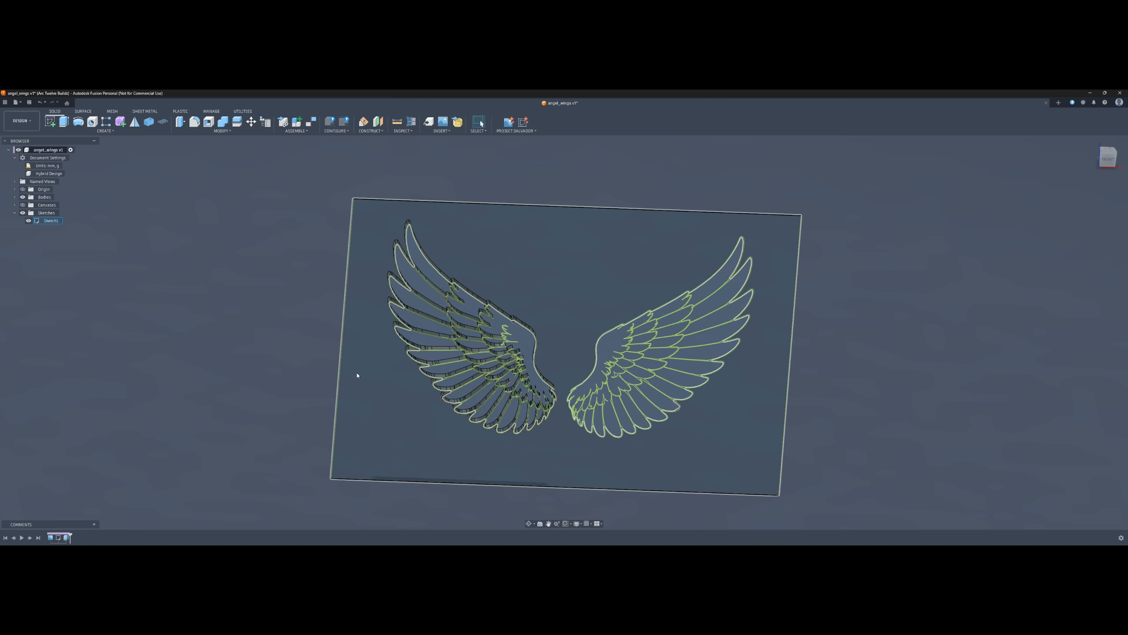
Start an extrusion using the left wing's inner body area and its upper four long outer feather interiors as profiles
key(e)
scroll(422, 262, up, 5)
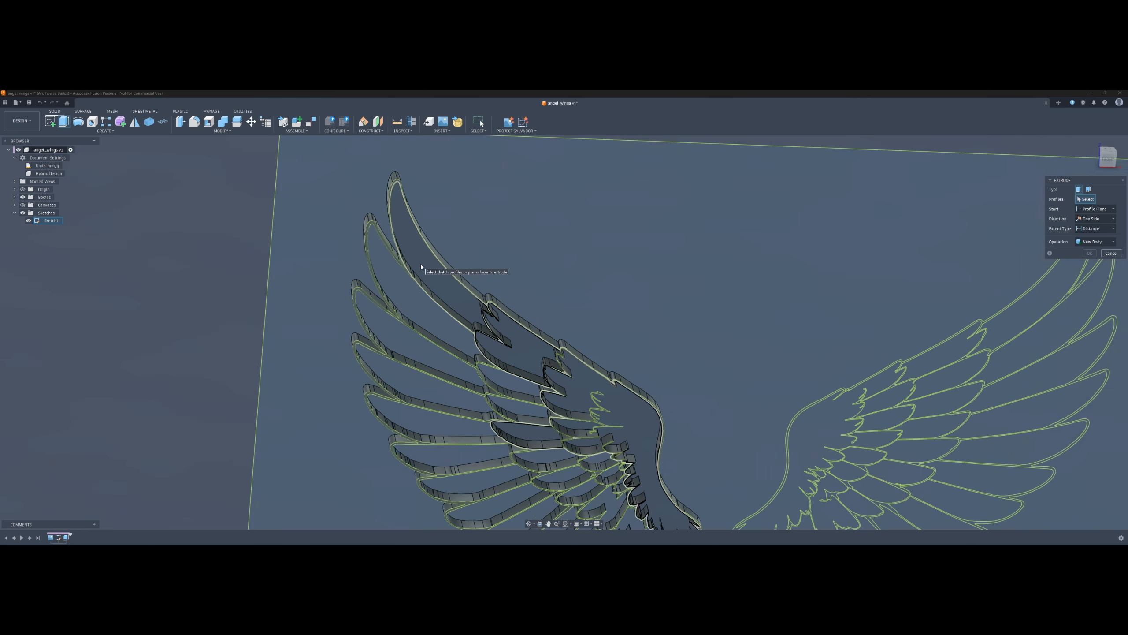
click(421, 266)
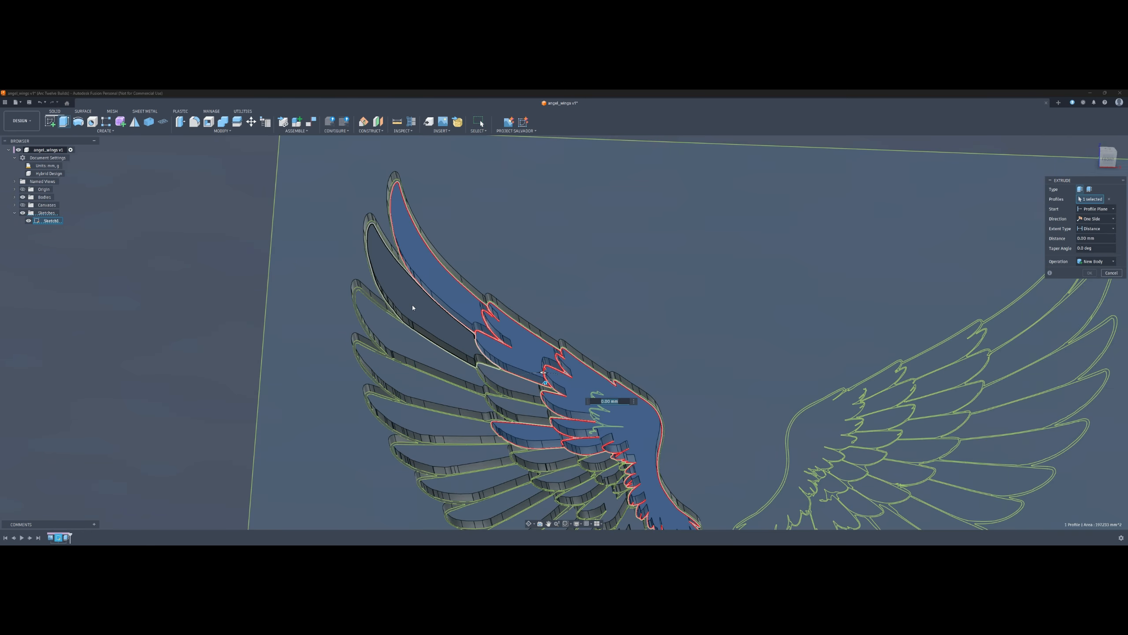
click(412, 308)
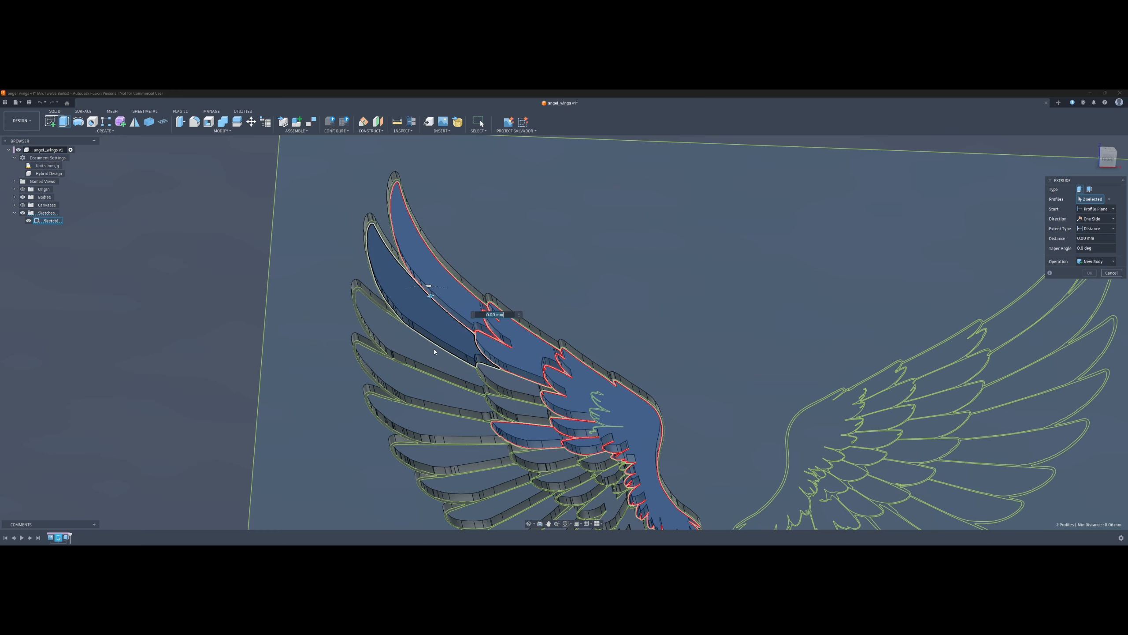
scroll(431, 358, up, 2)
shift+middle_drag(534, 367, 544, 309)
click(453, 307)
click(447, 359)
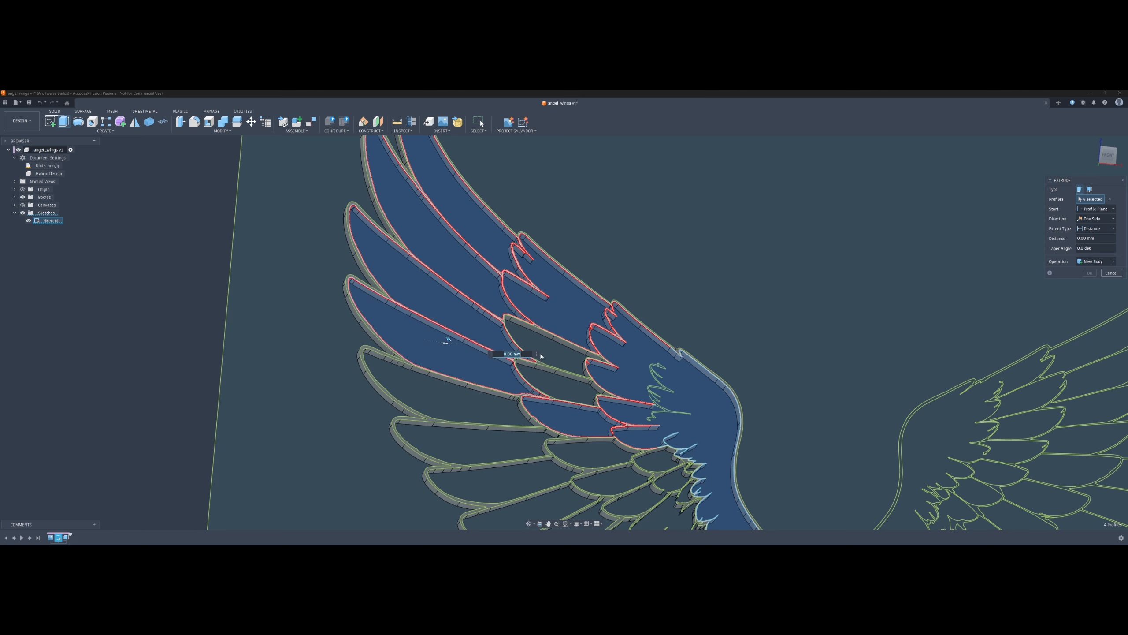
Add two middle-row feathers, the fifth and sixth long outer feathers, and the adjoining inner feather to the extrusion profiles
click(541, 352)
click(547, 382)
click(471, 410)
click(483, 442)
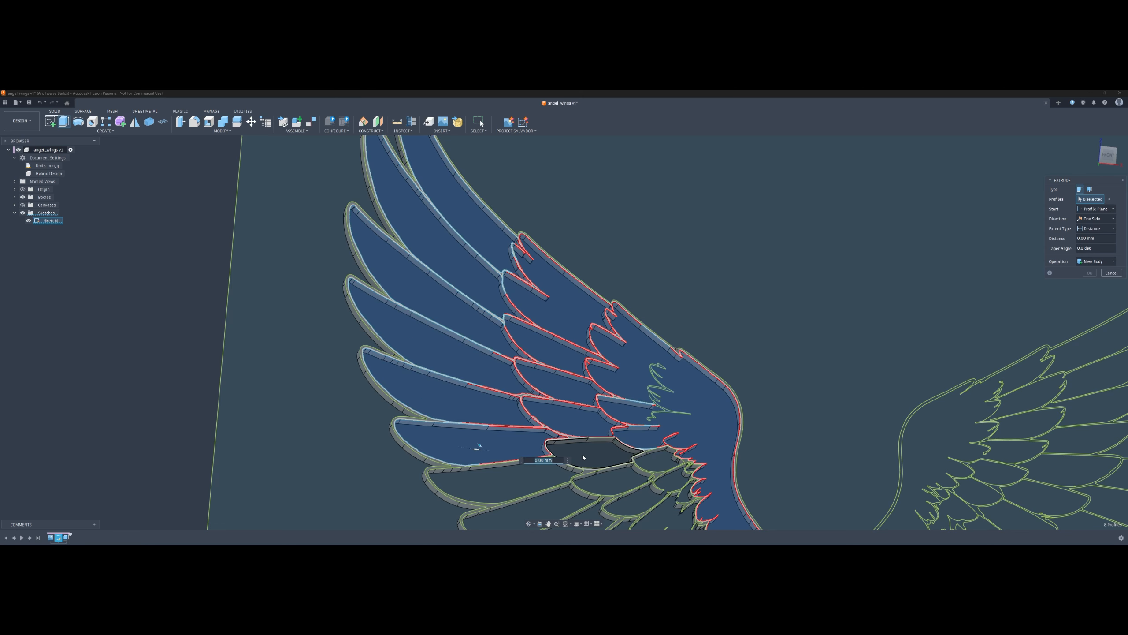
click(582, 453)
Add two more middle-row feathers and the following five long outer feathers of the left wing to the extrusion profiles
scroll(580, 363, down, 3)
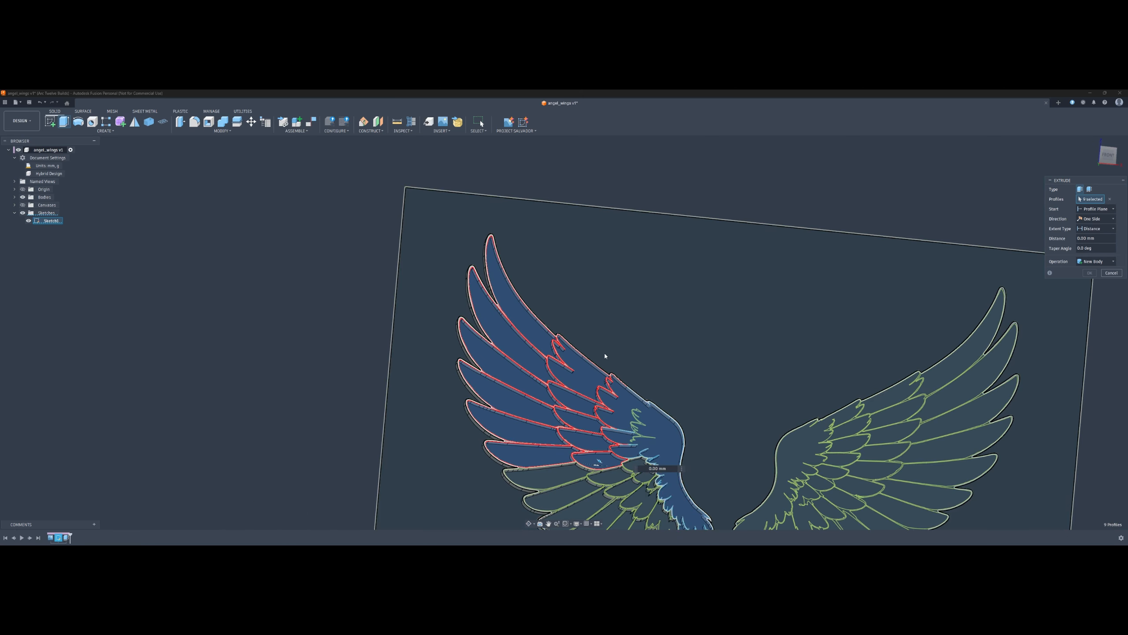
mouse_move(697, 374)
shift+middle_down()
mouse_move(691, 396)
mouse_move(696, 382)
shift+middle_up()
middle_drag(765, 379, 694, 110)
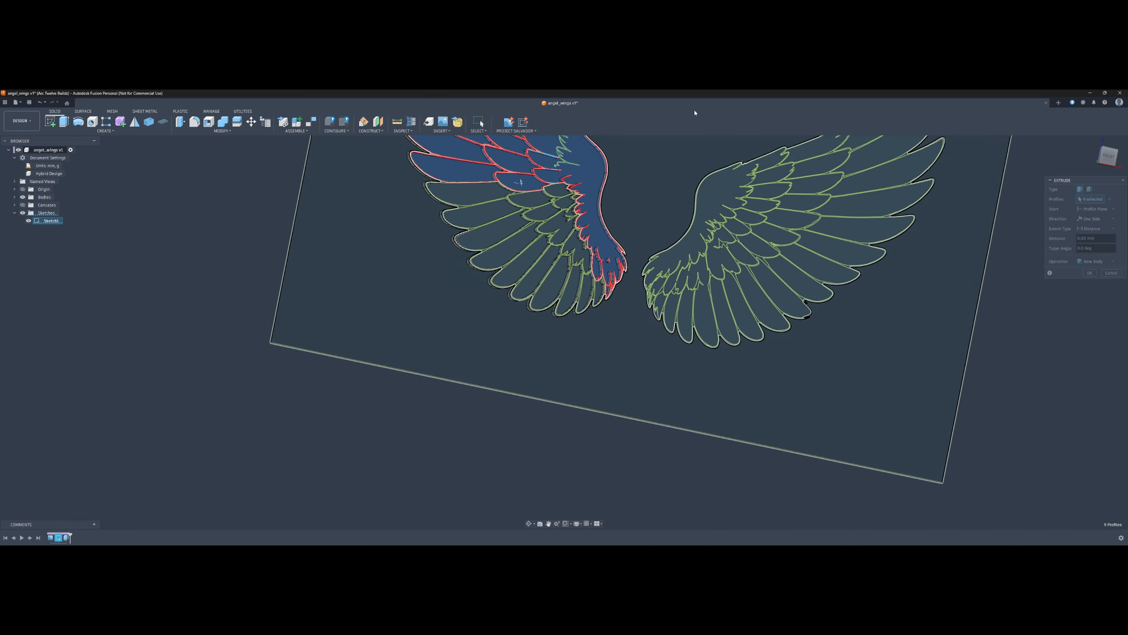
click(558, 191)
click(536, 205)
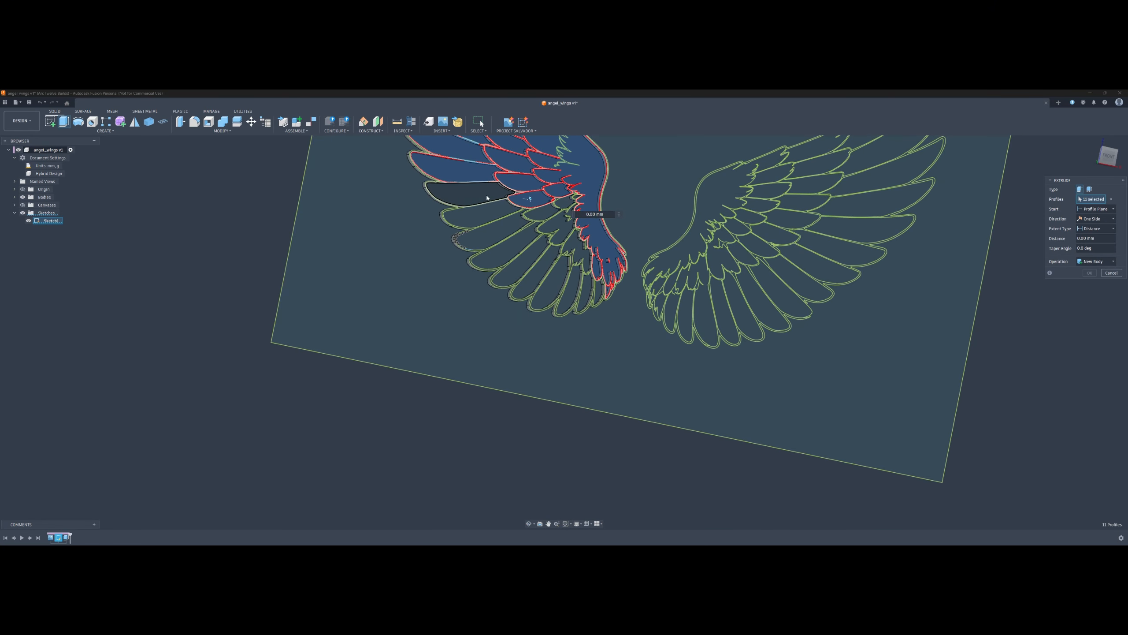
click(489, 197)
click(493, 215)
click(498, 233)
click(510, 250)
click(527, 264)
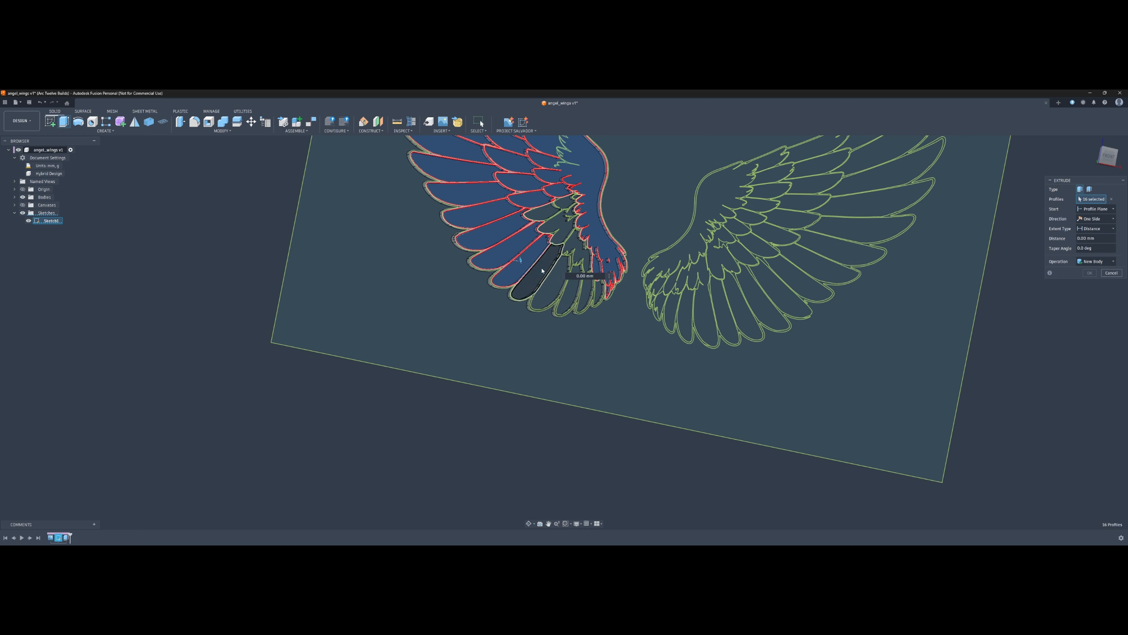
Add the remaining lower outer feathers, down to the narrow ones at the left wing's inner end, to the extrusion profiles
click(541, 270)
click(557, 280)
scroll(577, 280, up, 4)
click(577, 279)
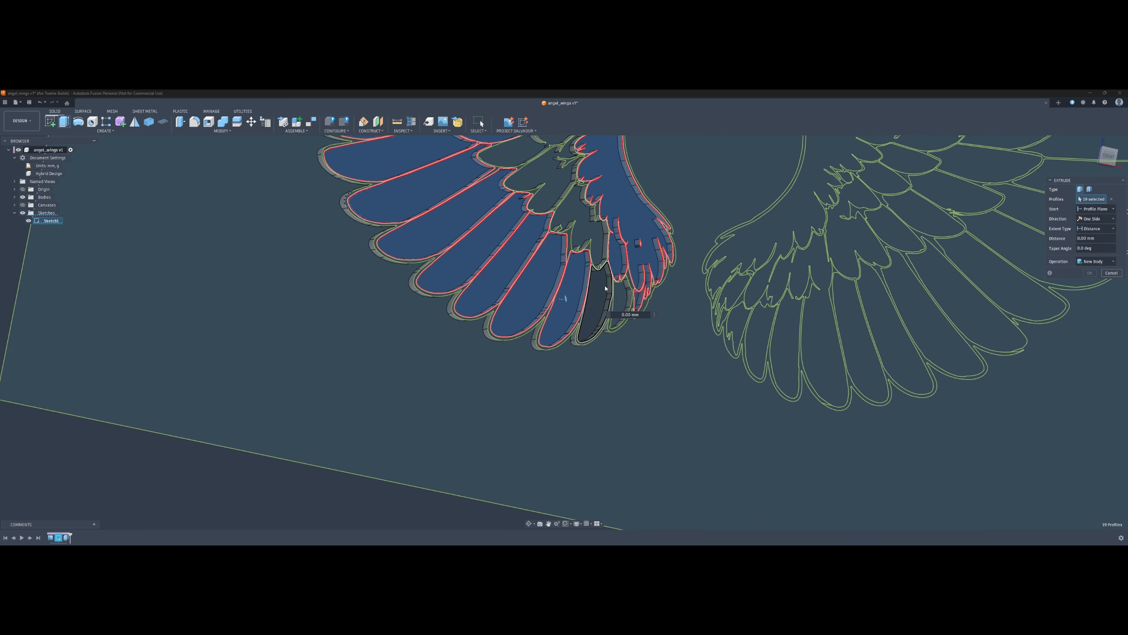
click(605, 286)
click(624, 294)
Add the ragged inner region above the lower feathers and the neighbouring unfilled inner feathers to the extrusion profiles
click(596, 240)
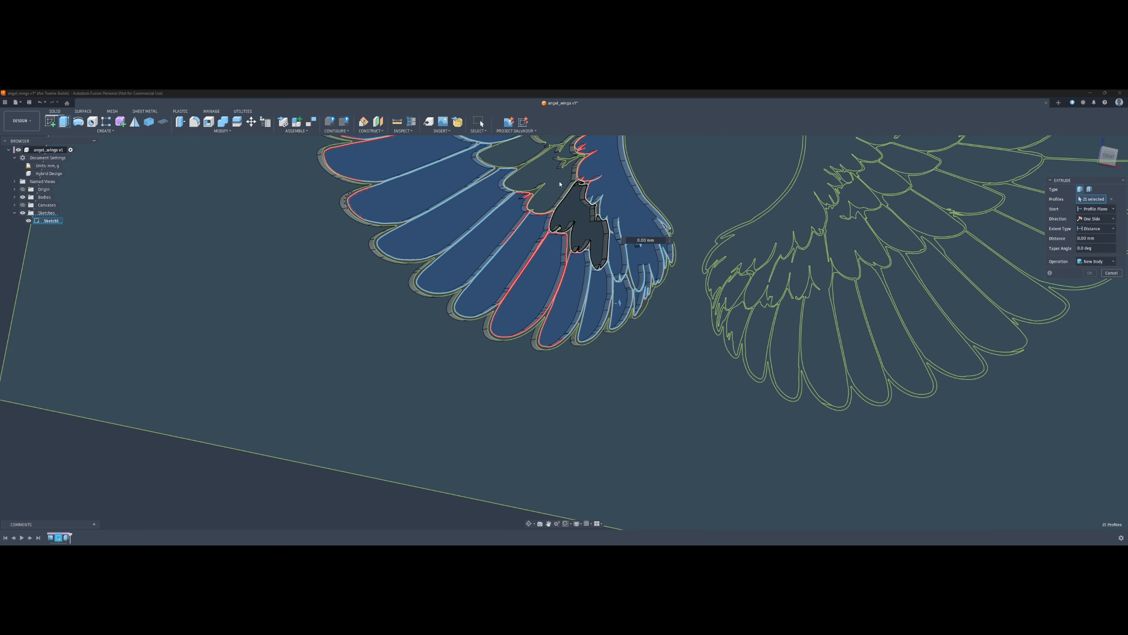
click(544, 167)
click(531, 151)
scroll(553, 233, down, 5)
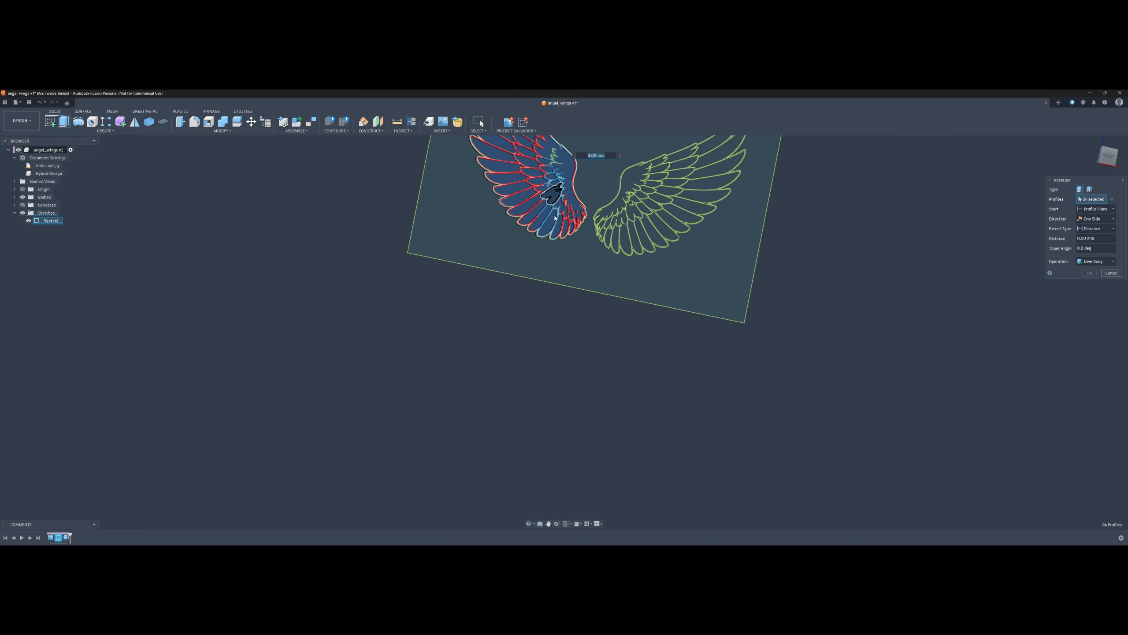
scroll(528, 273, up, 5)
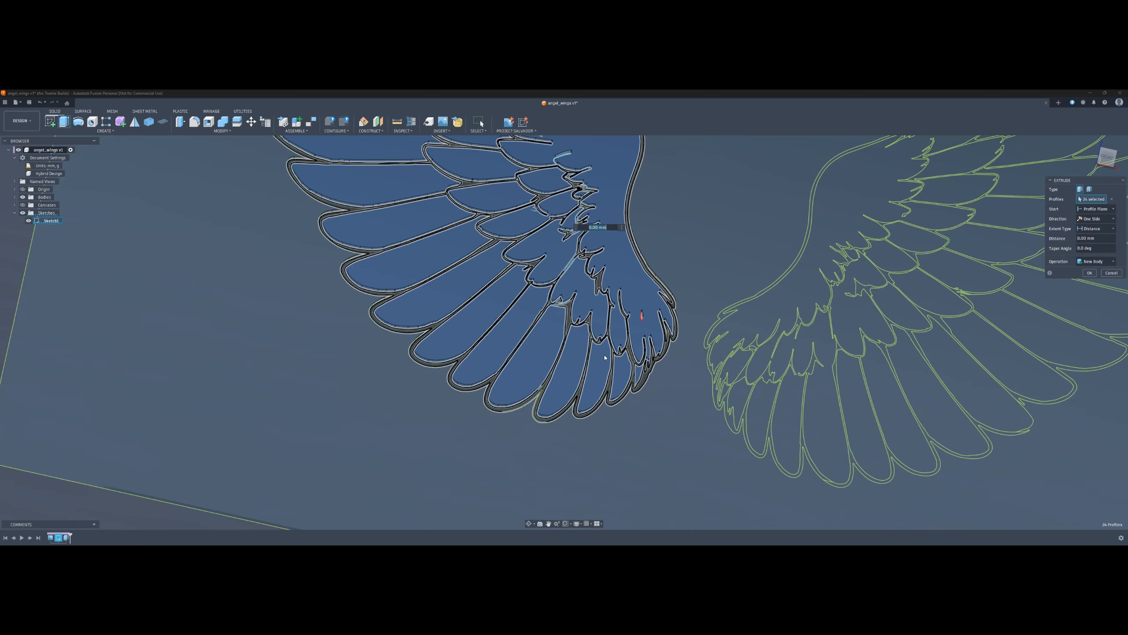
Extrude the selected feather profiles 2 mm with the Join operation, and hide Sketch1 to inspect the filled left wing
shift+middle_drag(528, 284, 657, 345)
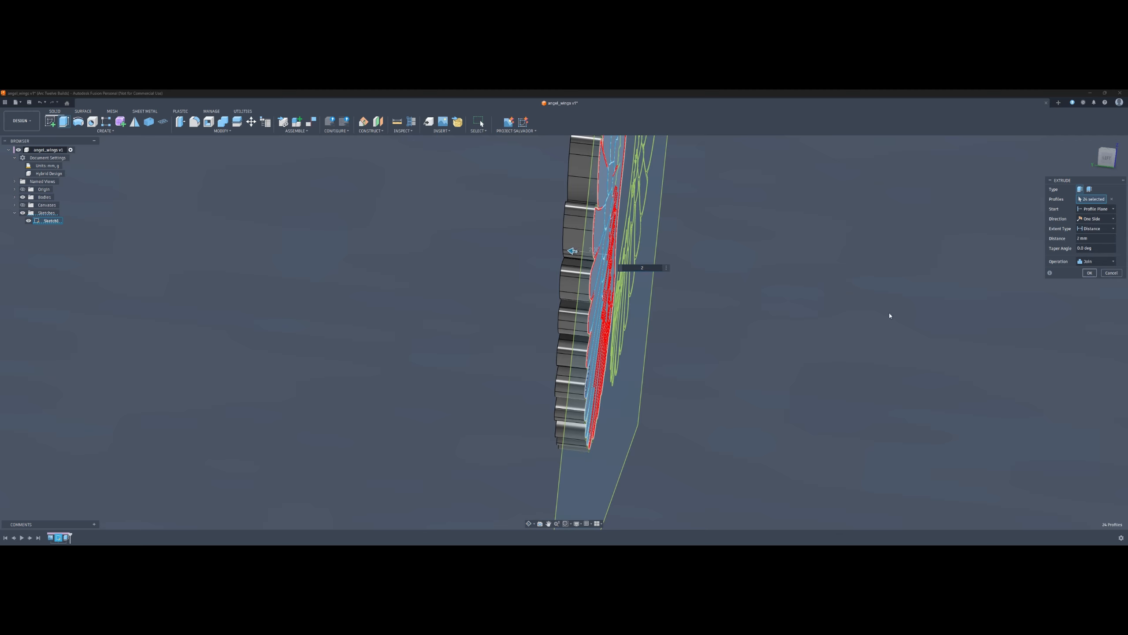
click(1088, 276)
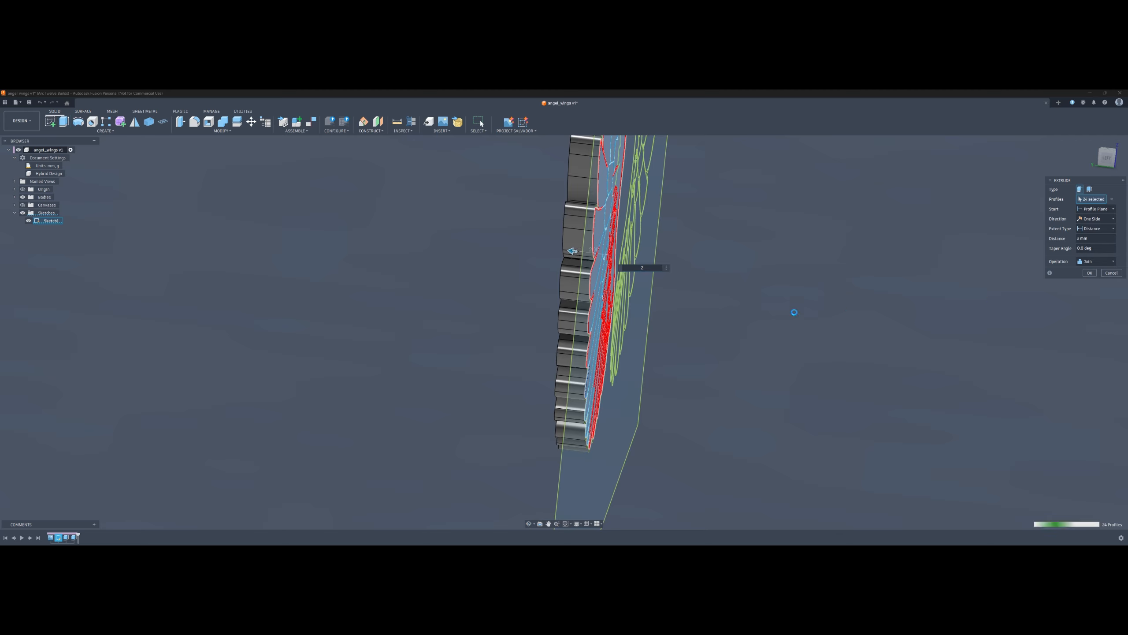
mouse_move(785, 323)
shift+middle_down()
mouse_move(478, 293)
mouse_move(651, 324)
shift+middle_up()
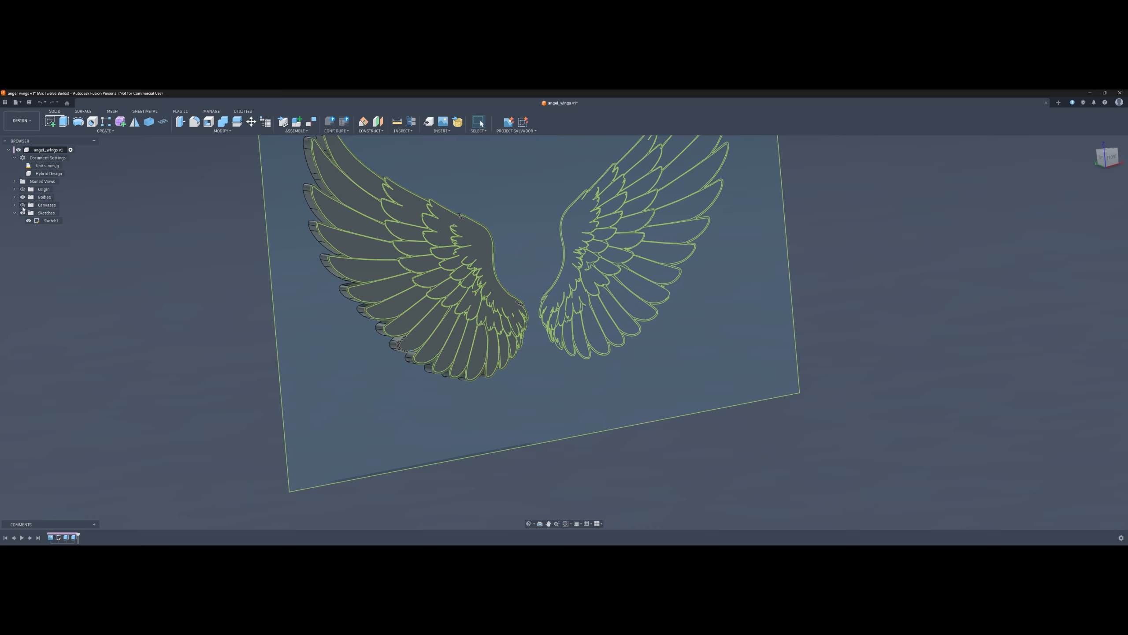
click(28, 220)
mouse_move(249, 271)
shift+middle_down()
mouse_move(300, 278)
mouse_move(495, 351)
mouse_move(449, 275)
mouse_move(584, 368)
mouse_move(574, 346)
mouse_move(697, 297)
mouse_move(663, 356)
mouse_move(718, 366)
shift+middle_up()
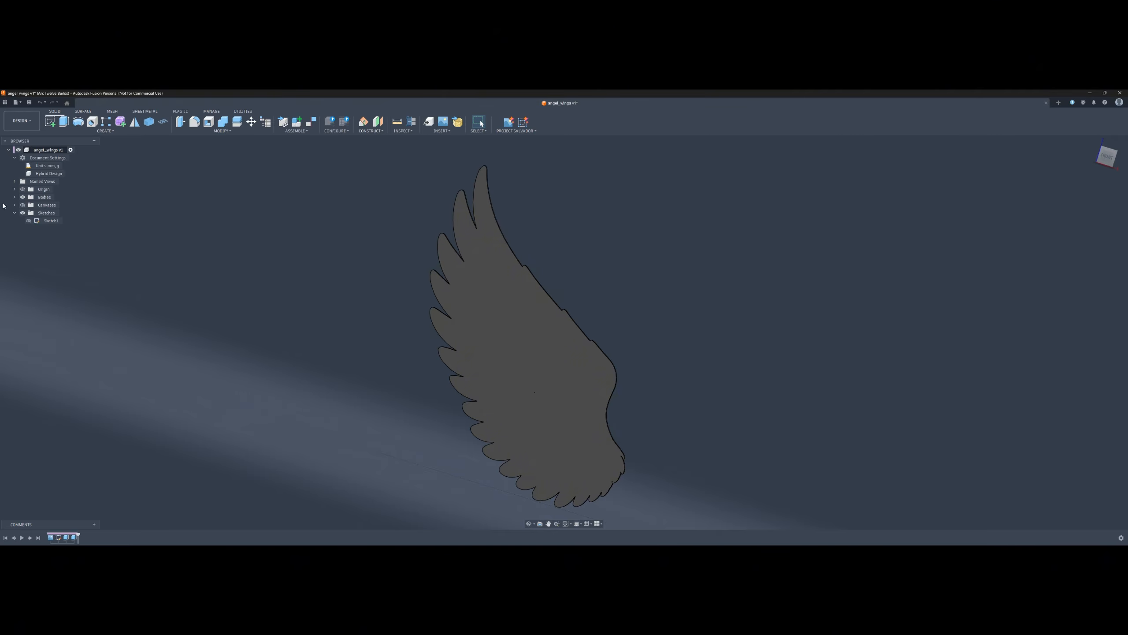
Show Sketch1 in the front view and start another extrusion with the left wing's body area and upper four outer feathers
click(28, 221)
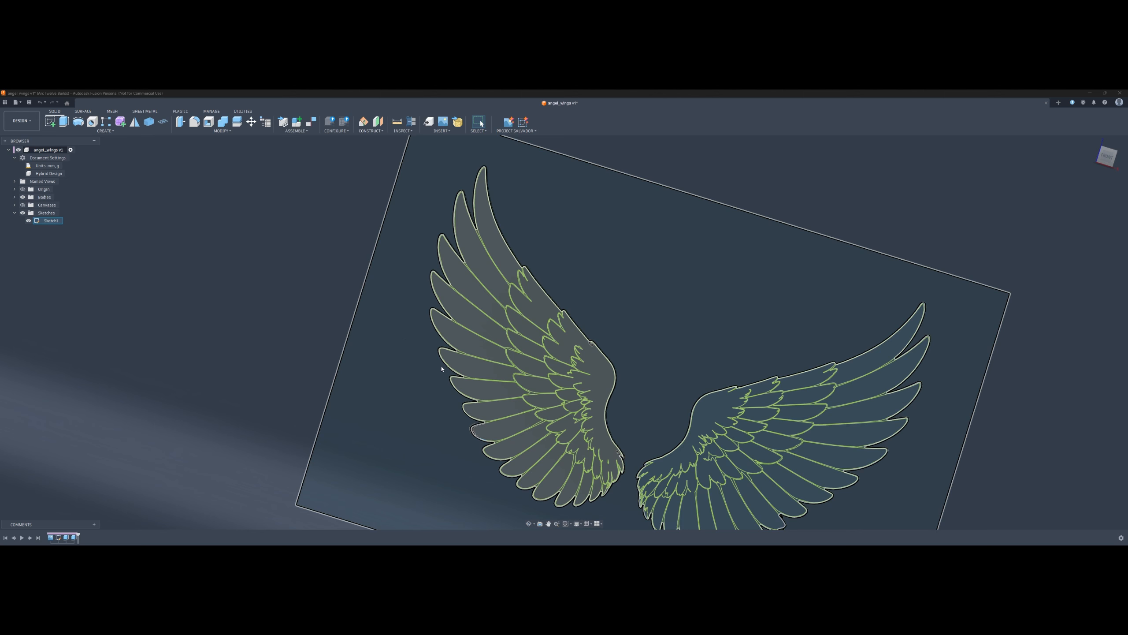
click(1106, 155)
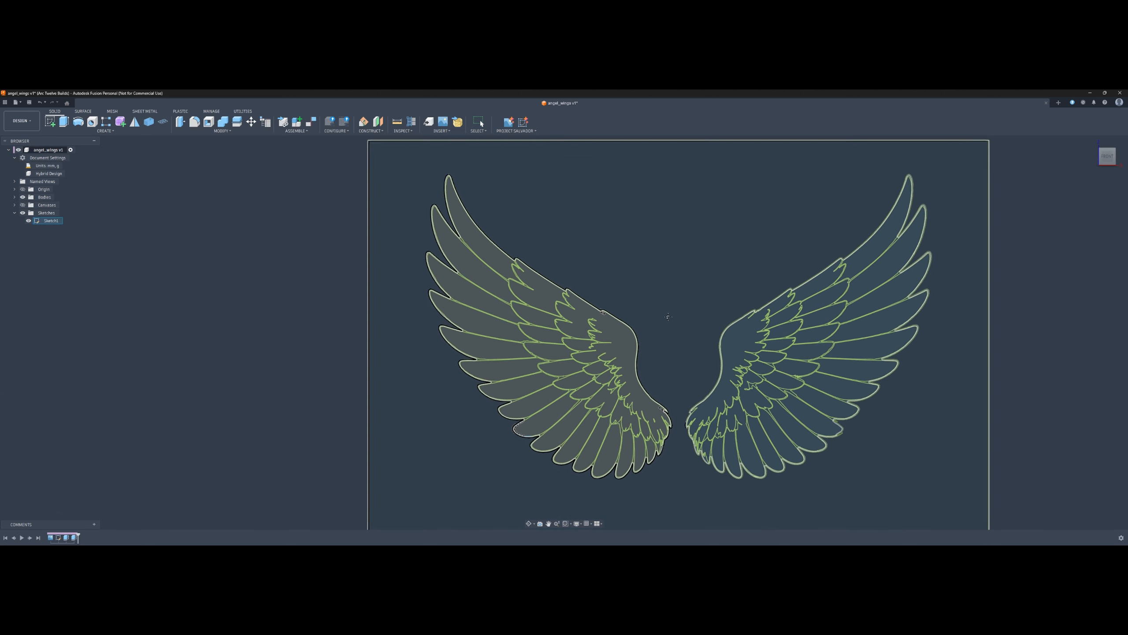
key(e)
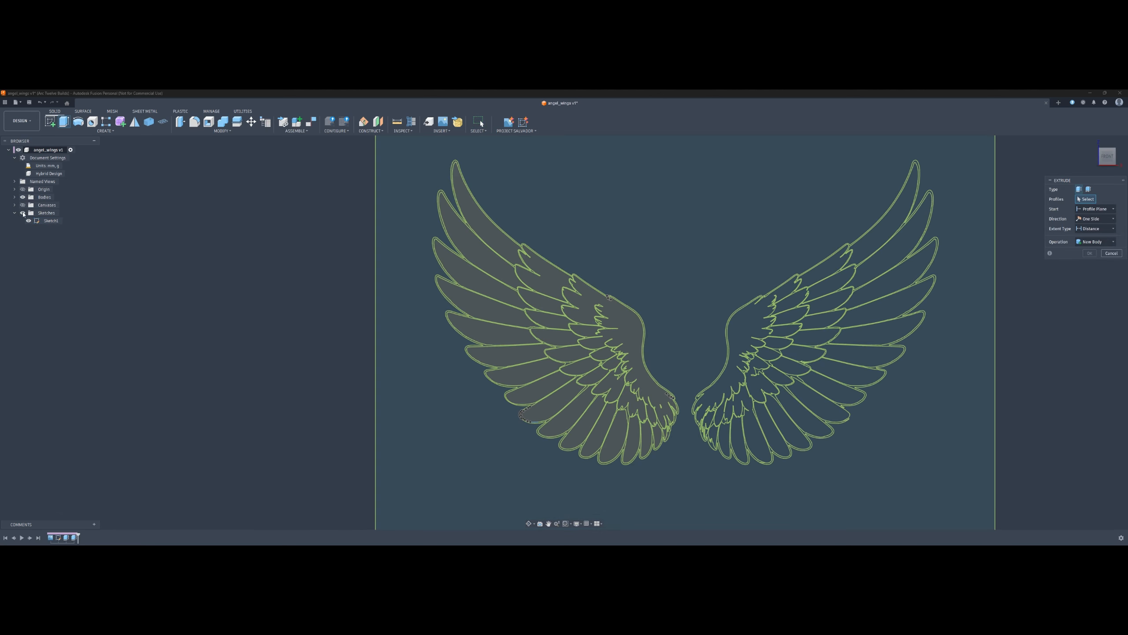
click(489, 232)
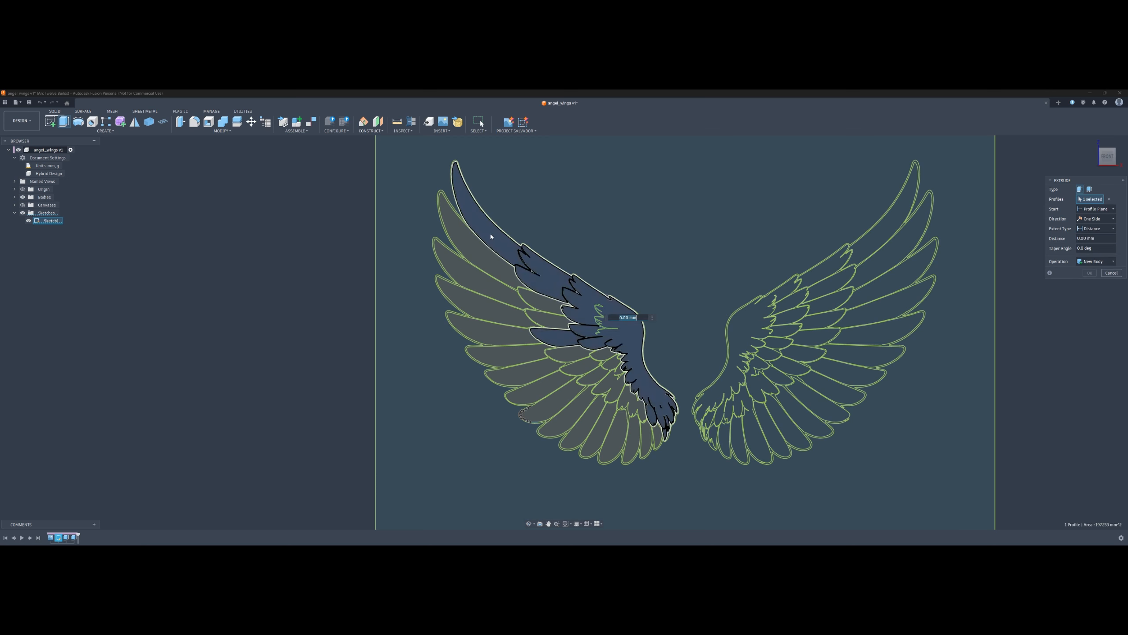
click(490, 268)
click(488, 283)
click(484, 309)
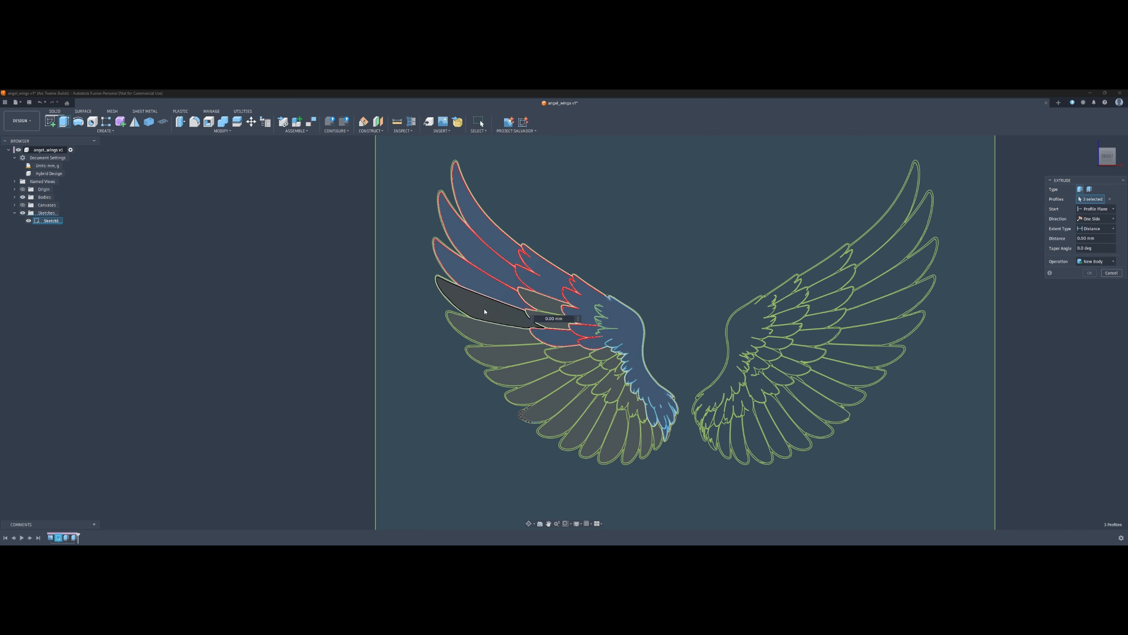
Add the fifth to eleventh long outer feathers of the left wing to the new extrusion's profiles
click(497, 334)
click(511, 353)
click(524, 373)
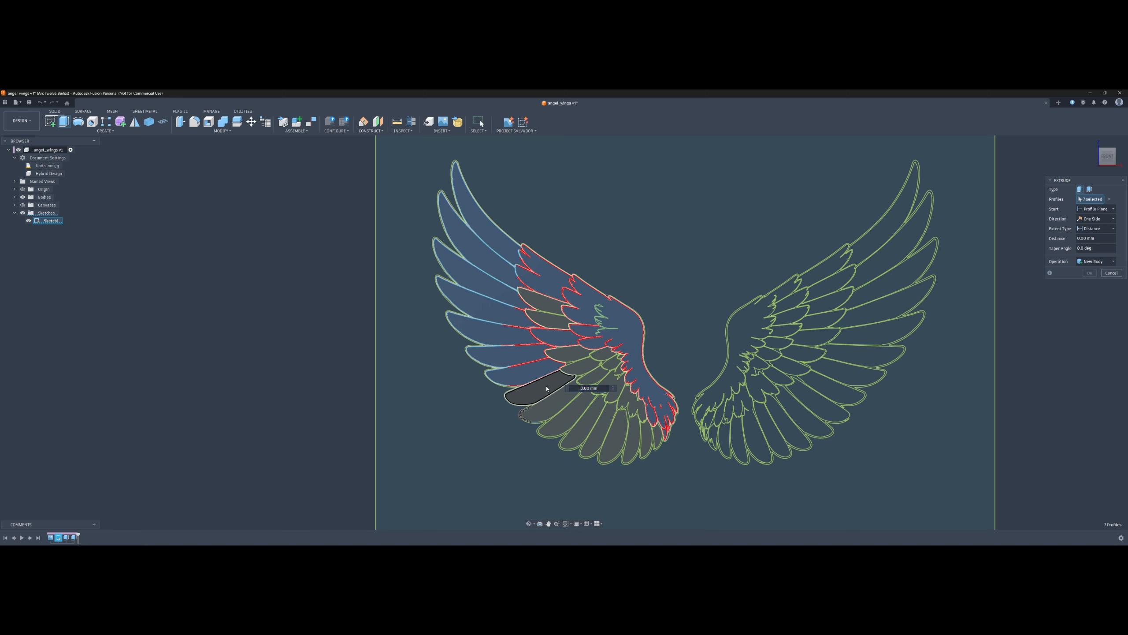
click(535, 393)
click(561, 407)
click(577, 427)
click(593, 440)
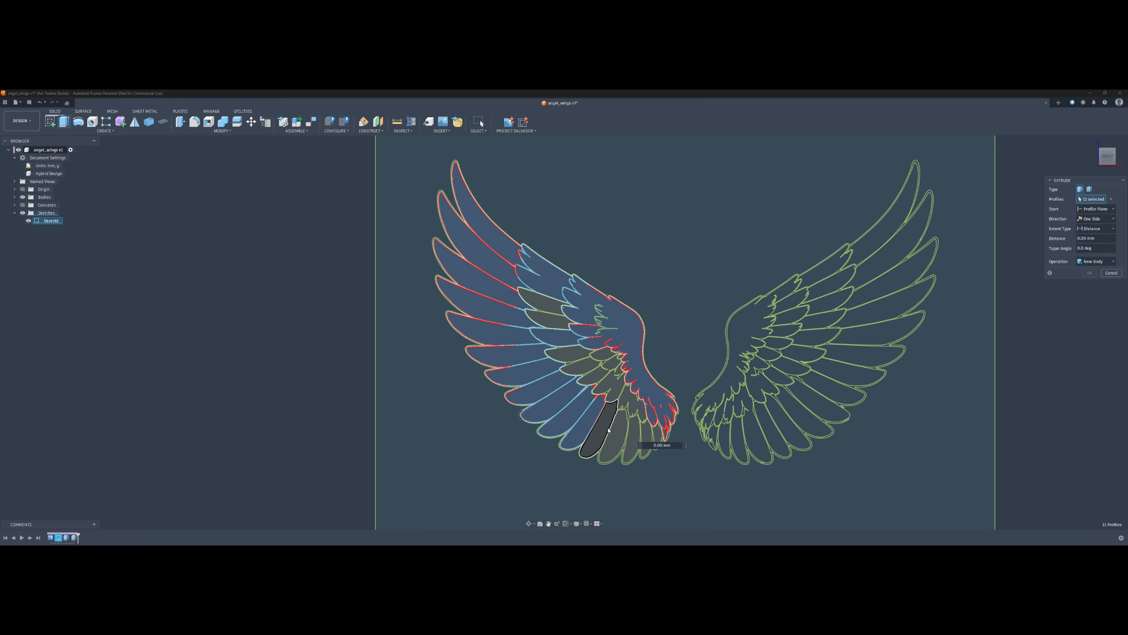
Add the last lower outer feathers and the ragged region just above them to the new extrusion's profiles
click(608, 444)
click(623, 434)
scroll(635, 432, up, 3)
click(639, 434)
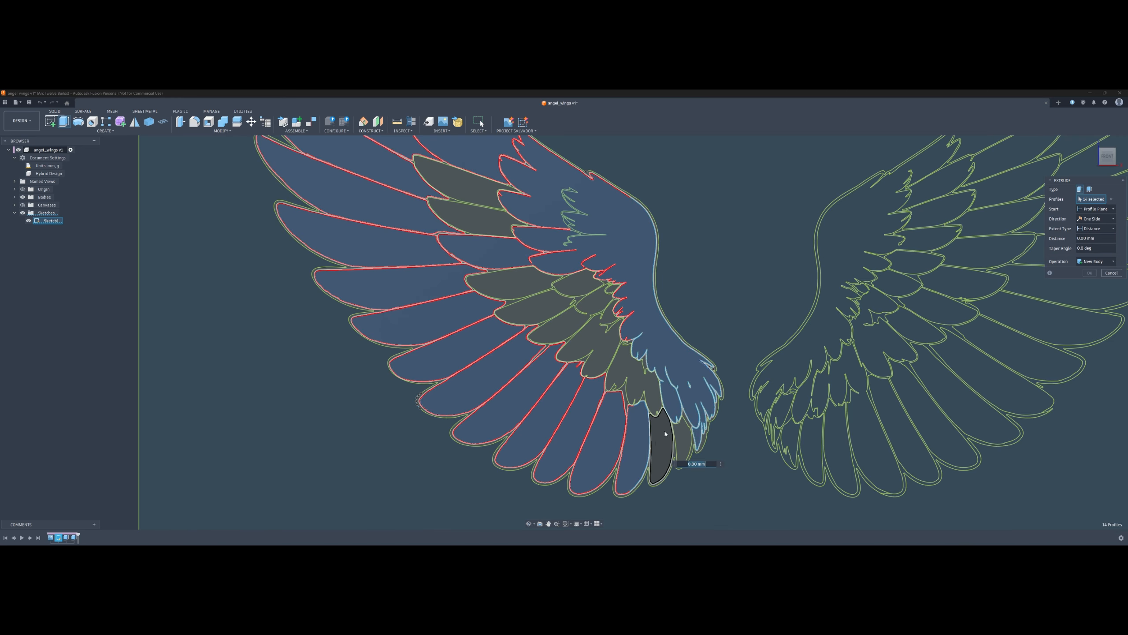
click(665, 435)
click(683, 435)
click(649, 391)
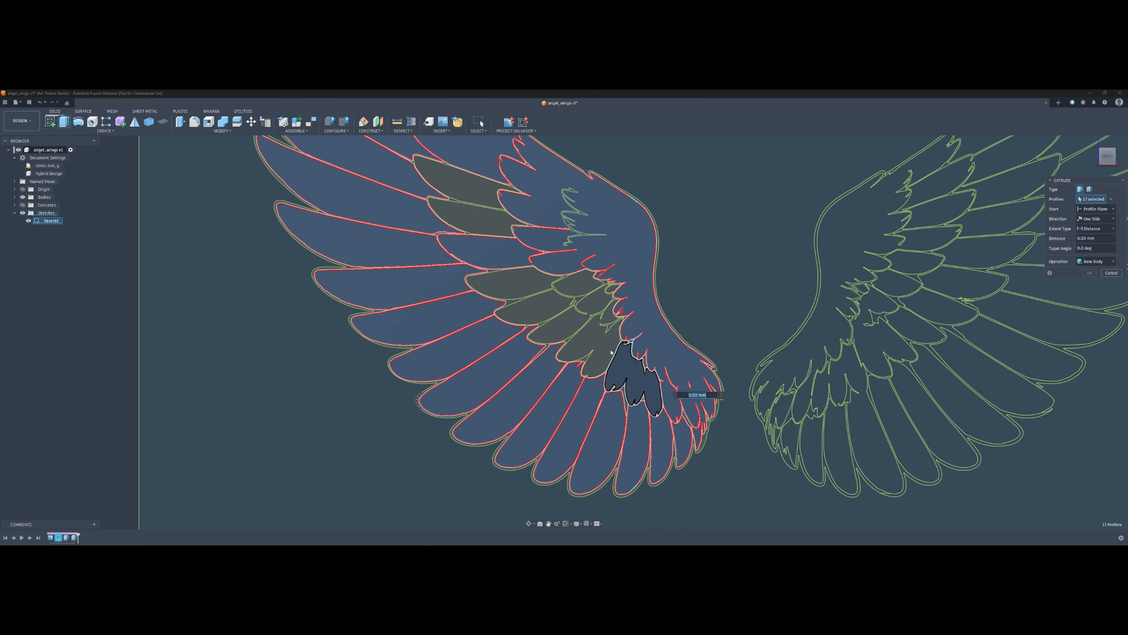
Add the remaining unselected inner and middle-row feathers of the left wing to the new extrusion's profiles
click(605, 349)
click(566, 325)
click(550, 308)
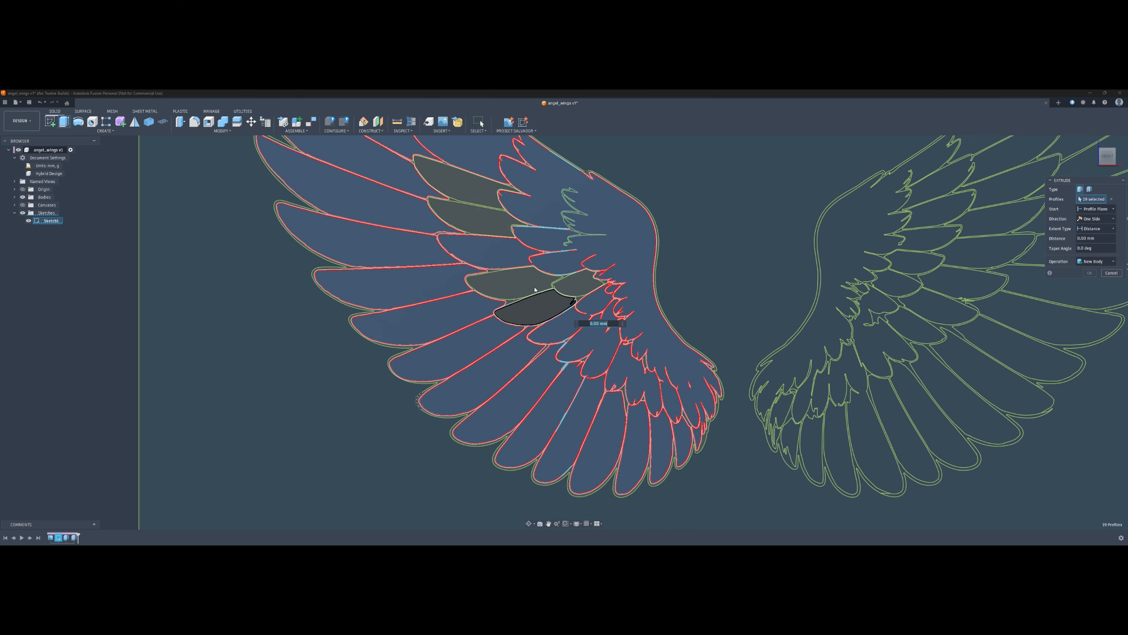
click(539, 284)
click(573, 286)
click(466, 189)
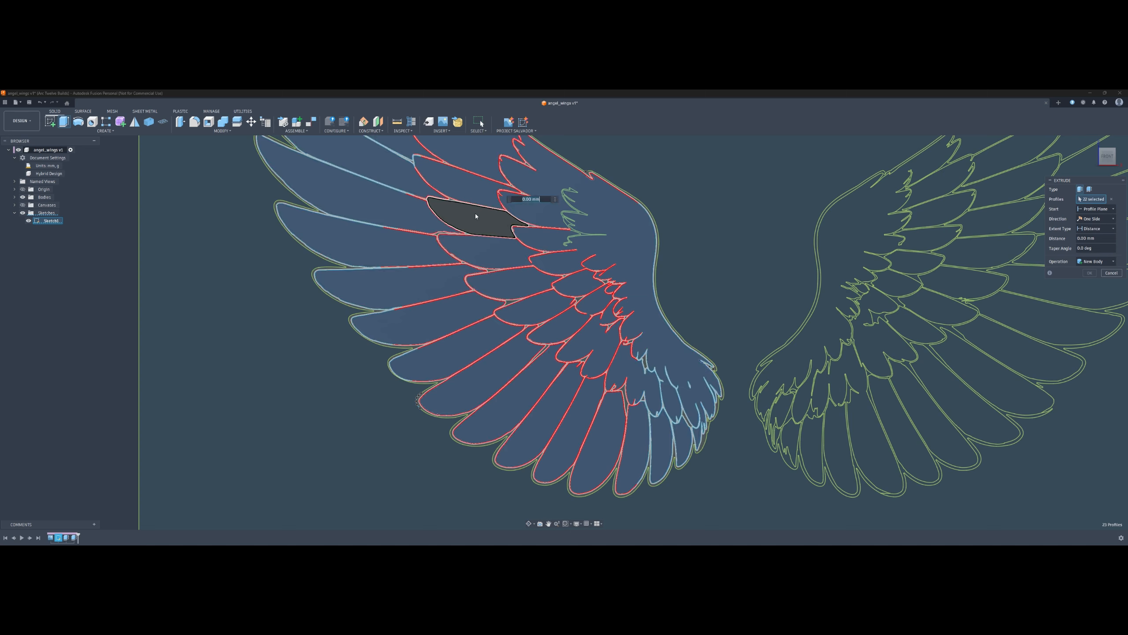
click(573, 252)
Extrude the selected left-wing feather and body profiles by -1.5 mm as new bodies
scroll(639, 263, down, 4)
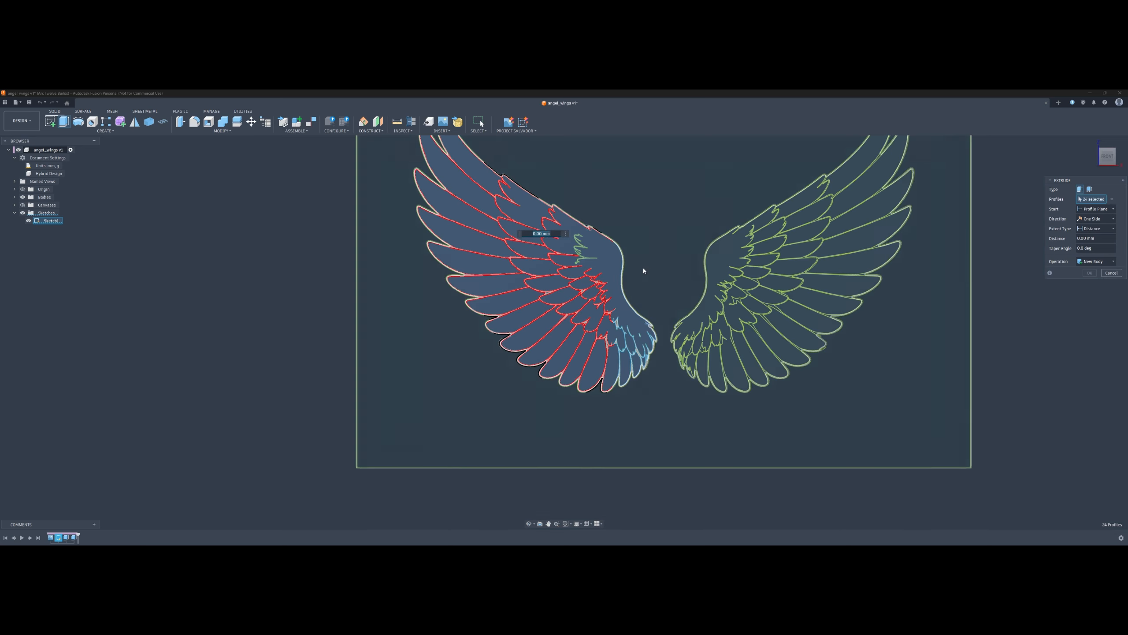
shift+middle_drag(634, 228, 596, 245)
drag(596, 246, 781, 246)
text(1)
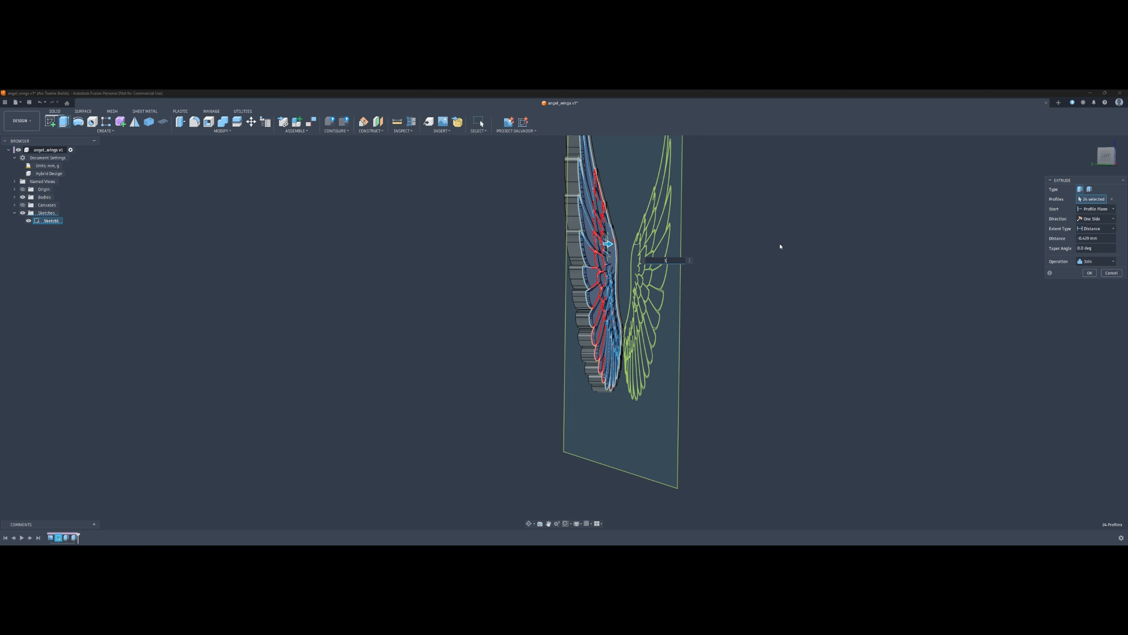
text(.5)
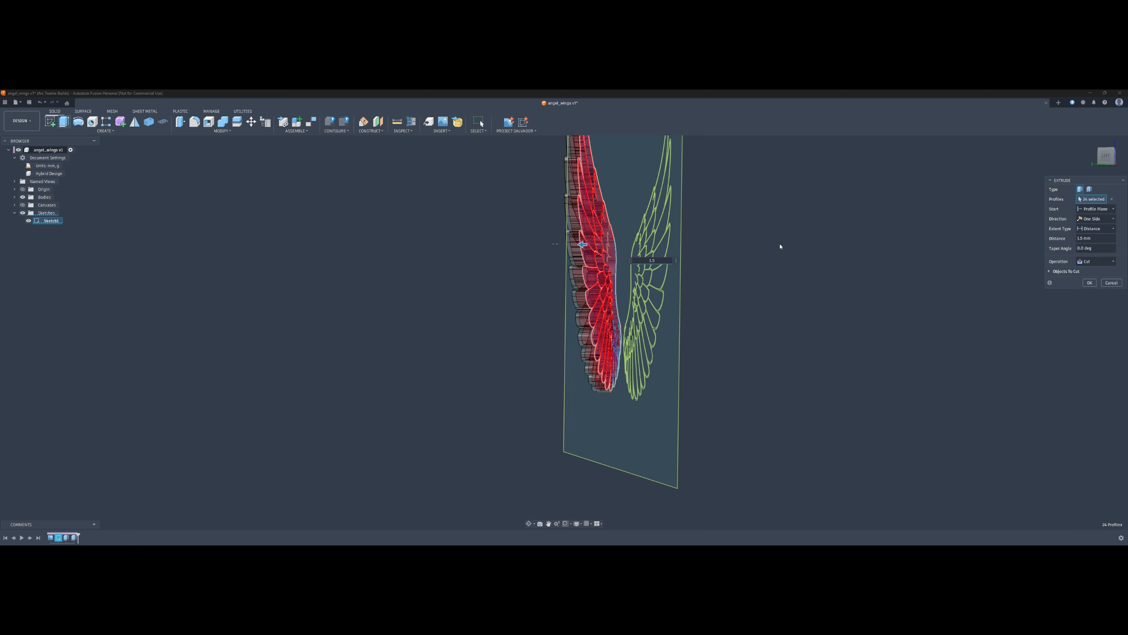
key(Home)
text(-)
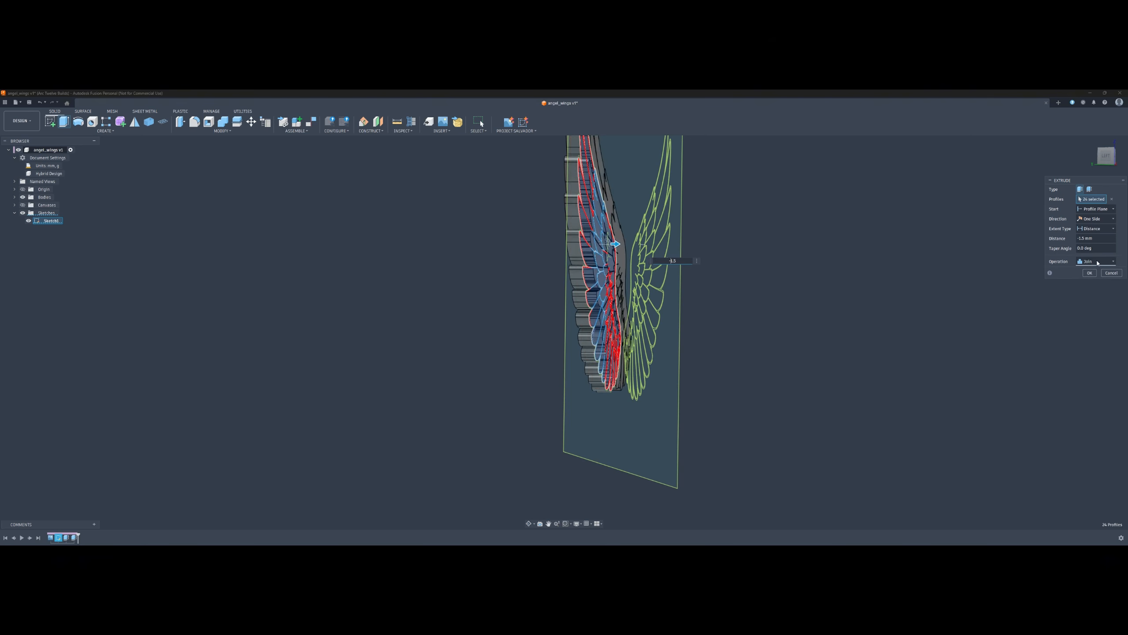
click(1096, 262)
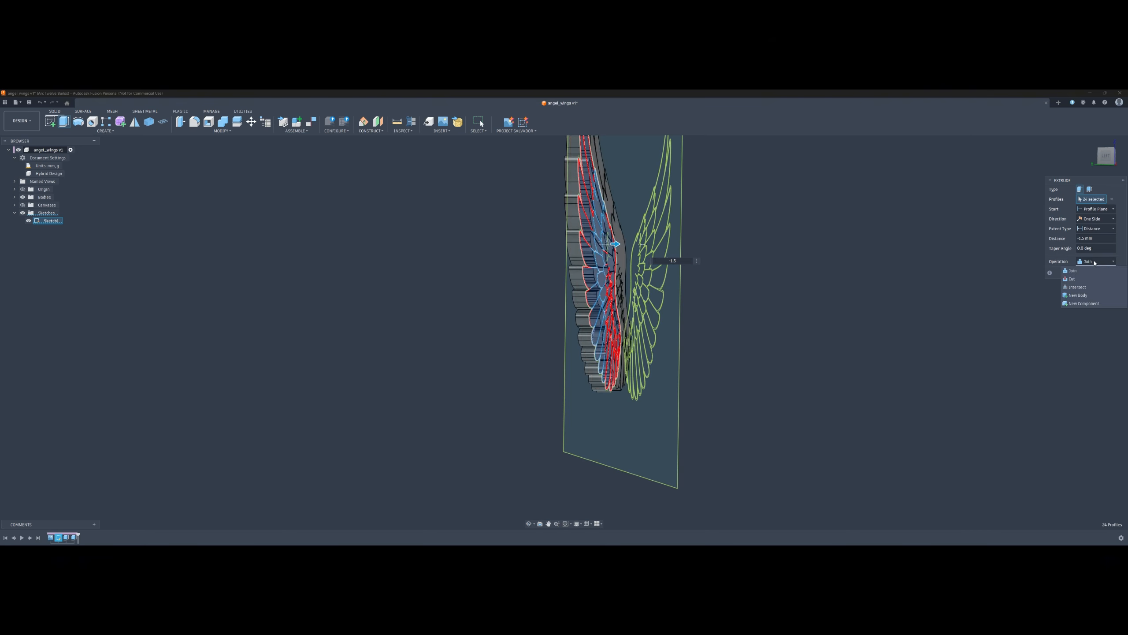
click(1087, 296)
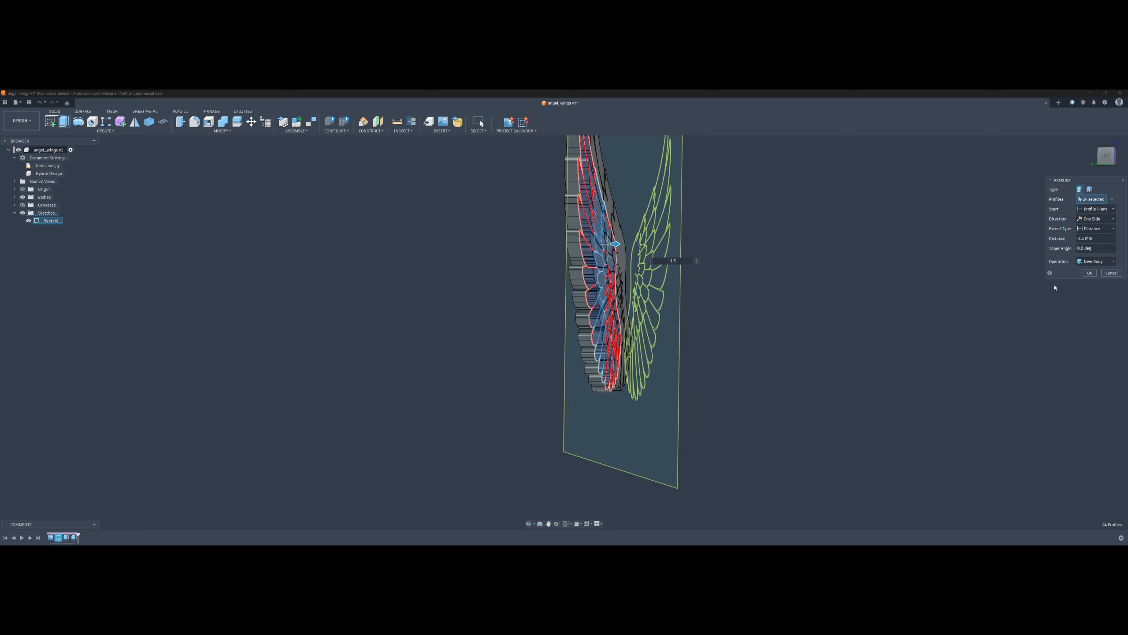
click(1085, 275)
Hide Sketch1 and check the extruded left wing up close and as a whole
shift+middle_drag(784, 375, 493, 289)
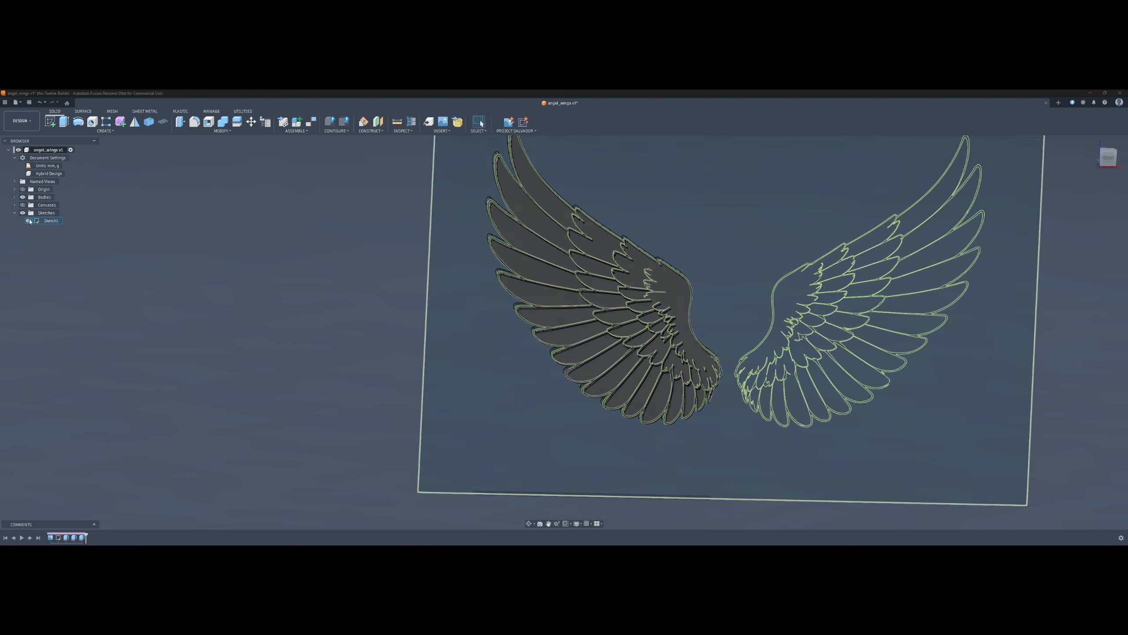
click(29, 220)
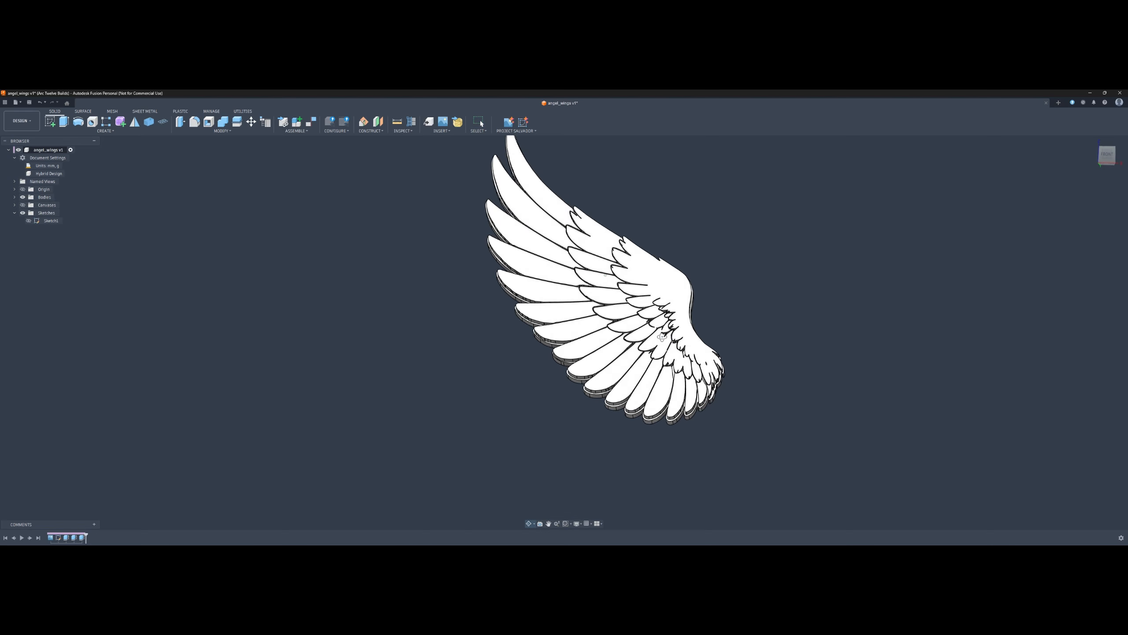
shift+middle_drag(662, 336, 680, 261)
scroll(633, 295, up, 5)
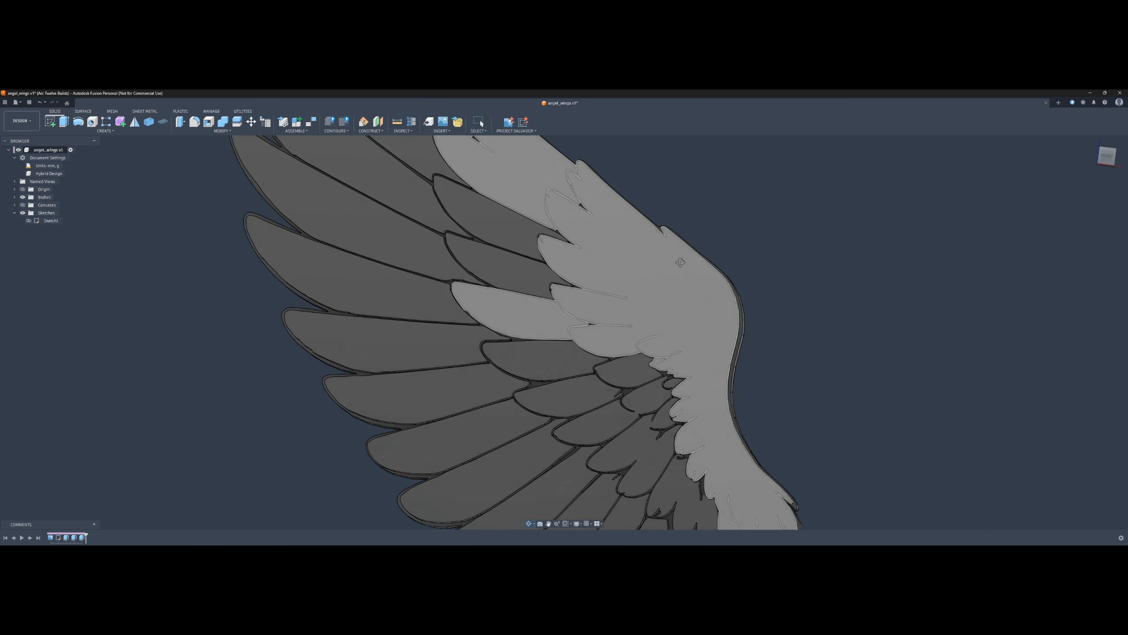
scroll(667, 312, down, 6)
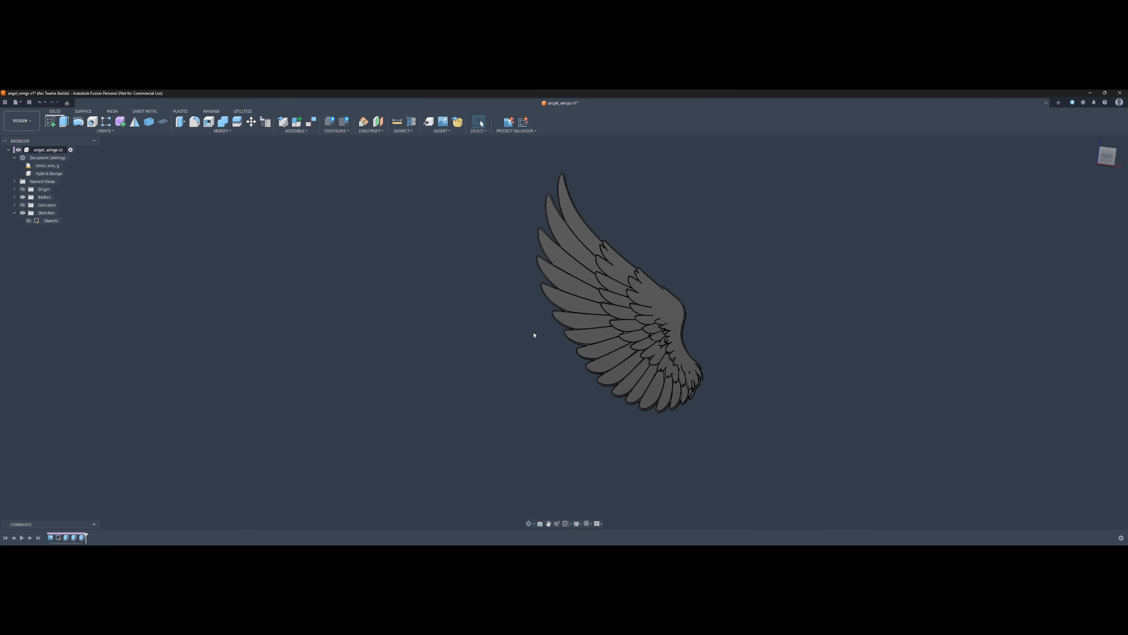
middle_drag(486, 305, 504, 353)
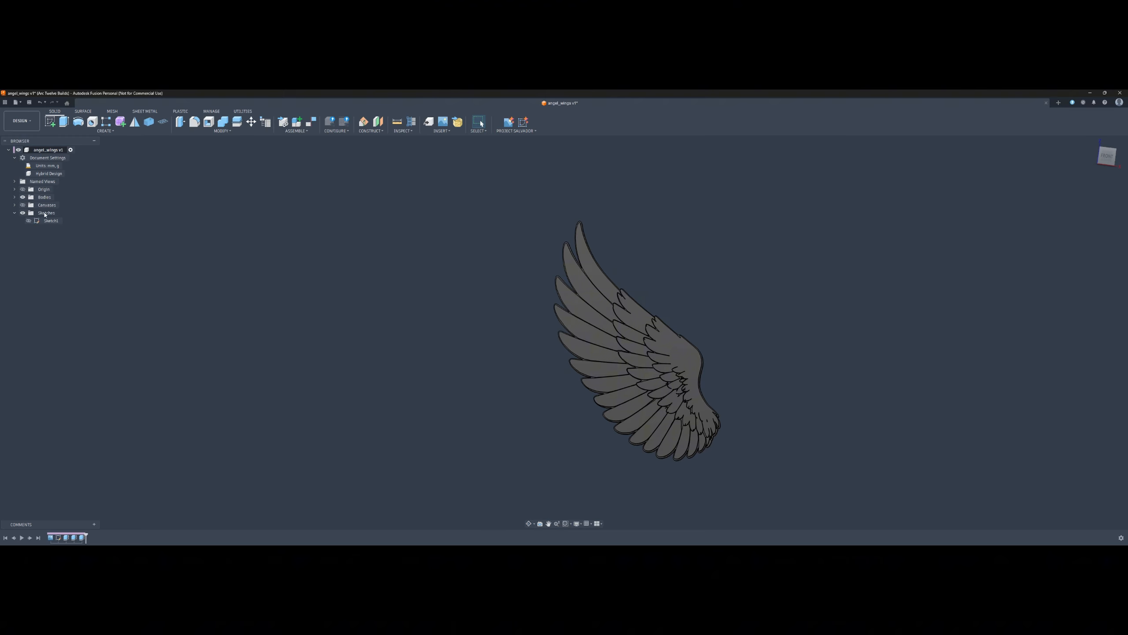
List the design's bodies and examine from the side and back which part of the wing the first body covers
click(14, 197)
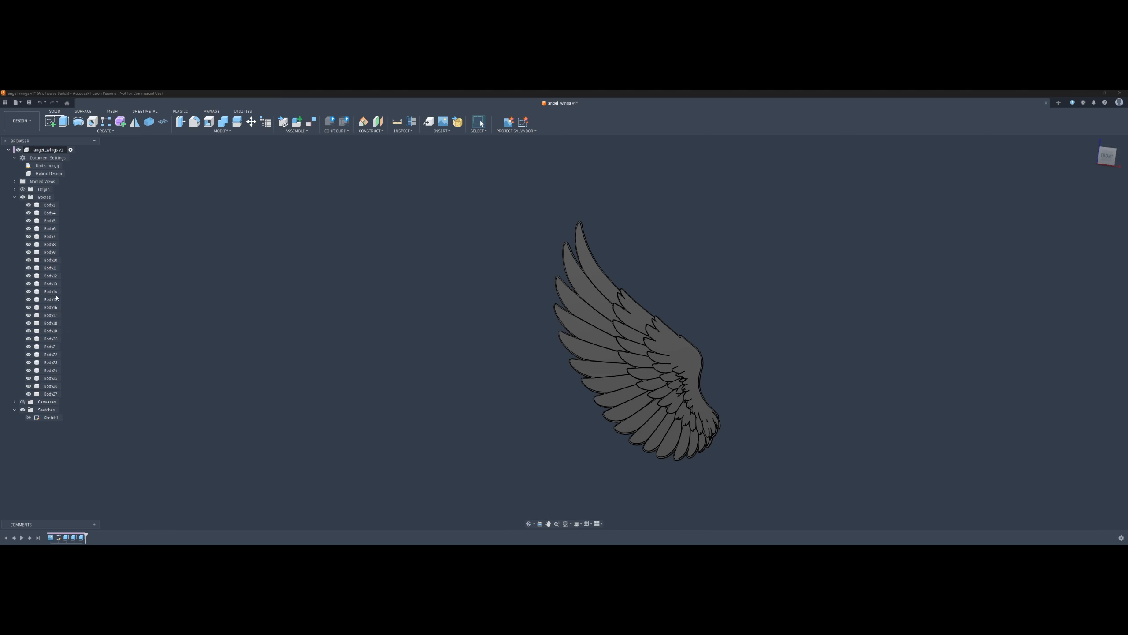
click(50, 206)
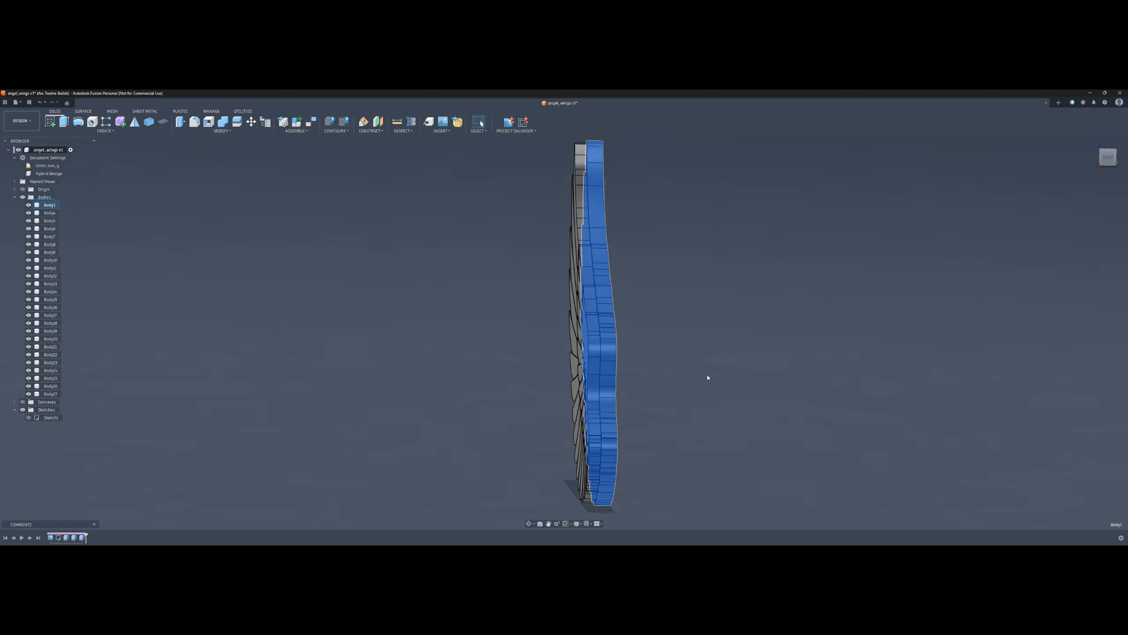
scroll(707, 375, up, 2)
middle_drag(707, 375, 699, 336)
click(708, 333)
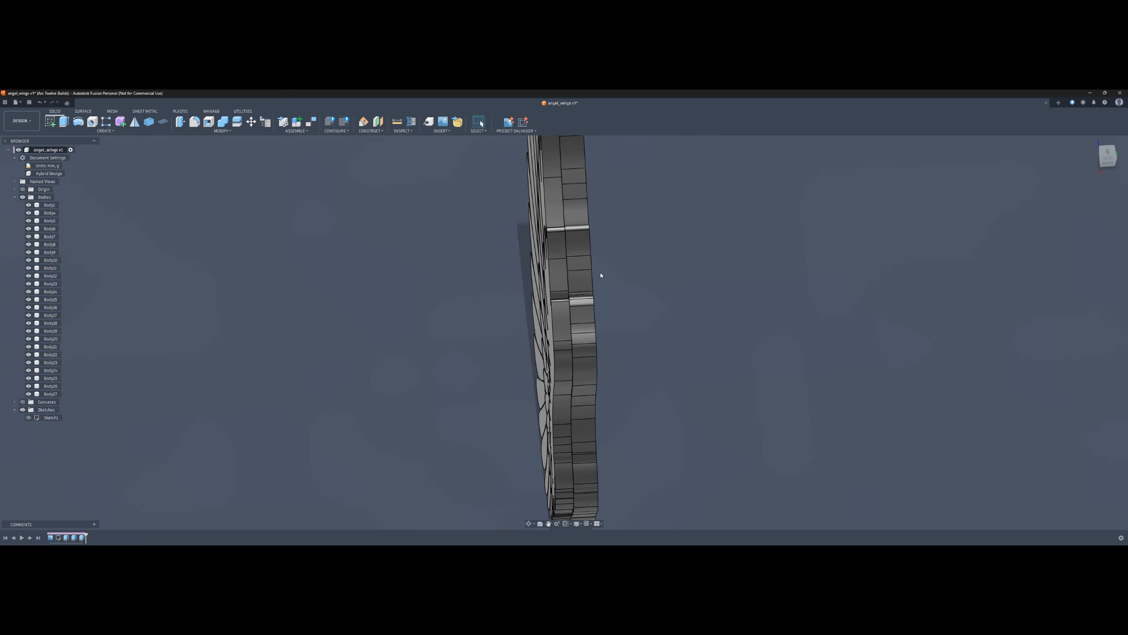
click(584, 251)
click(49, 206)
mouse_move(373, 351)
shift+middle_down()
mouse_move(399, 341)
mouse_move(427, 353)
mouse_move(391, 303)
mouse_move(383, 335)
shift+middle_up()
click(384, 335)
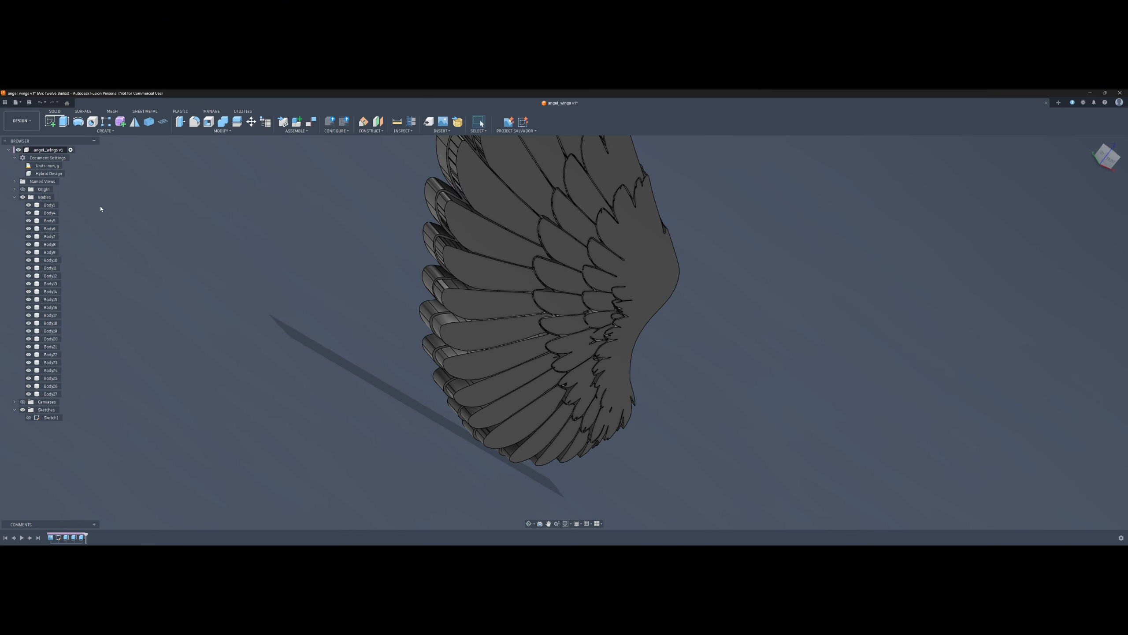
Create a component from the first body, the one-piece backing of the wing
click(50, 205)
shift+middle_drag(257, 332, 221, 389)
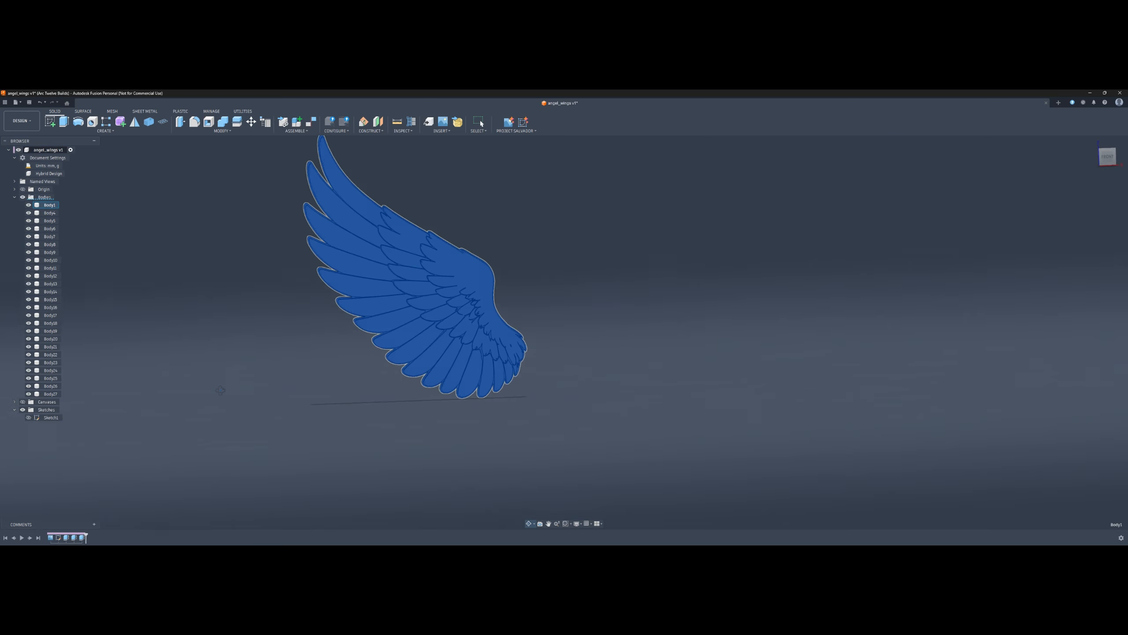
right_click(47, 205)
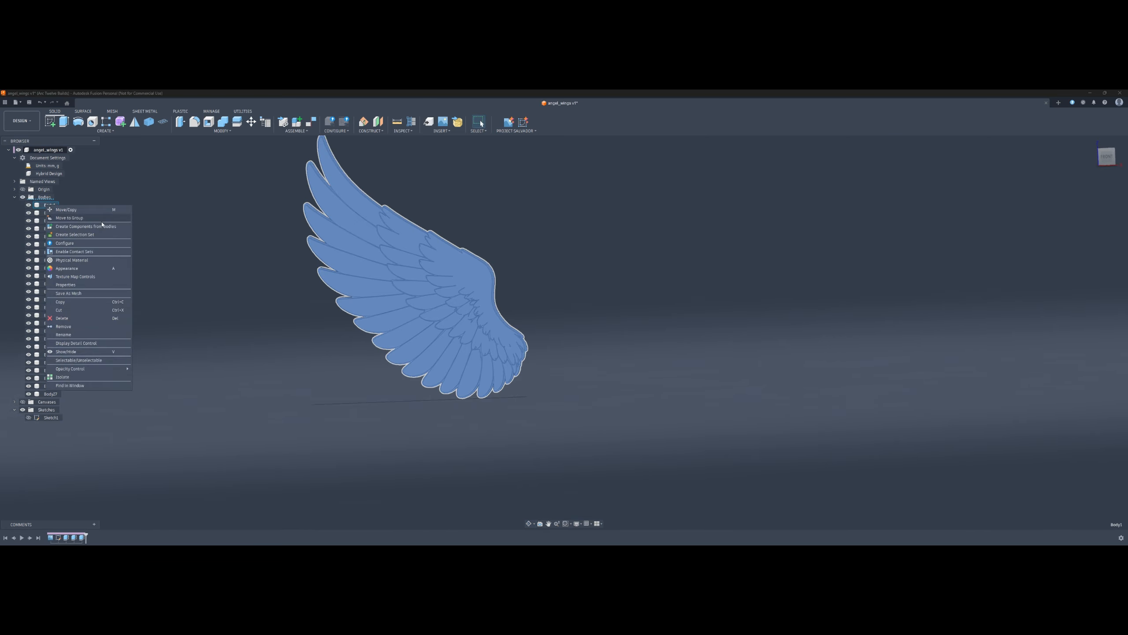
click(94, 228)
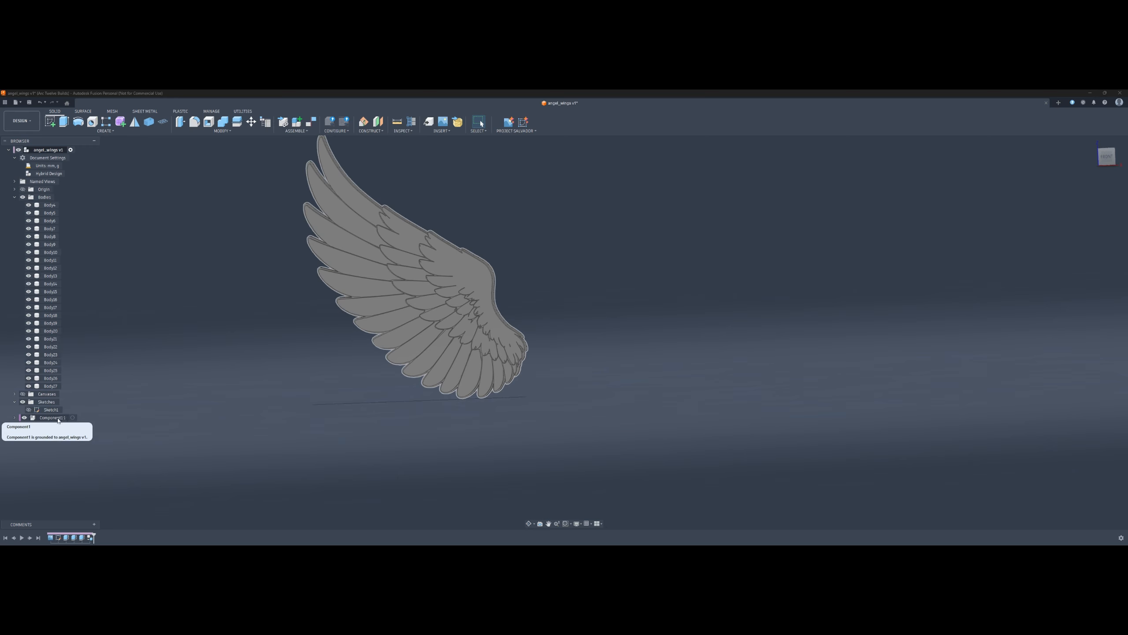
Rename the component made from the backing body as "back wing"
click(57, 420)
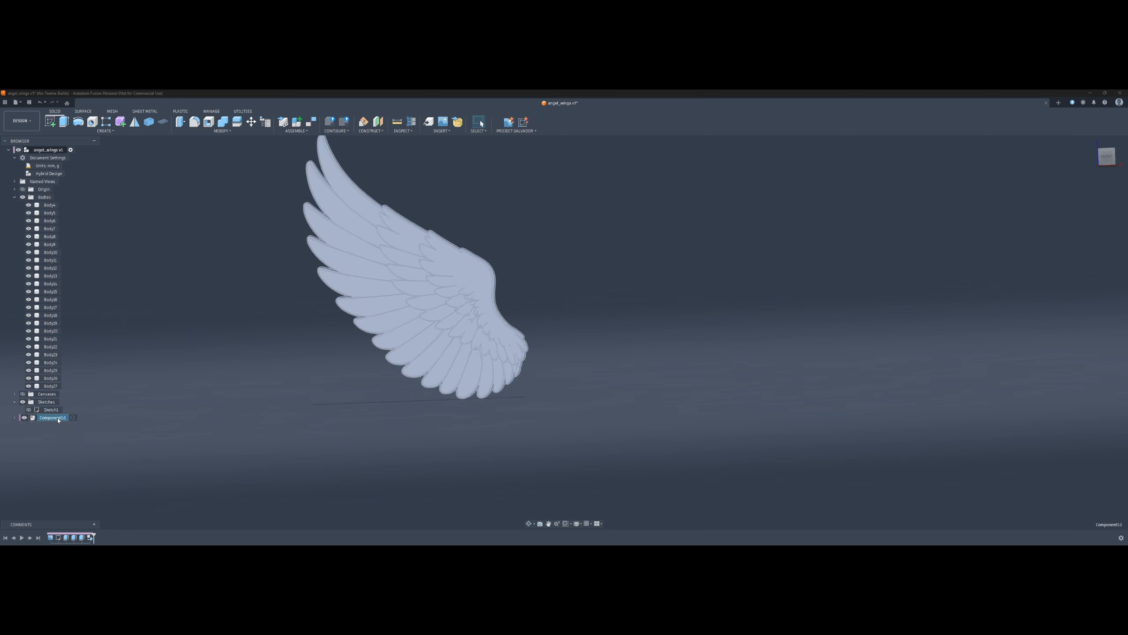
click(58, 418)
key(BackSpace)
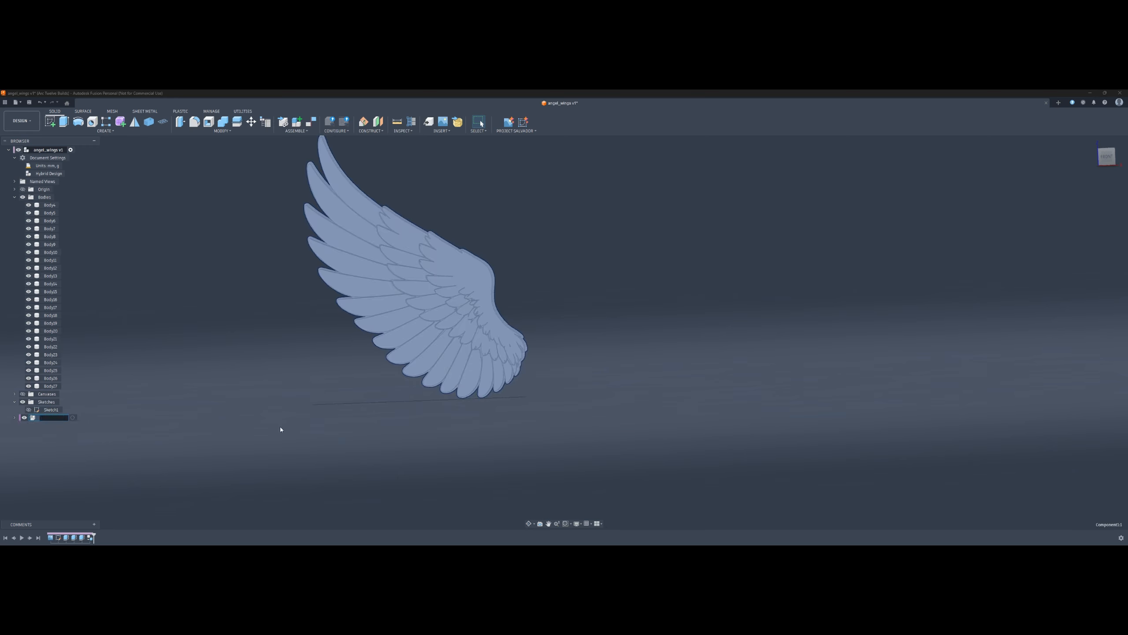
text(back wing)
key(Return)
key(Escape)
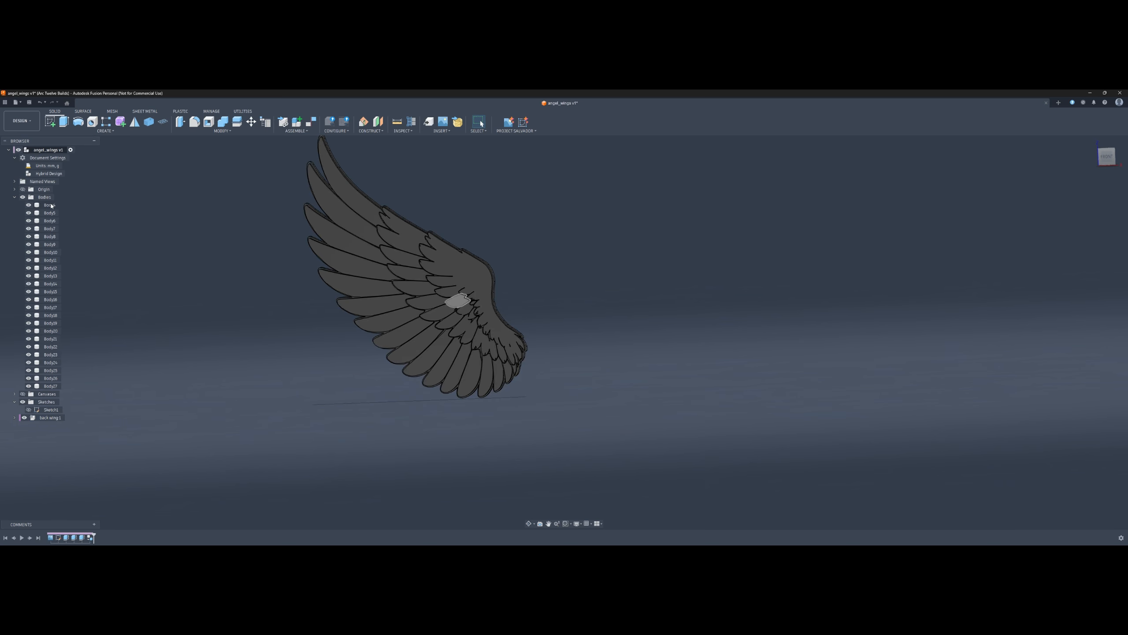
Create a new active component named "feathers" under the angel_wings root component
right_click(51, 151)
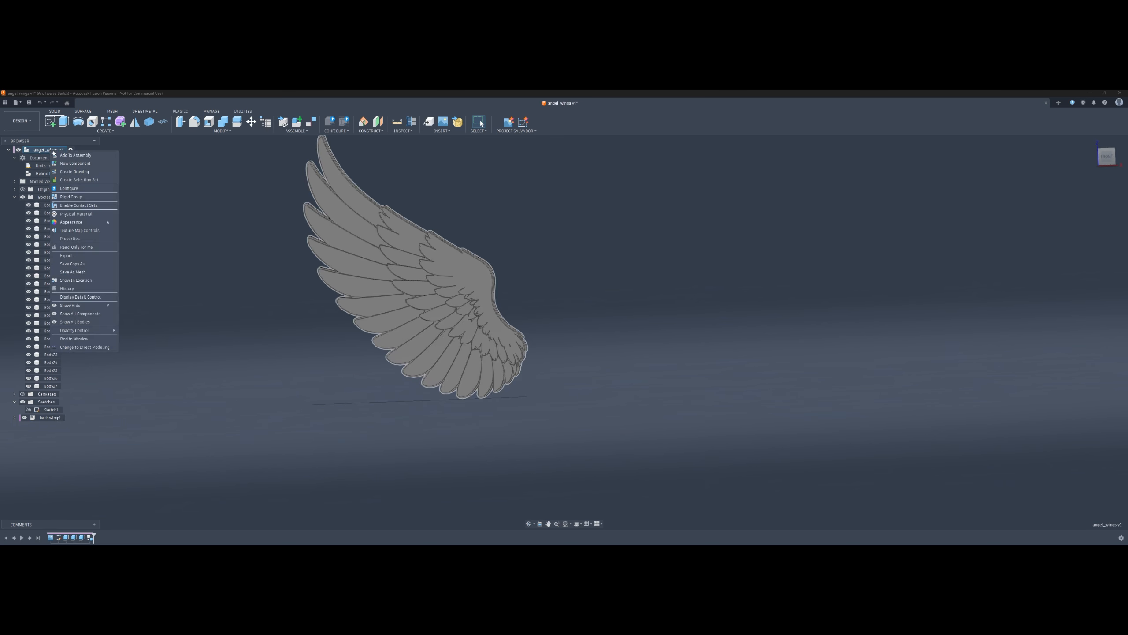
click(68, 163)
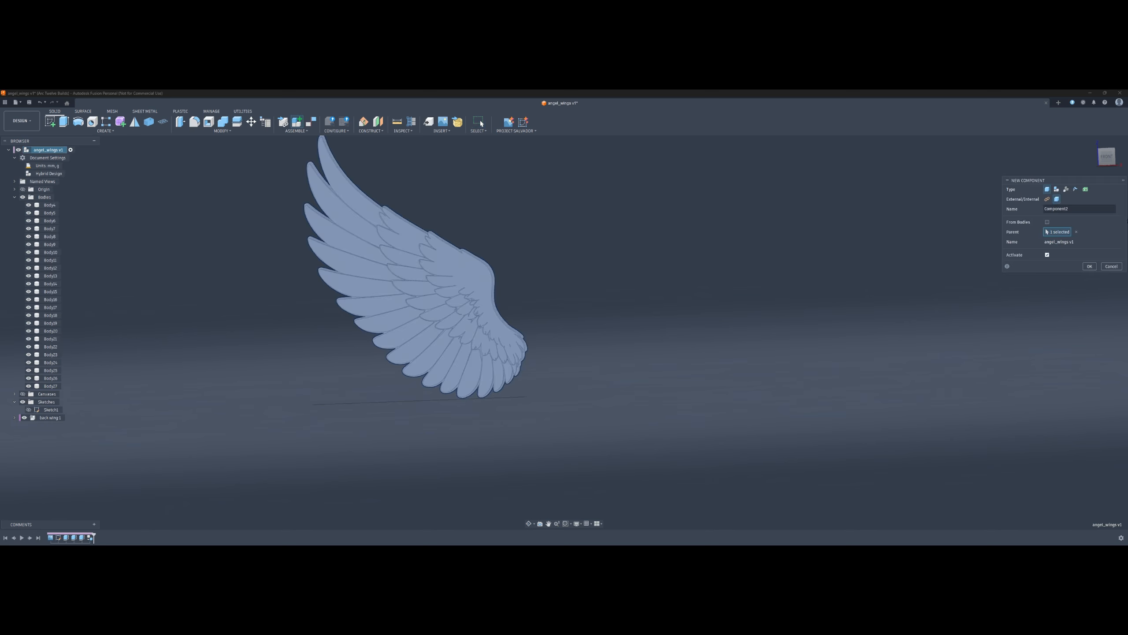
double_click(1085, 205)
text(feathers)
click(1089, 266)
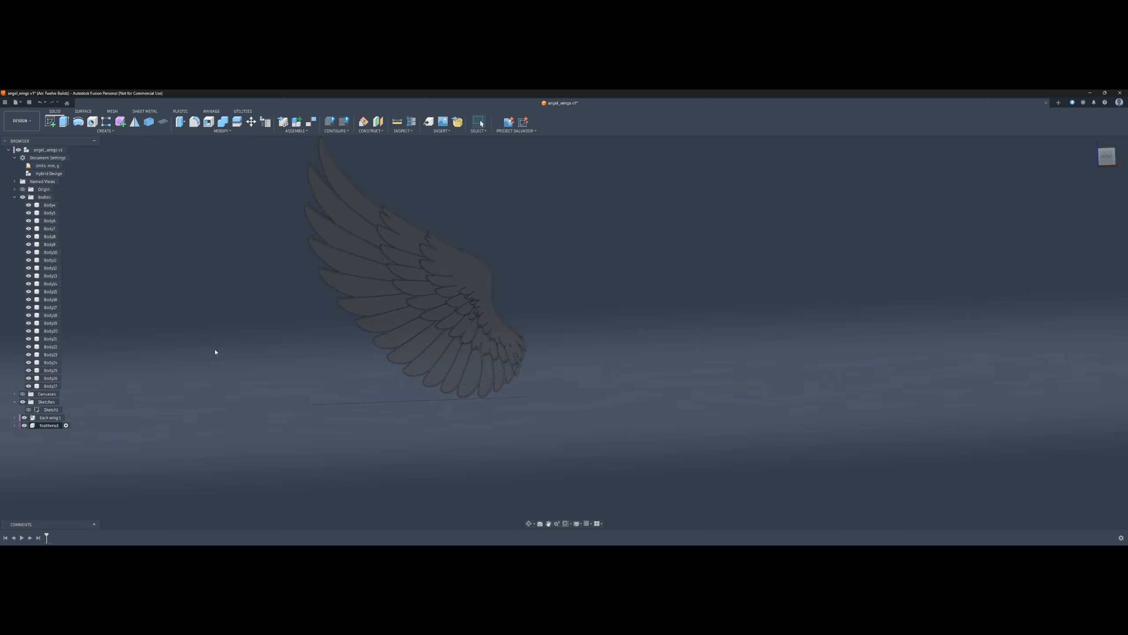